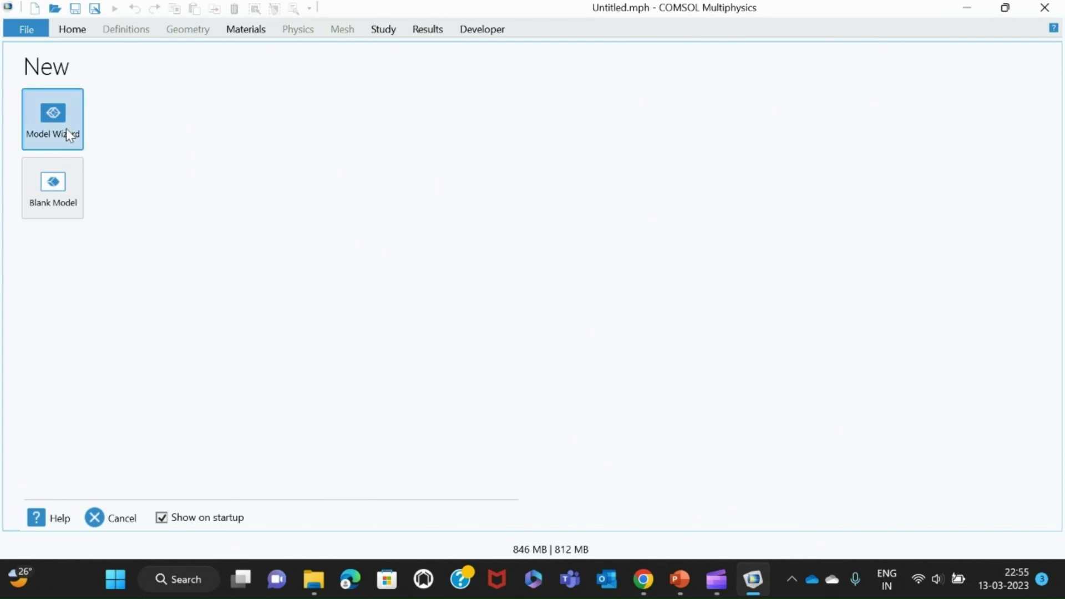
Create a new 2D model with the Model Wizard, browsing to the Structural Mechanics branch and finishing without adding a physics interface.
{"action": "left_click", "coordinate": [66, 134]}
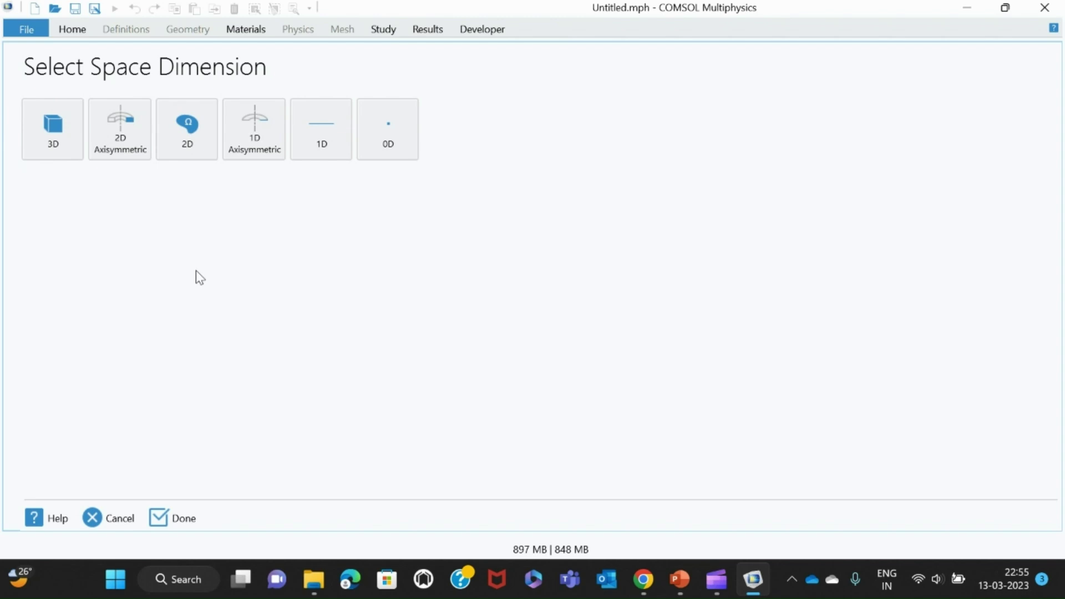
{"action": "left_click", "coordinate": [190, 151]}
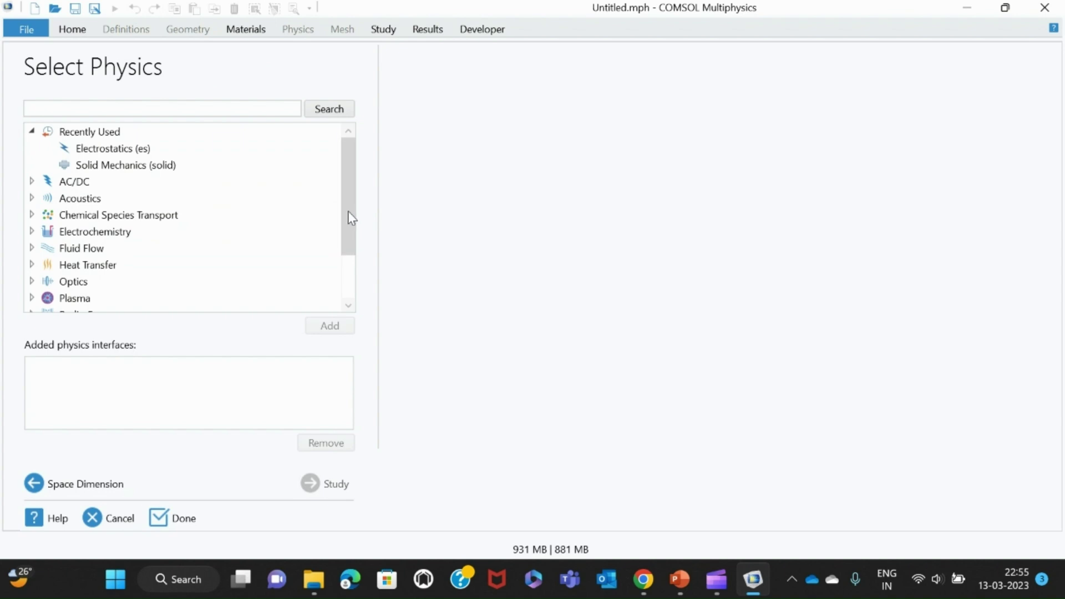
{"action": "left_click_drag", "start_coordinate": [350, 219], "coordinate": [359, 287]}
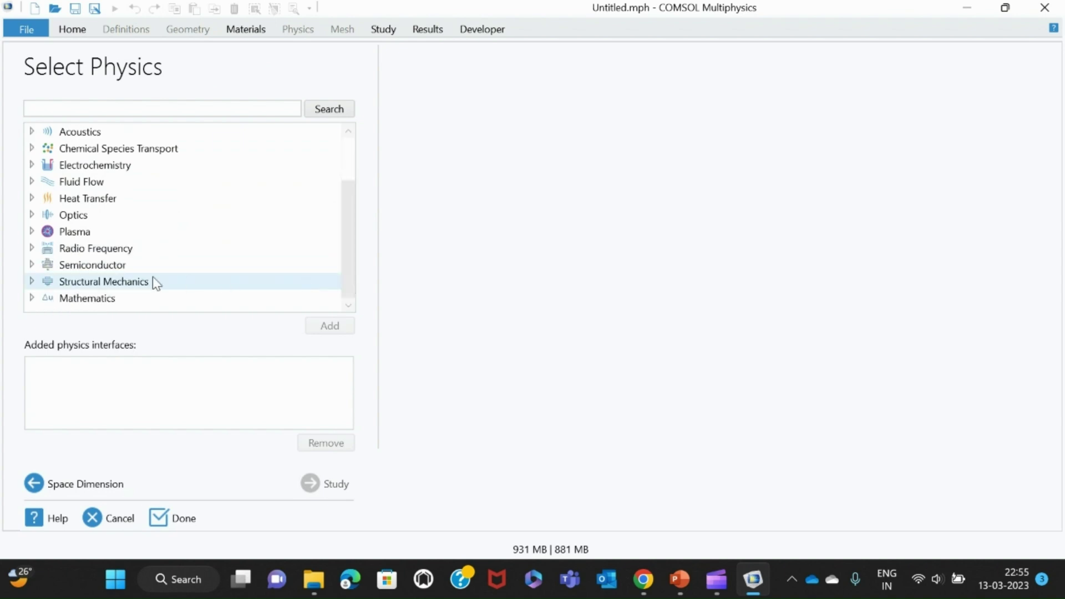
{"action": "left_click", "coordinate": [147, 284]}
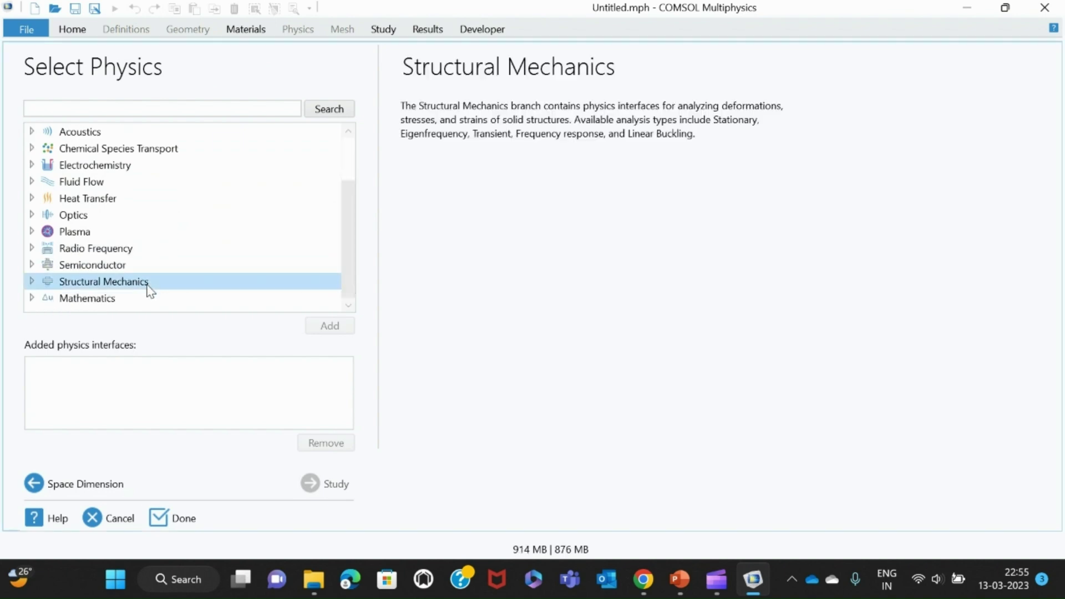
{"action": "left_click", "coordinate": [173, 523]}
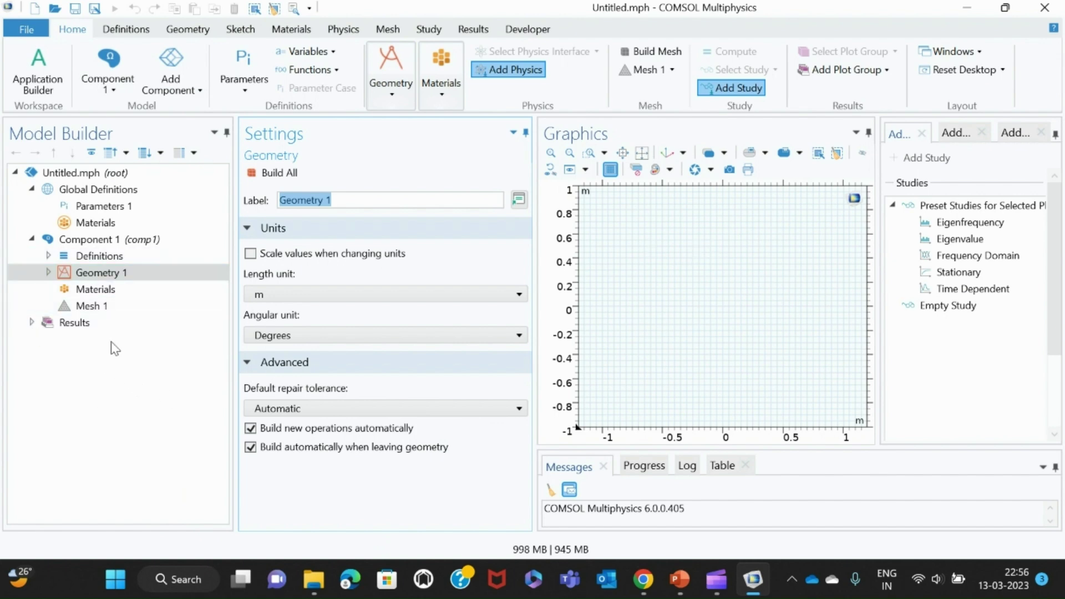
Set the length unit of Geometry 1 to µm.
{"action": "left_click", "coordinate": [133, 274]}
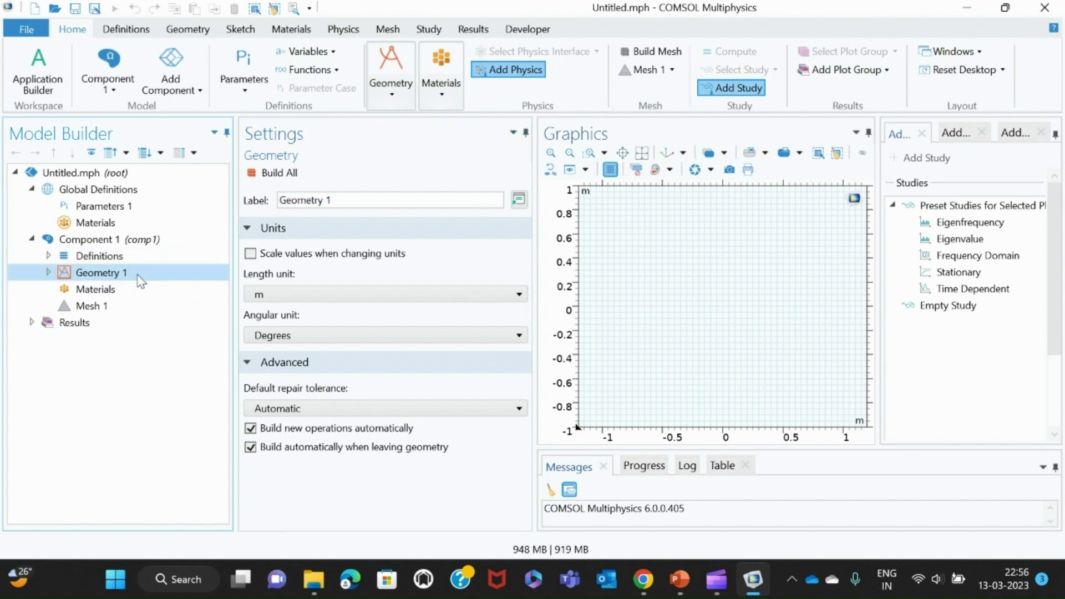
{"action": "left_click", "coordinate": [520, 296]}
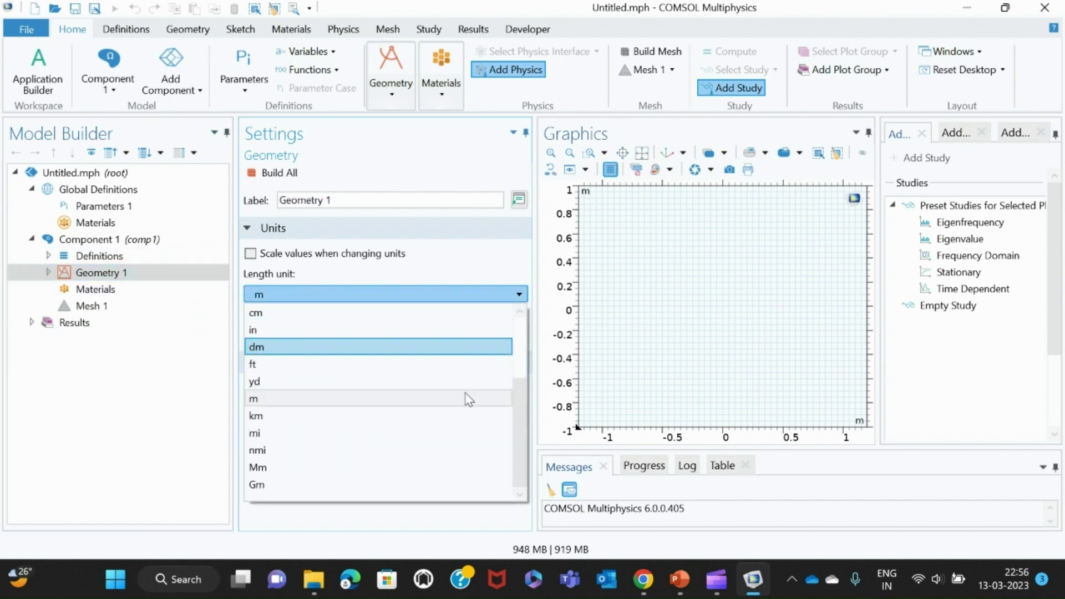
{"action": "left_click_drag", "start_coordinate": [522, 417], "coordinate": [522, 379]}
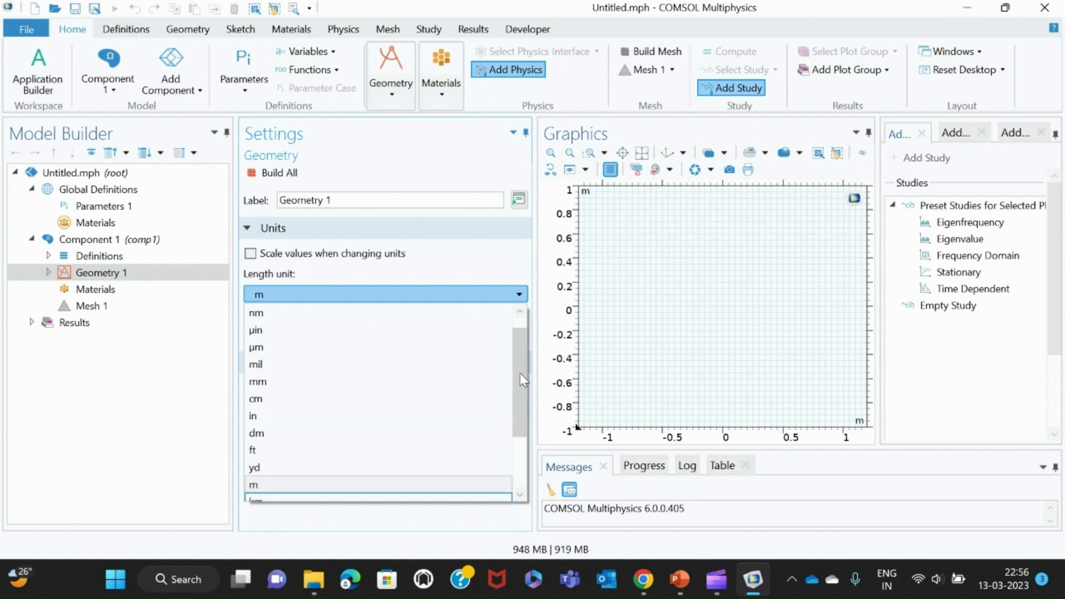
{"action": "left_click", "coordinate": [276, 348]}
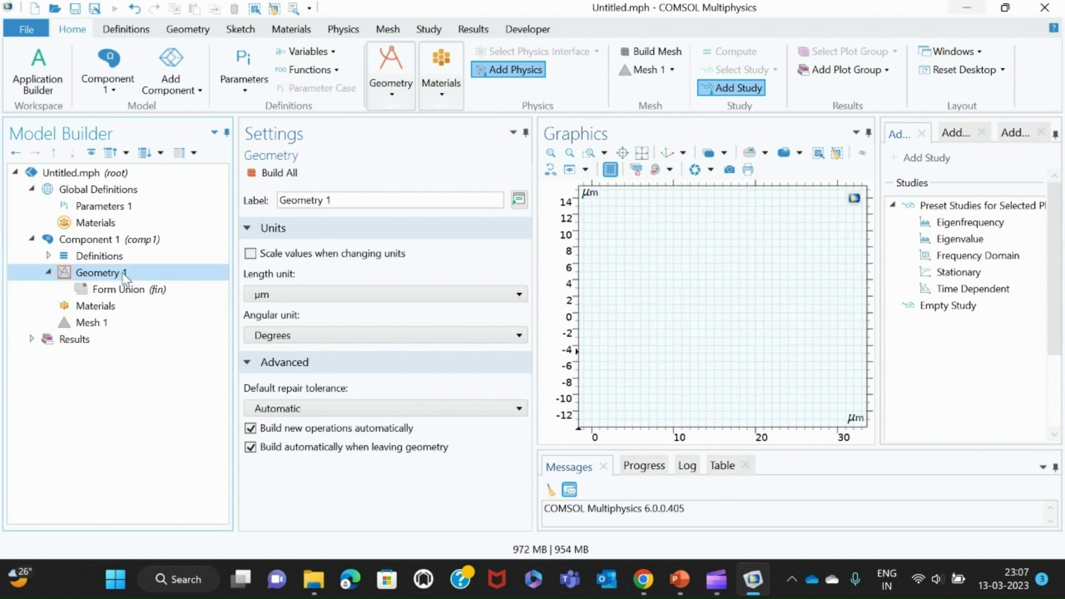
Add a first rectangle to Geometry 1 with a width of 32 µm and a height of 400 µm.
{"action": "right_click", "coordinate": [124, 275]}
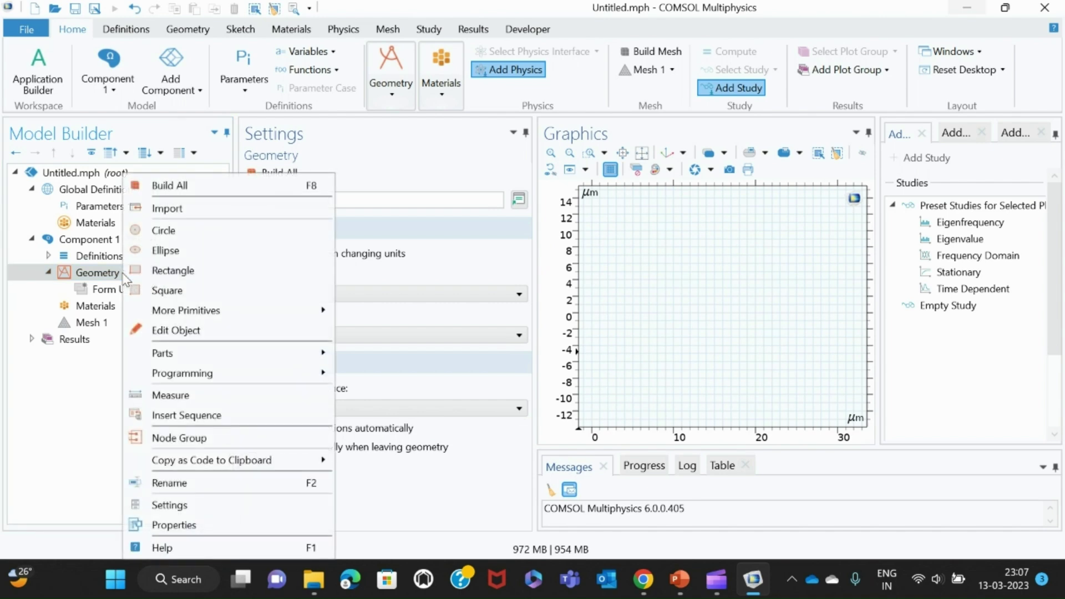
{"action": "left_click", "coordinate": [201, 277]}
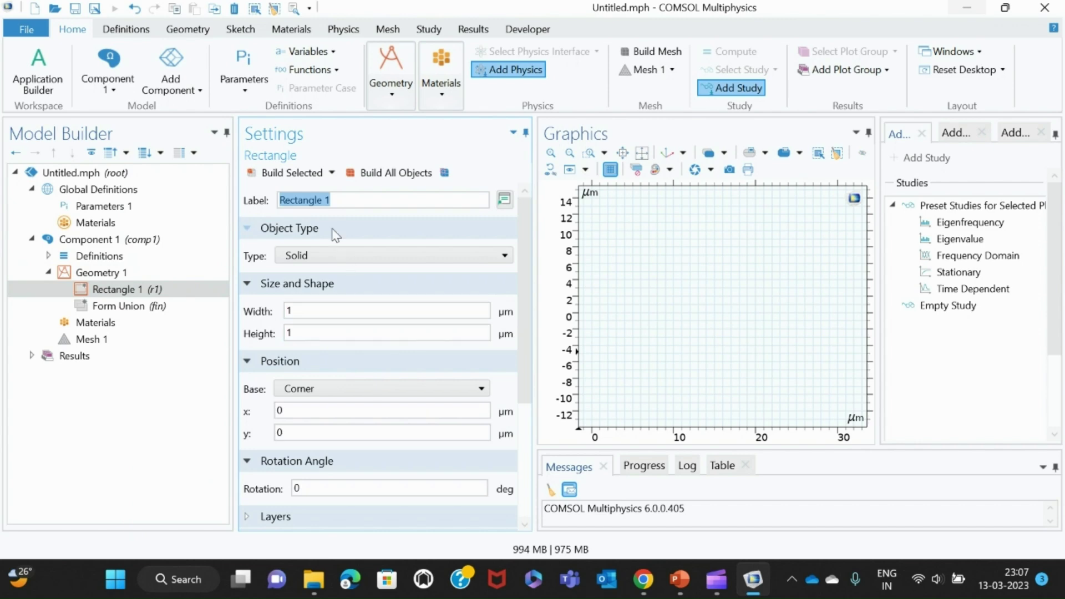
{"action": "left_click", "coordinate": [305, 313]}
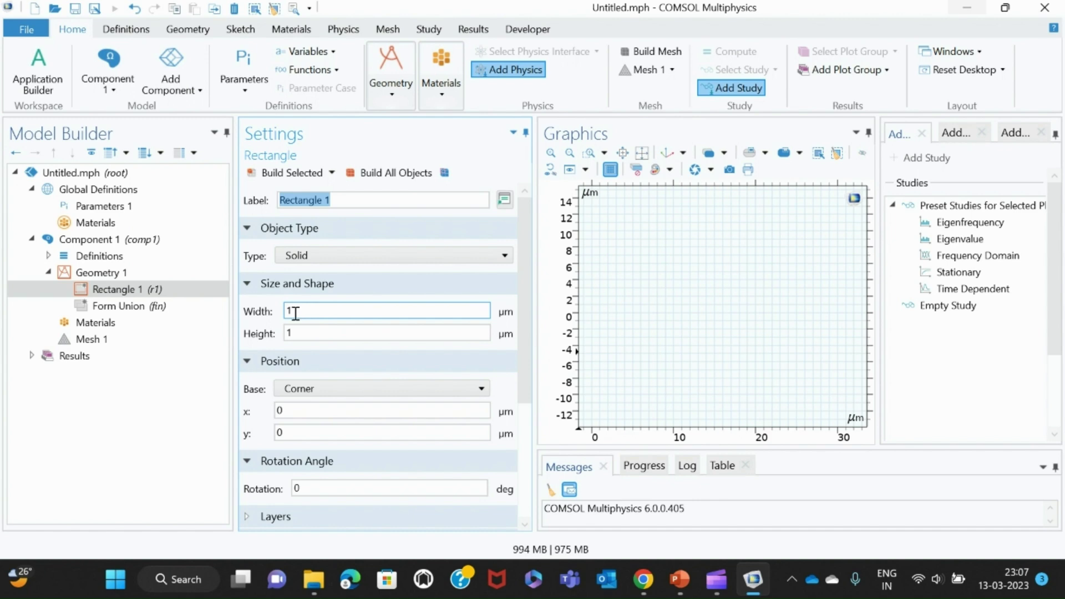
{"action": "left_click", "coordinate": [295, 313]}
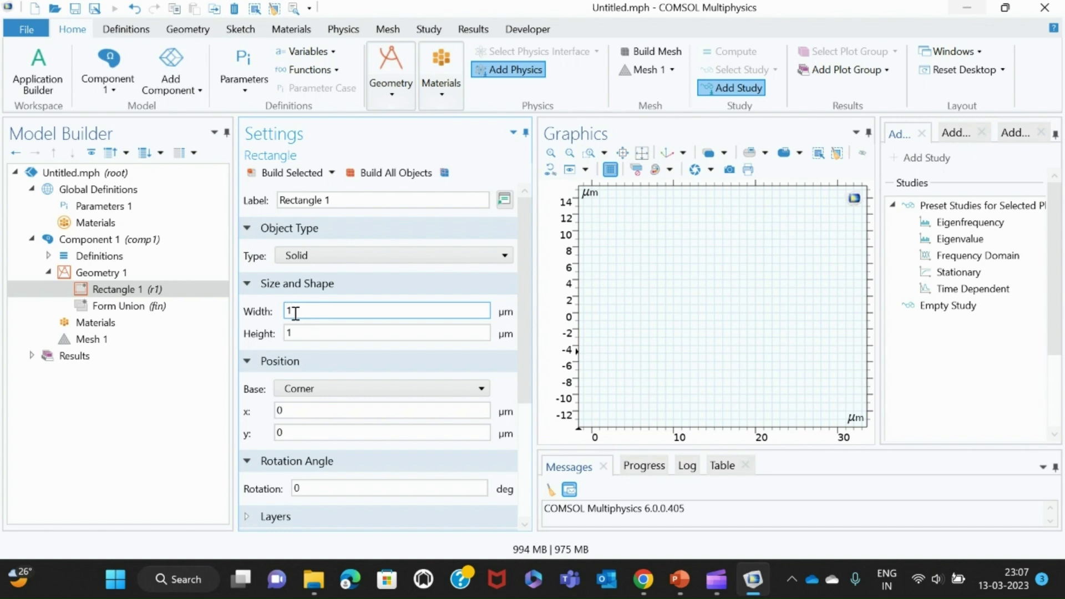
{"action": "key", "text": "BackSpace"}
{"action": "type", "text": "32"}
{"action": "left_click", "coordinate": [299, 333]}
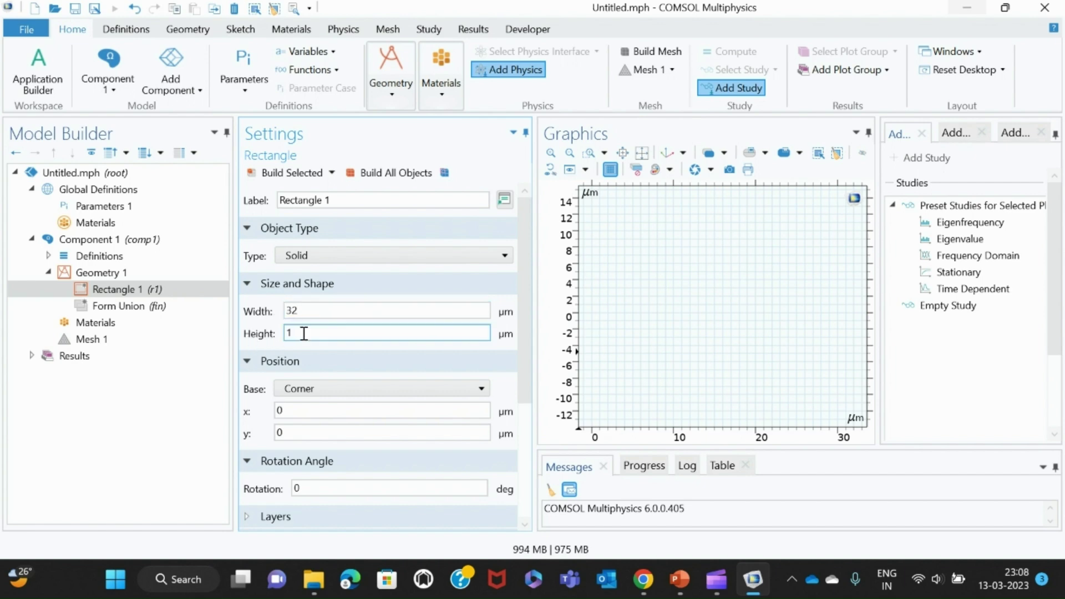
{"action": "key", "text": "BackSpace"}
{"action": "type", "text": "400"}
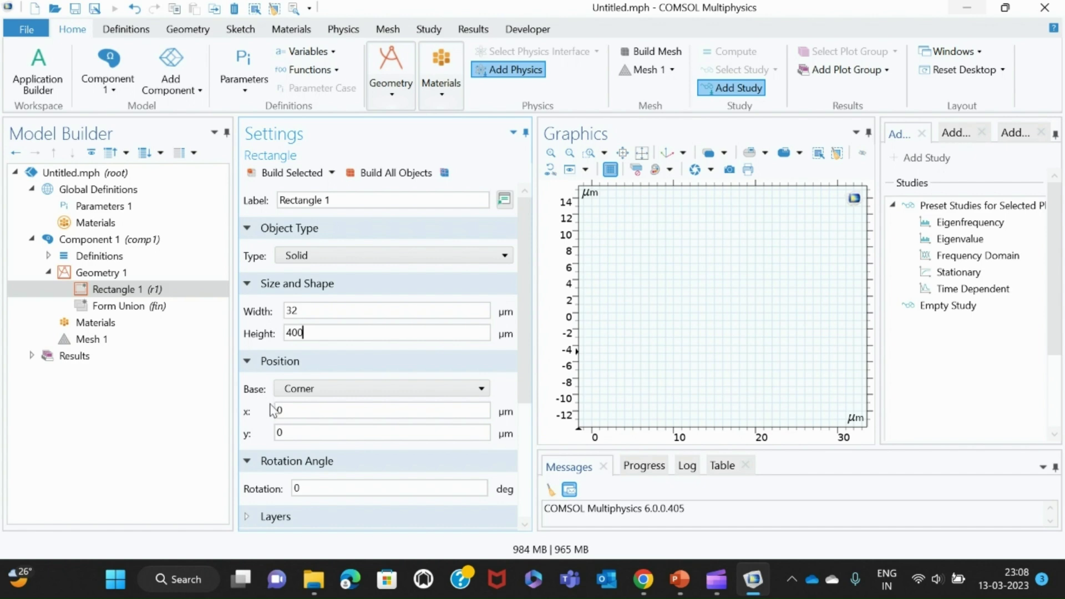
Add a second rectangle, 32 µm wide and 1.5 µm high, with its corner at y = 400 µm.
{"action": "right_click", "coordinate": [115, 274]}
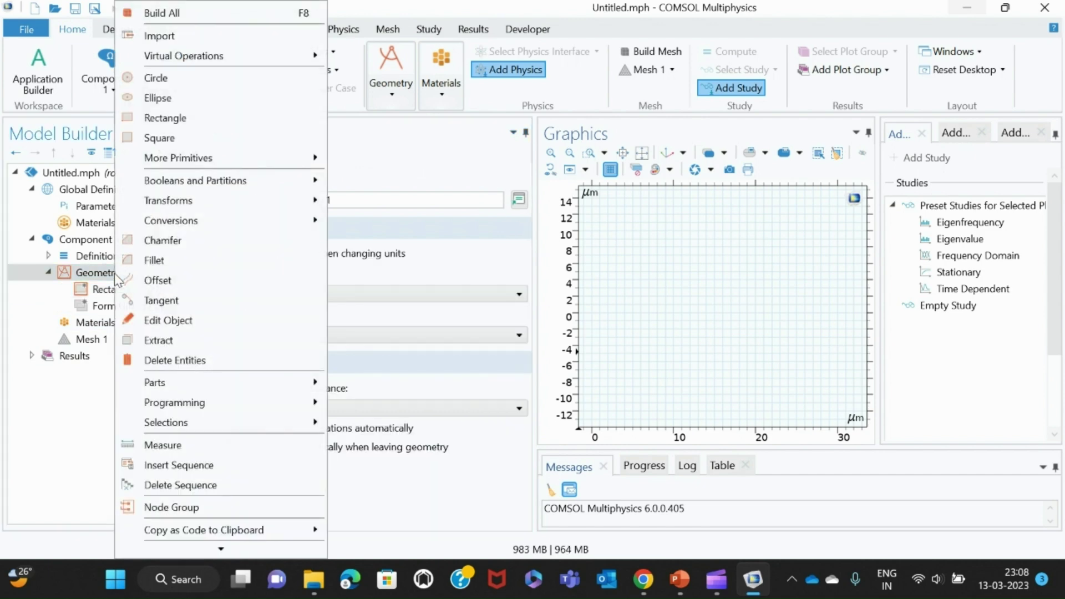
{"action": "left_click", "coordinate": [161, 122]}
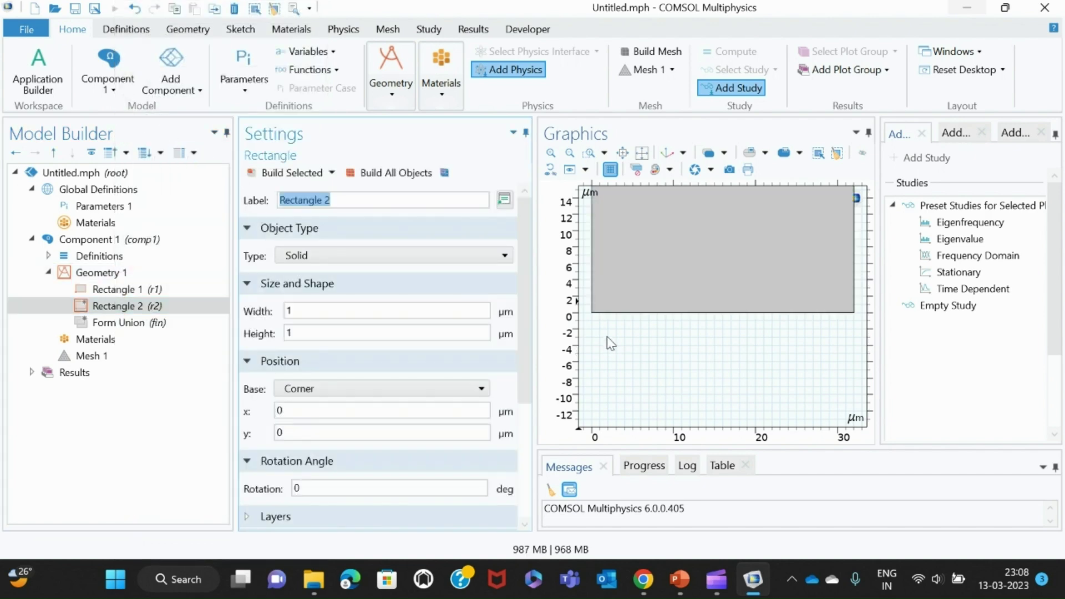
{"action": "left_click", "coordinate": [304, 310]}
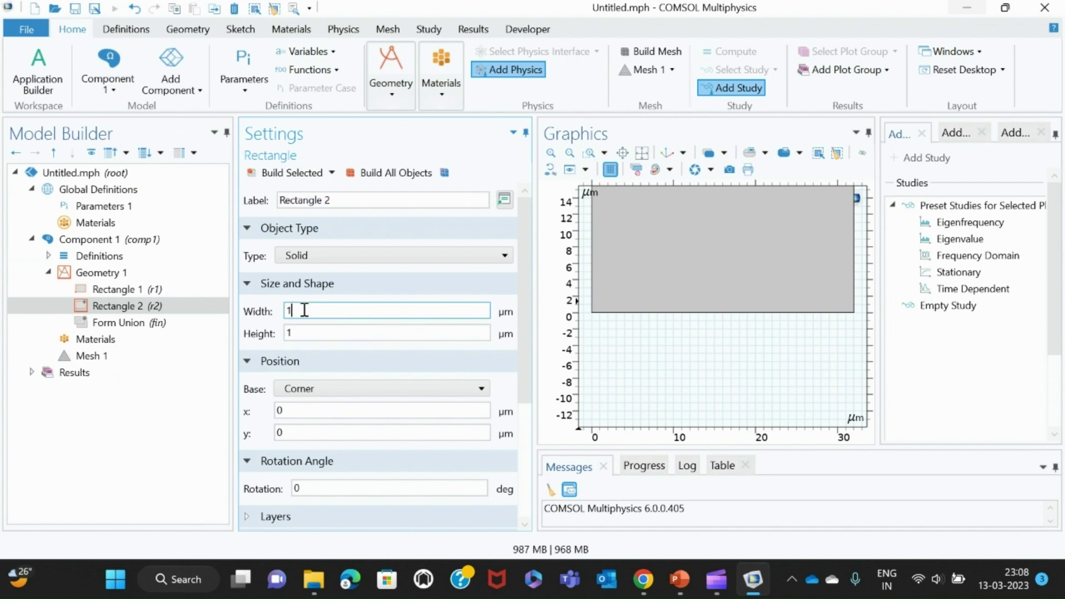
{"action": "key", "text": "BackSpace"}
{"action": "type", "text": "32"}
{"action": "left_click", "coordinate": [298, 335]}
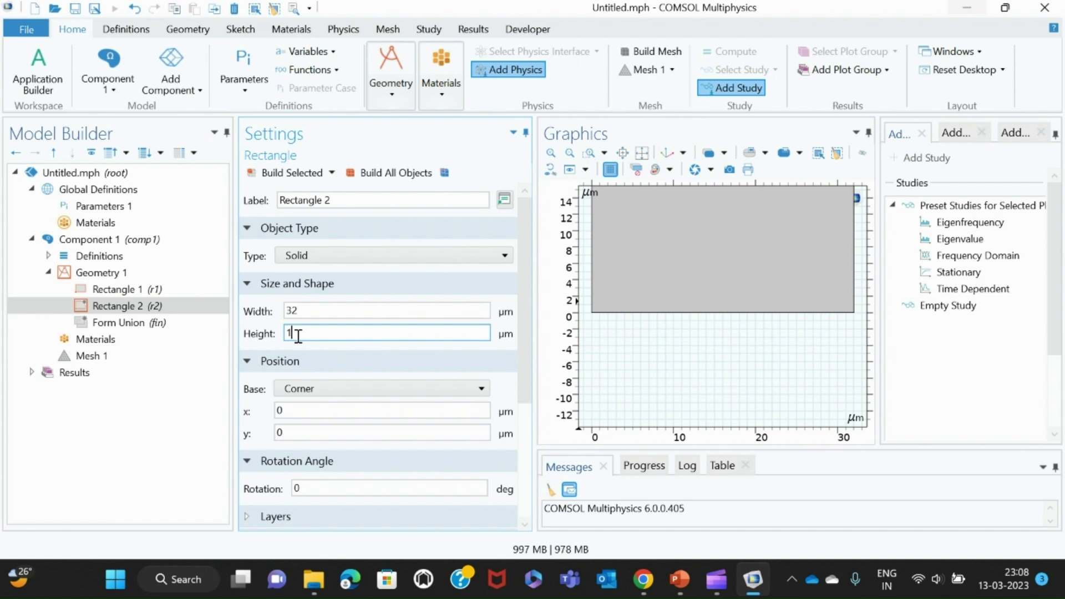
{"action": "type", "text": ".5"}
{"action": "left_click", "coordinate": [284, 433]}
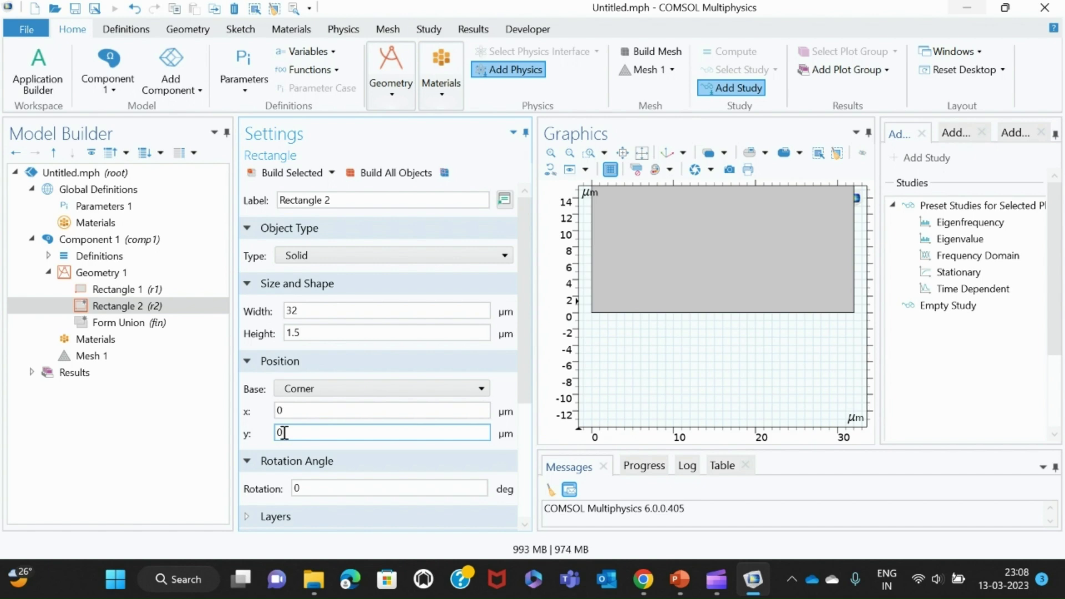
{"action": "key", "text": "BackSpace"}
{"action": "type", "text": "400"}
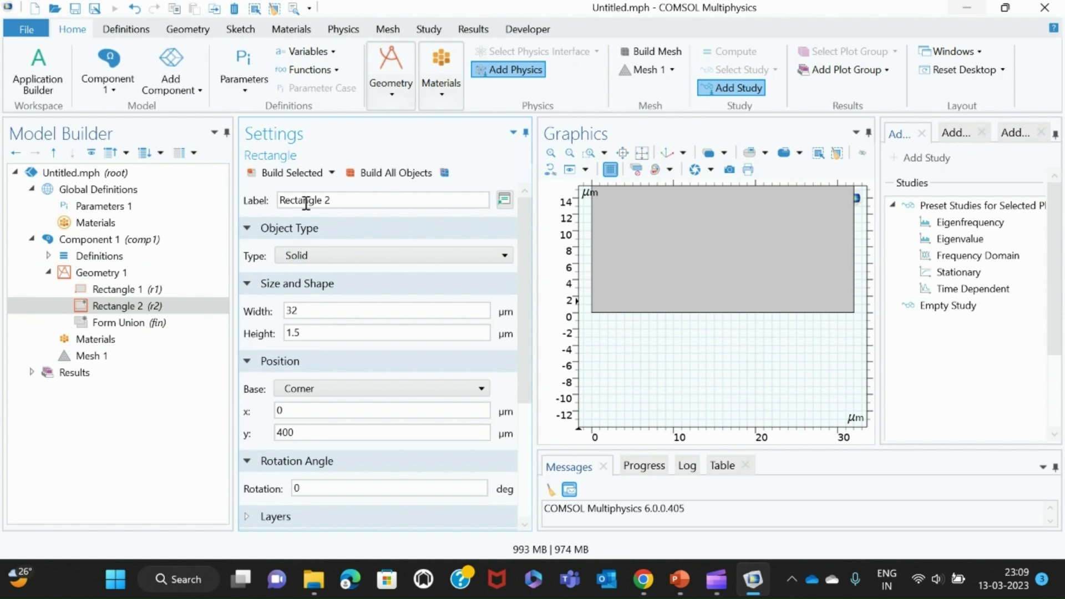
Add a third rectangle to Geometry 1 with a width of 8 µm and a height of 0.15 µm.
{"action": "left_click", "coordinate": [95, 274]}
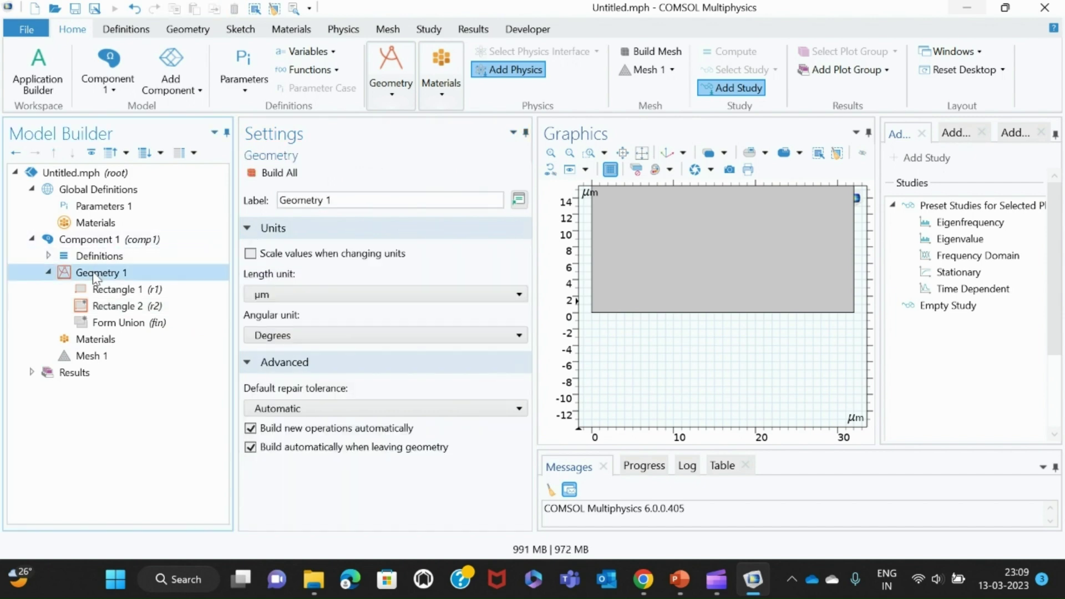
{"action": "right_click", "coordinate": [96, 277]}
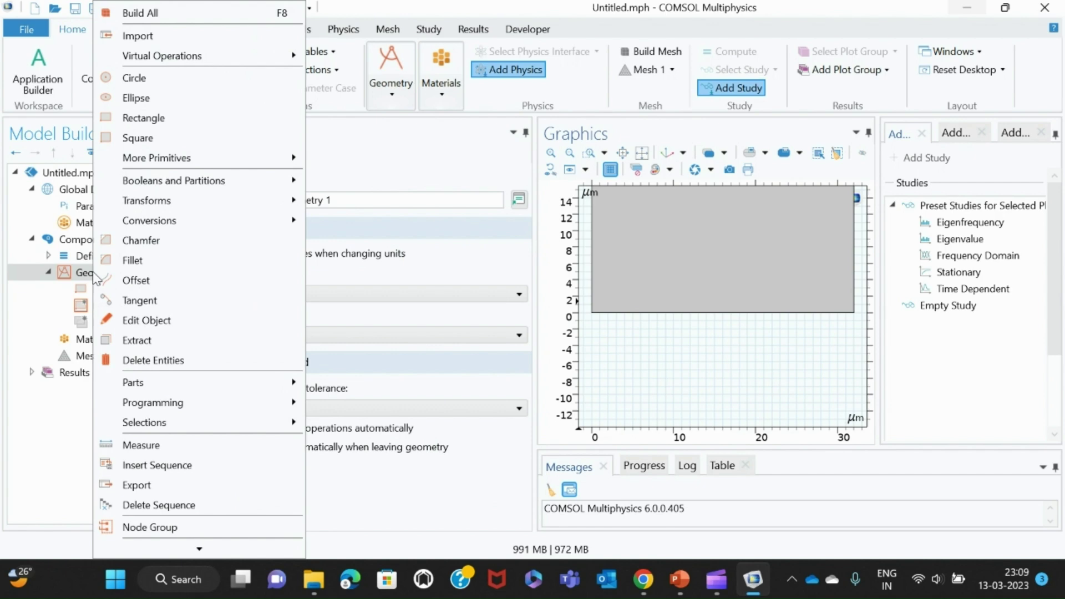
{"action": "left_click", "coordinate": [143, 118]}
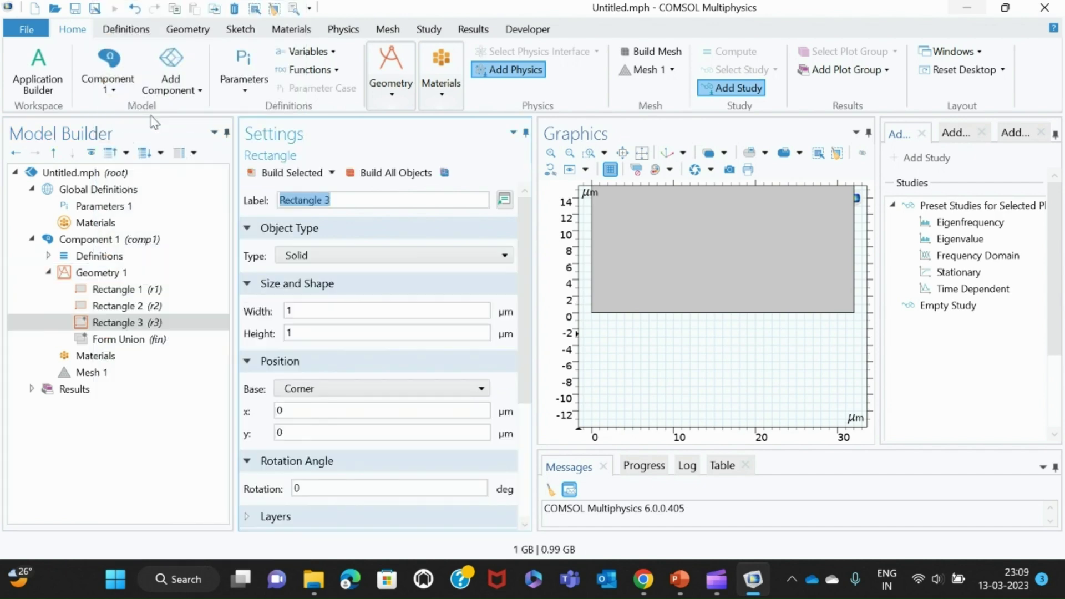
{"action": "left_click", "coordinate": [304, 310]}
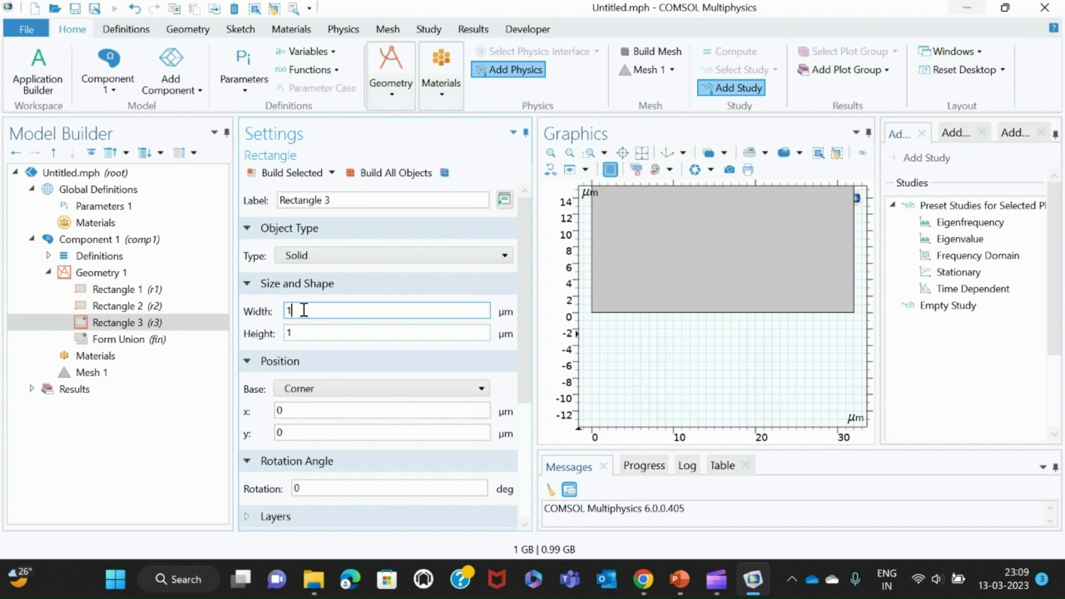
{"action": "key", "text": "BackSpace"}
{"action": "type", "text": "8"}
{"action": "left_click", "coordinate": [304, 334]}
{"action": "key", "text": "BackSpace"}
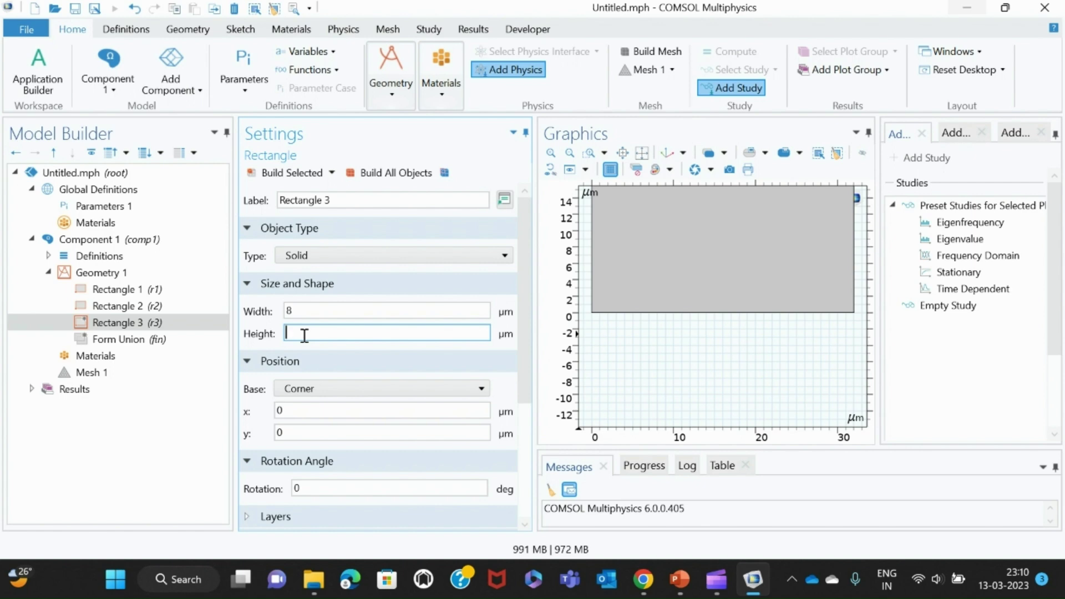
{"action": "type", "text": "0.15"}
Position the third rectangle's corner at x = 4 µm and y = 401.5 µm.
{"action": "left_click", "coordinate": [303, 411]}
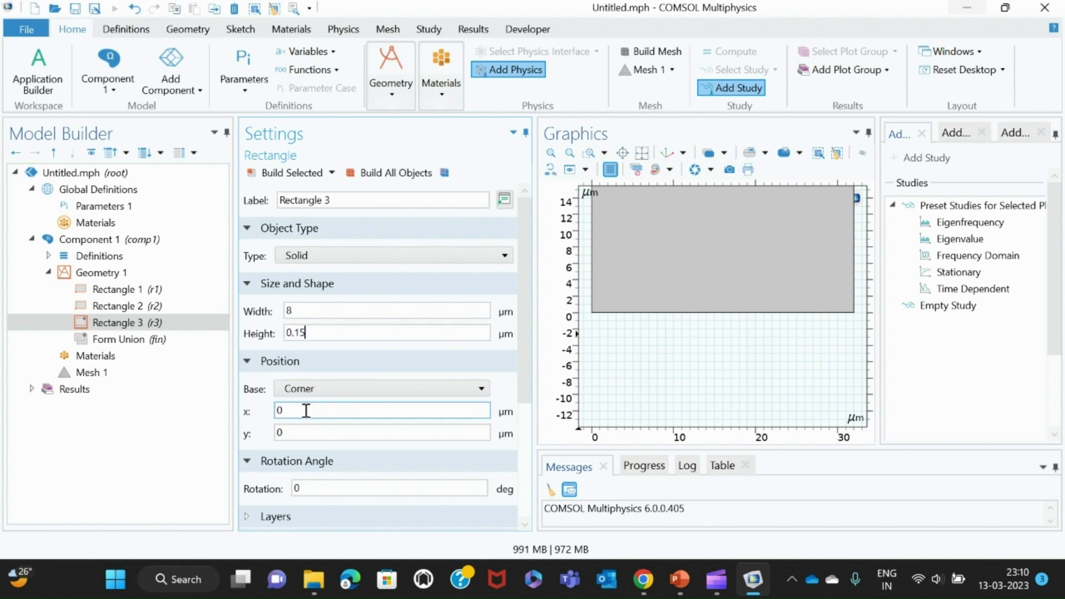
{"action": "key", "text": "BackSpace"}
{"action": "type", "text": "4"}
{"action": "left_click", "coordinate": [294, 432]}
{"action": "key", "text": "BackSpace"}
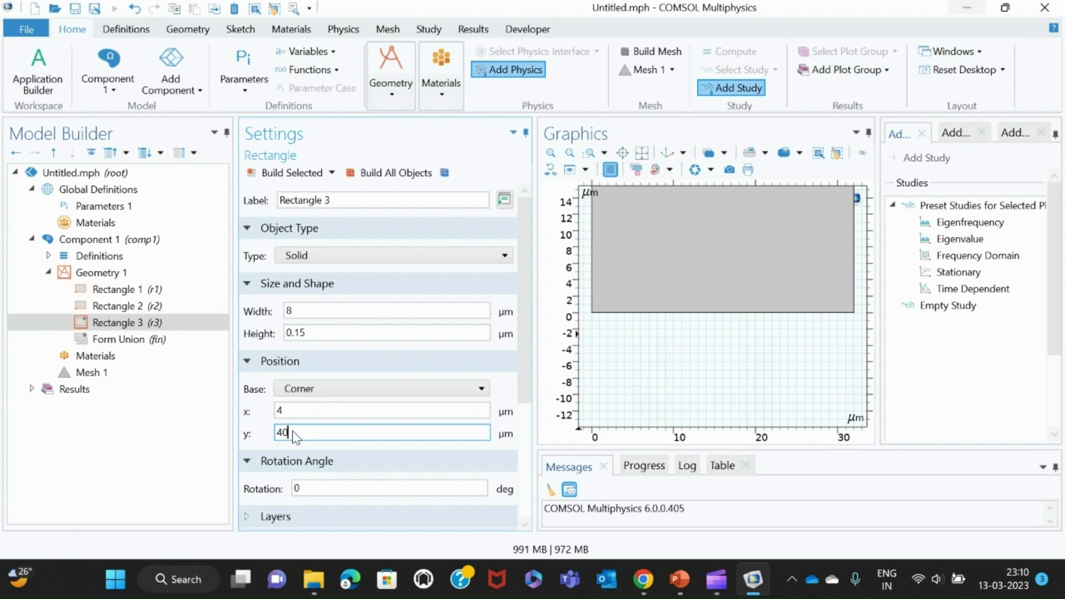
{"action": "type", "text": "1.5"}
Add a fourth rectangle to Geometry 1 with a width of 8 µm and a height of 0.15 µm.
{"action": "right_click", "coordinate": [109, 274]}
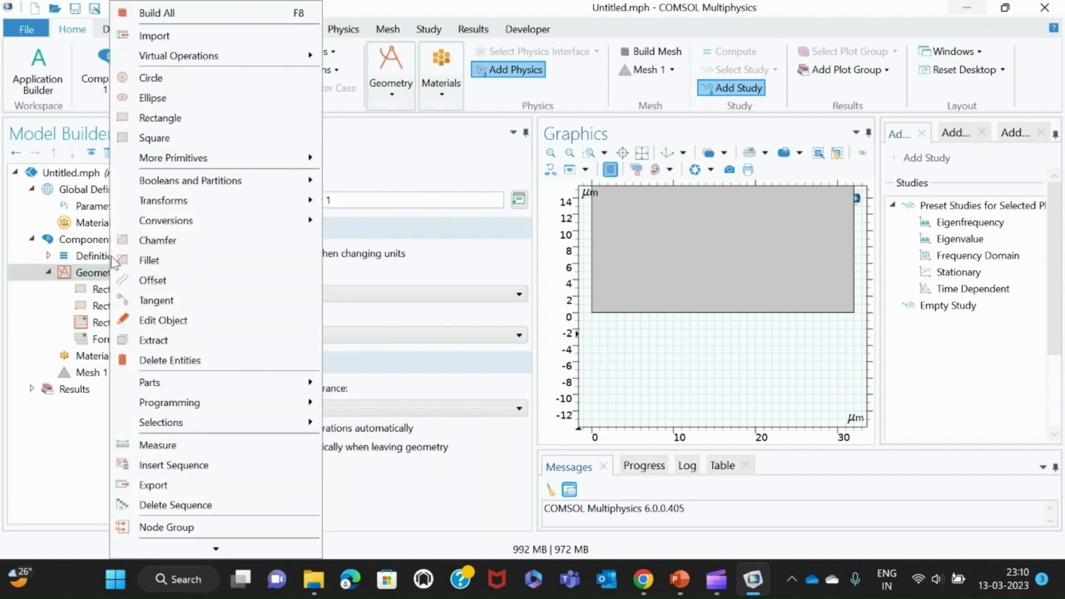
{"action": "left_click", "coordinate": [172, 125]}
{"action": "left_click", "coordinate": [297, 312]}
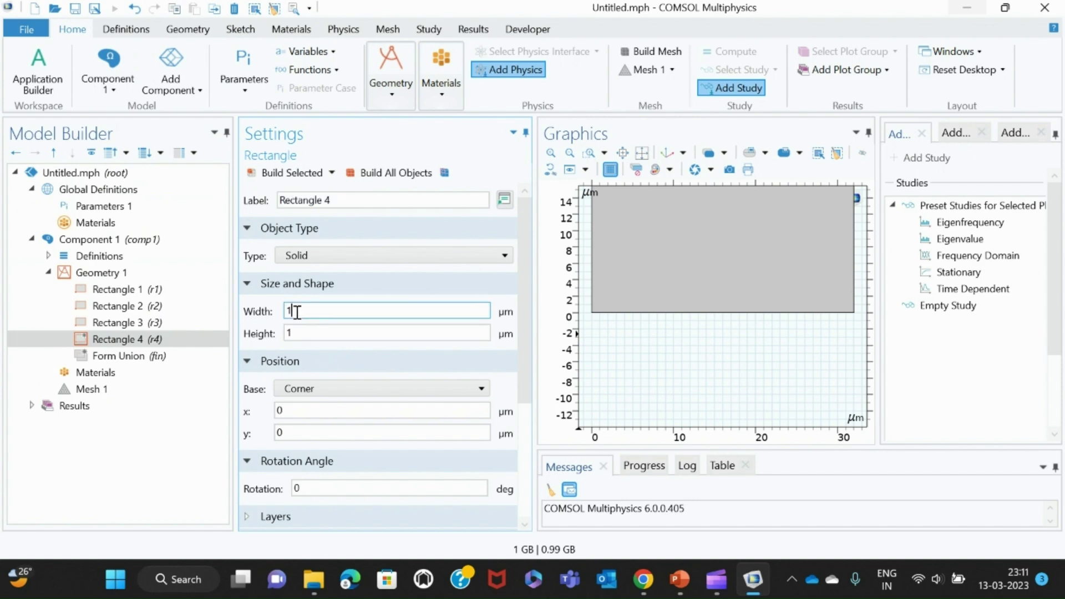
{"action": "key", "text": "BackSpace"}
{"action": "type", "text": "8"}
{"action": "left_click", "coordinate": [304, 335]}
{"action": "key", "text": "BackSpace"}
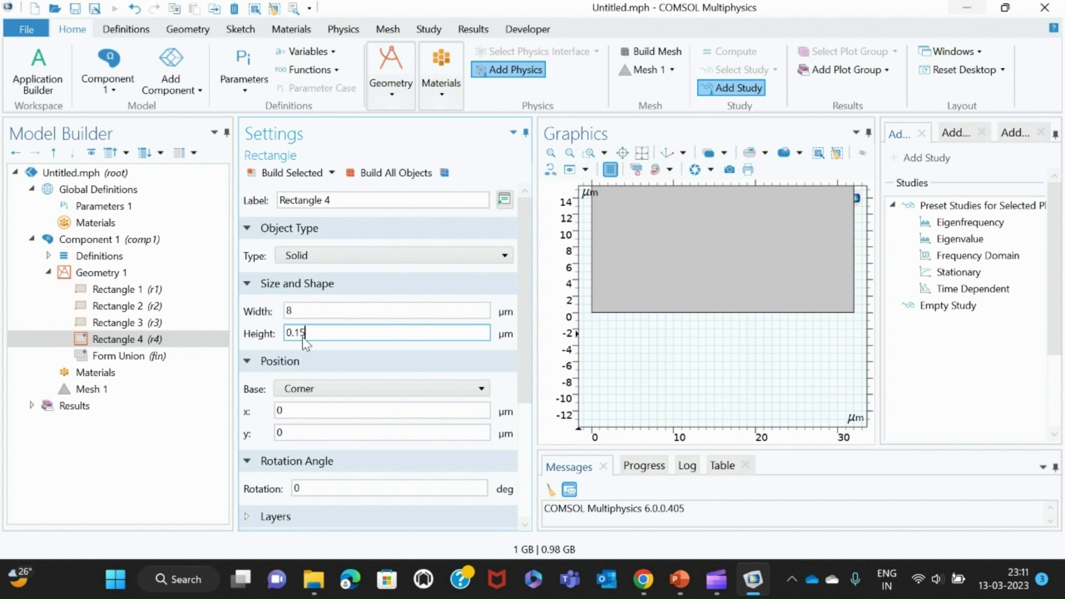
Position the fourth rectangle's corner at x = 20 µm and y = 401.5 µm and build all geometry objects.
{"action": "left_click", "coordinate": [304, 411]}
{"action": "key", "text": "BackSpace"}
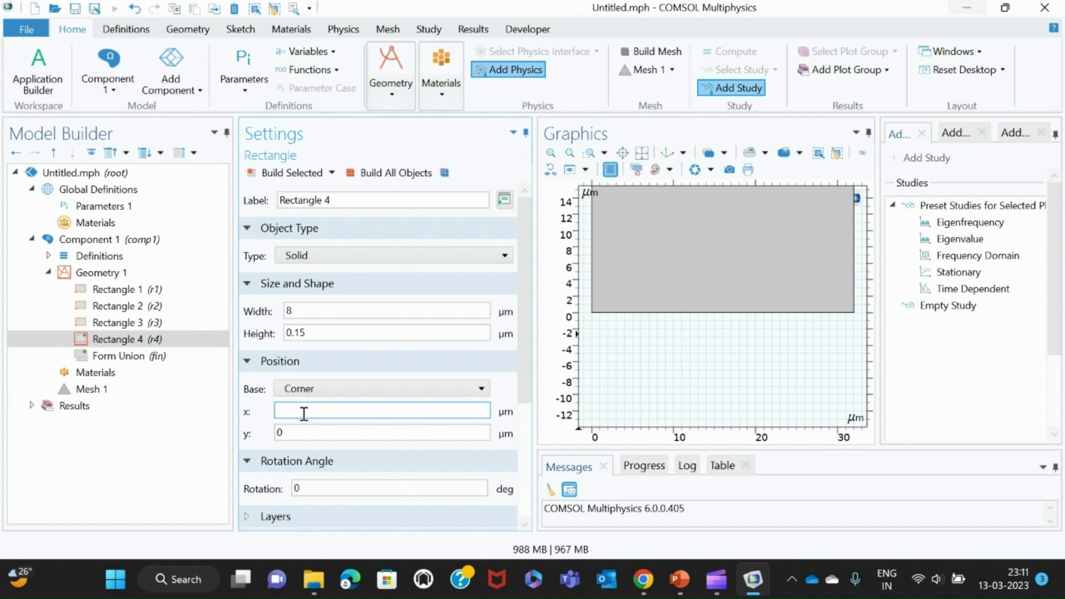
{"action": "type", "text": "20"}
{"action": "left_click", "coordinate": [293, 436]}
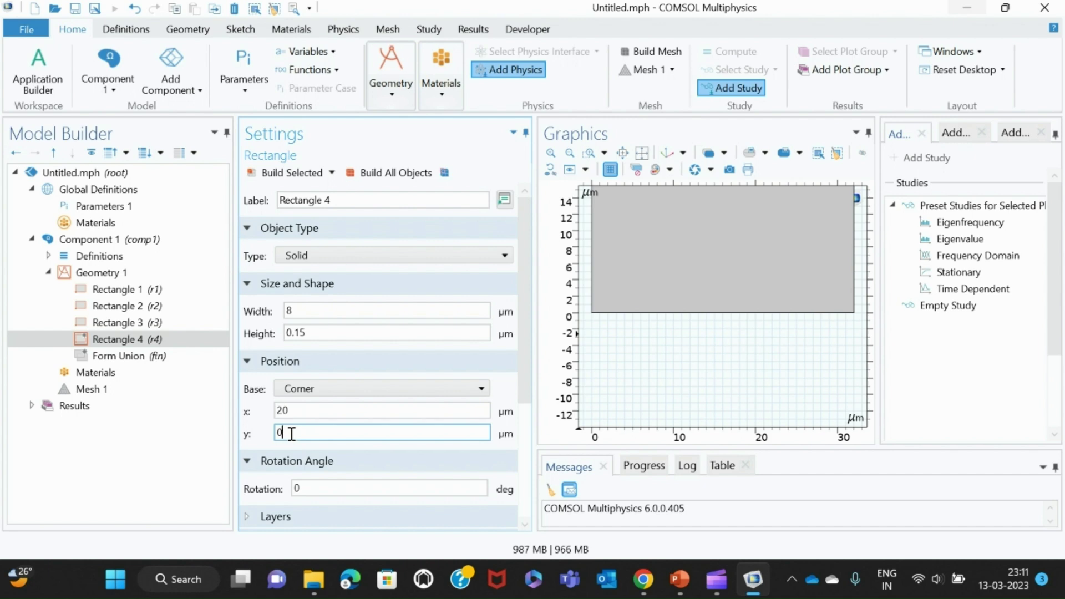
{"action": "key", "text": "BackSpace"}
{"action": "type", "text": "401.5"}
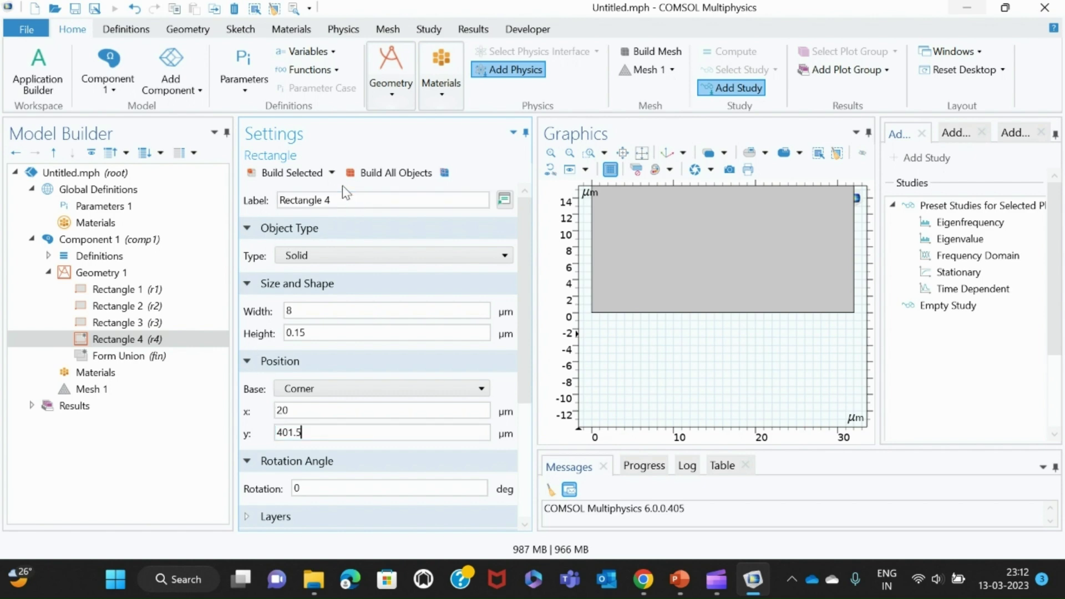
{"action": "left_click", "coordinate": [374, 178]}
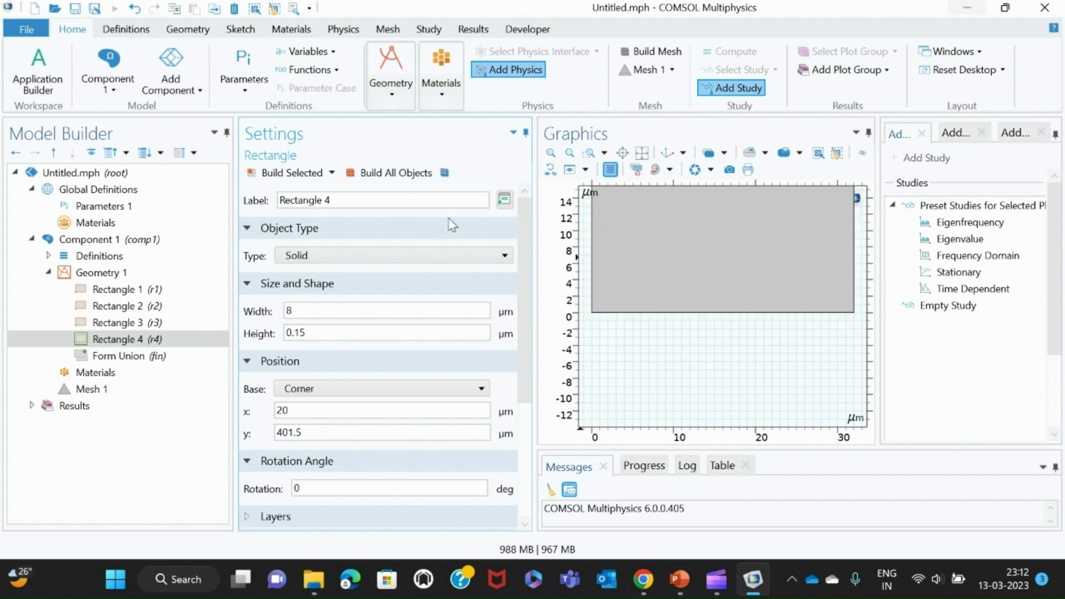
Rebuild all geometry objects and examine the thin layer and two strips at the top of the tall base.
{"action": "left_click", "coordinate": [375, 178]}
{"action": "left_click", "coordinate": [569, 153]}
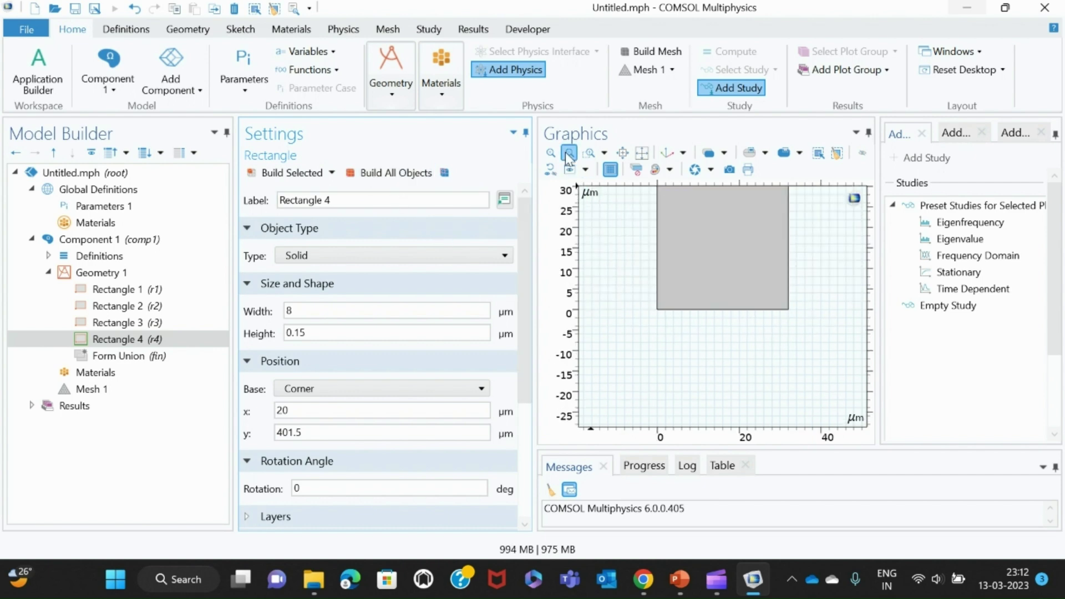
{"action": "left_click", "coordinate": [569, 153]}
{"action": "left_click", "coordinate": [569, 153]}
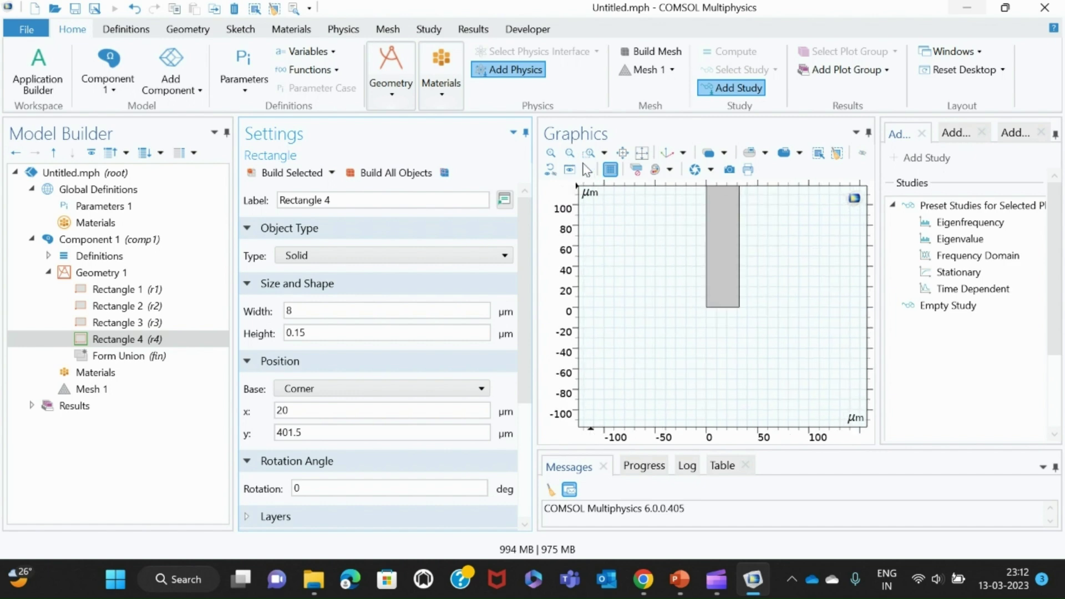
{"action": "left_click", "coordinate": [569, 153]}
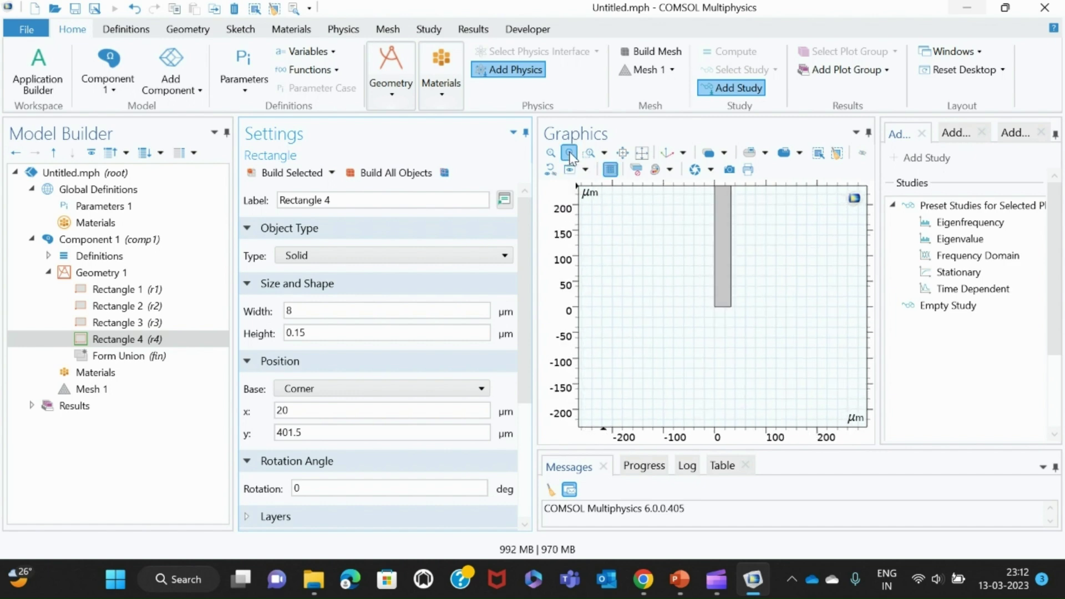
{"action": "left_click", "coordinate": [569, 153]}
{"action": "left_click", "coordinate": [590, 154]}
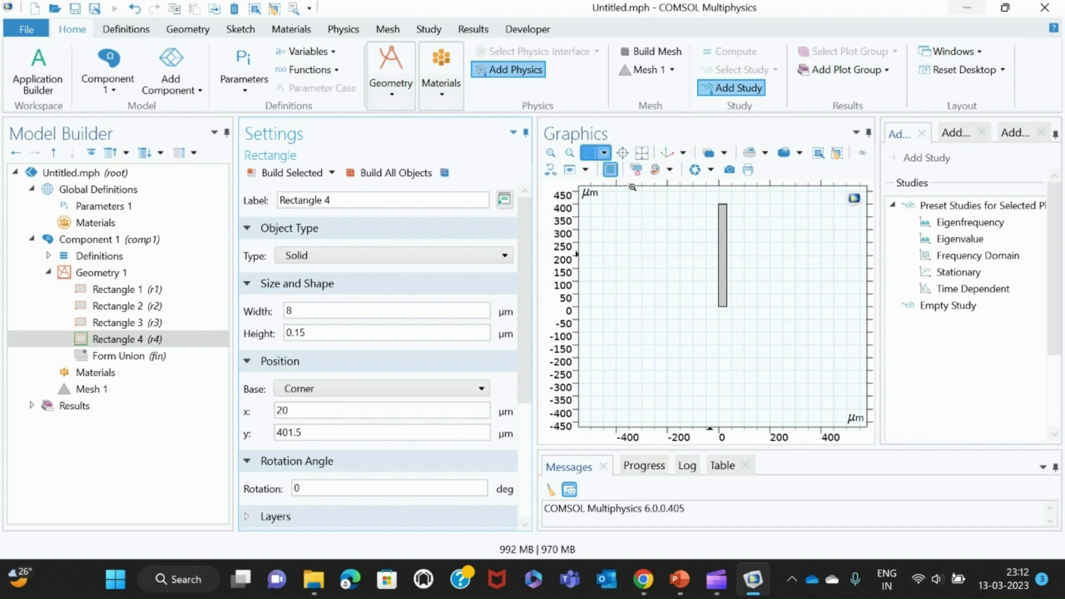
{"action": "left_click_drag", "start_coordinate": [708, 195], "coordinate": [752, 237]}
{"action": "left_click", "coordinate": [590, 153]}
{"action": "left_click_drag", "start_coordinate": [649, 226], "coordinate": [741, 273]}
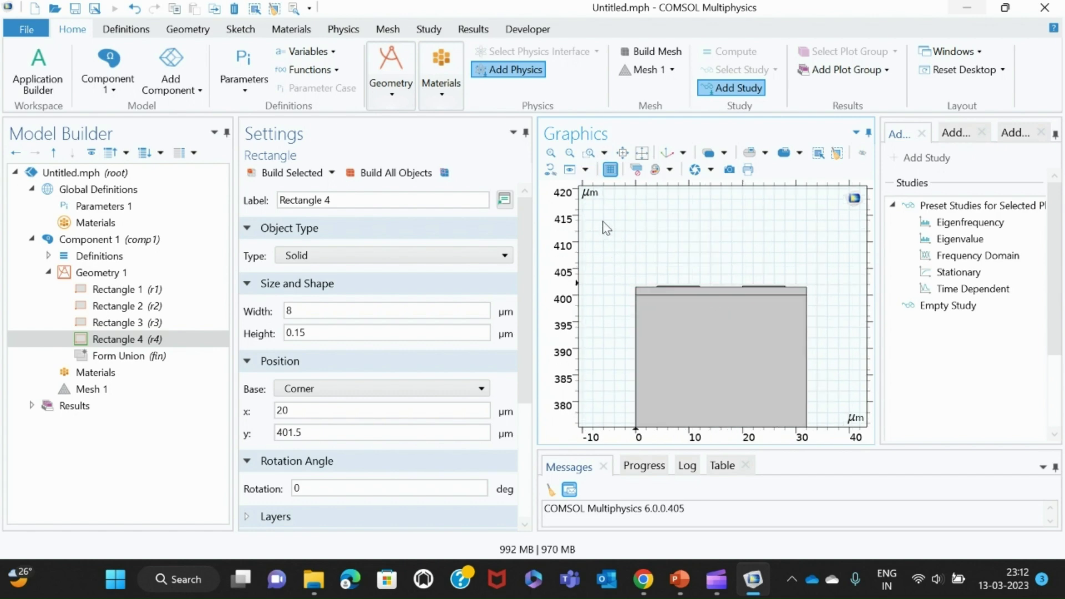
{"action": "left_click", "coordinate": [590, 153]}
{"action": "left_click_drag", "start_coordinate": [612, 271], "coordinate": [834, 329]}
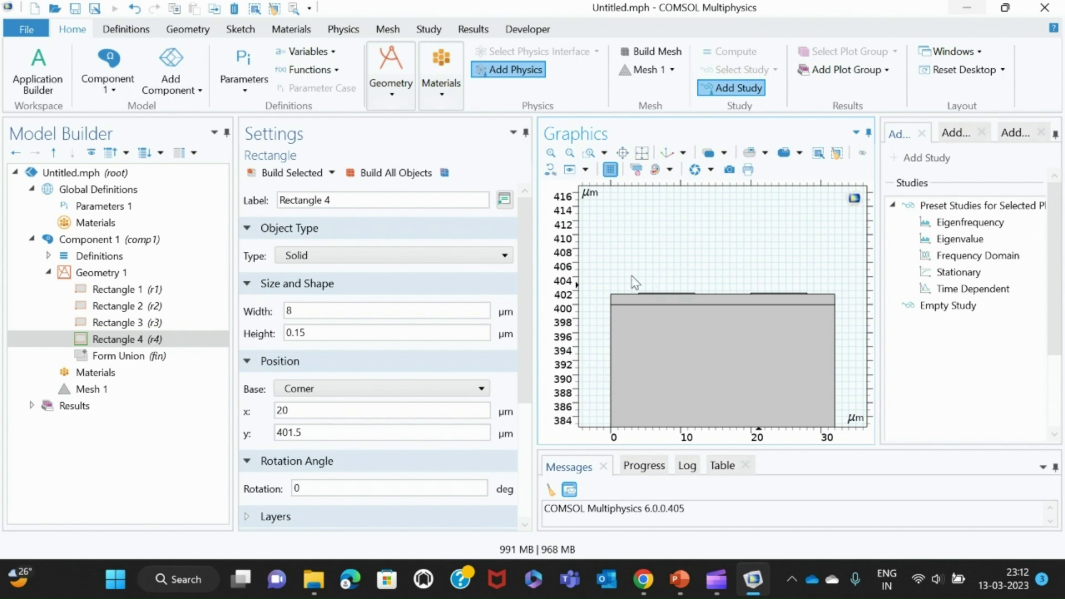
Add the Solid Mechanics interface to Component 1.
{"action": "left_click", "coordinate": [1014, 135]}
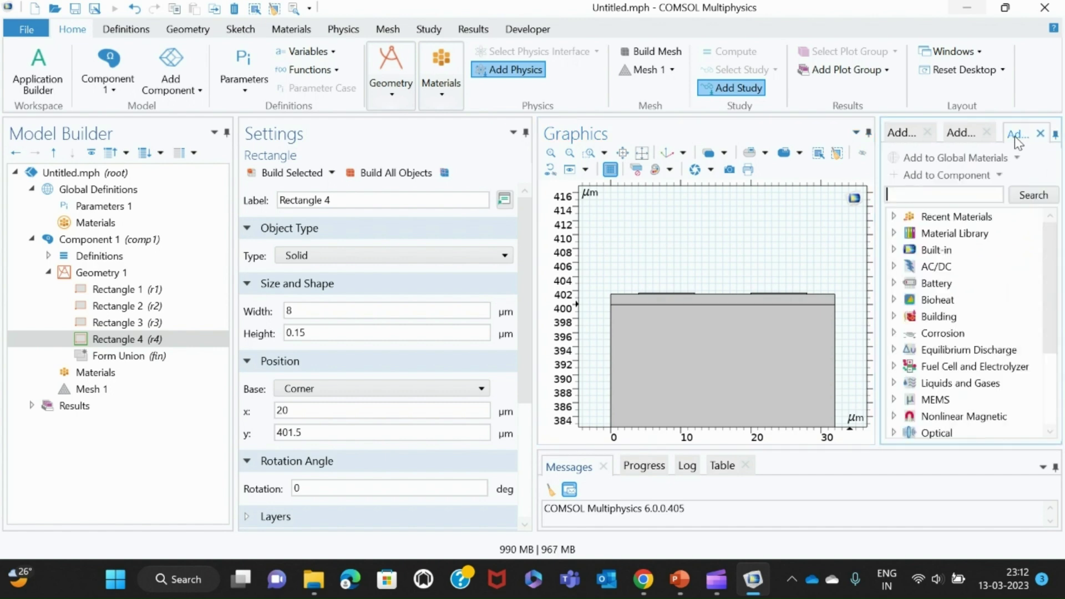
{"action": "left_click", "coordinate": [955, 135]}
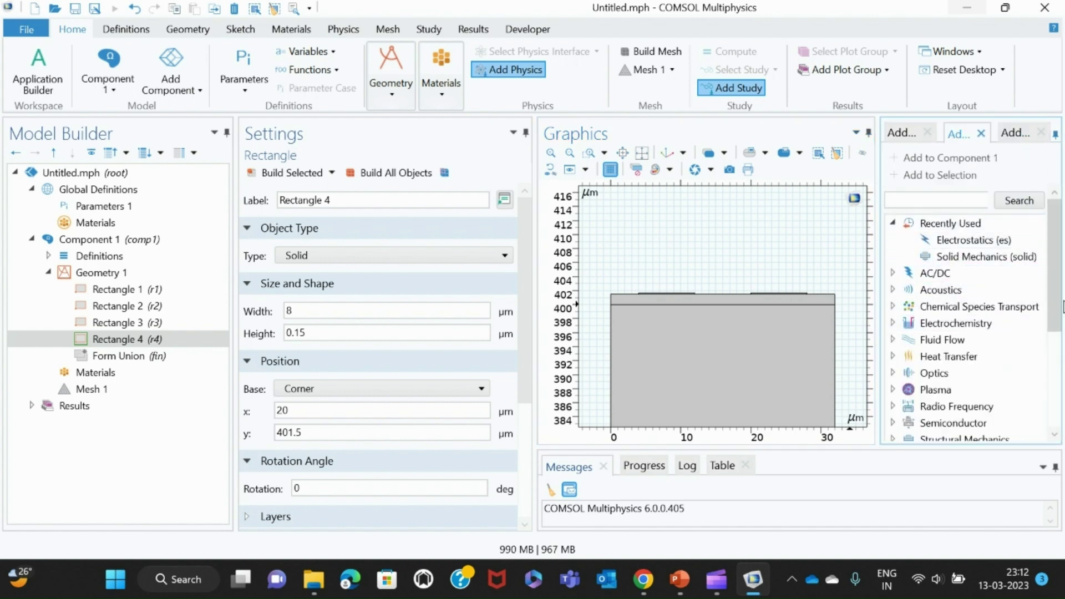
{"action": "left_click", "coordinate": [990, 258]}
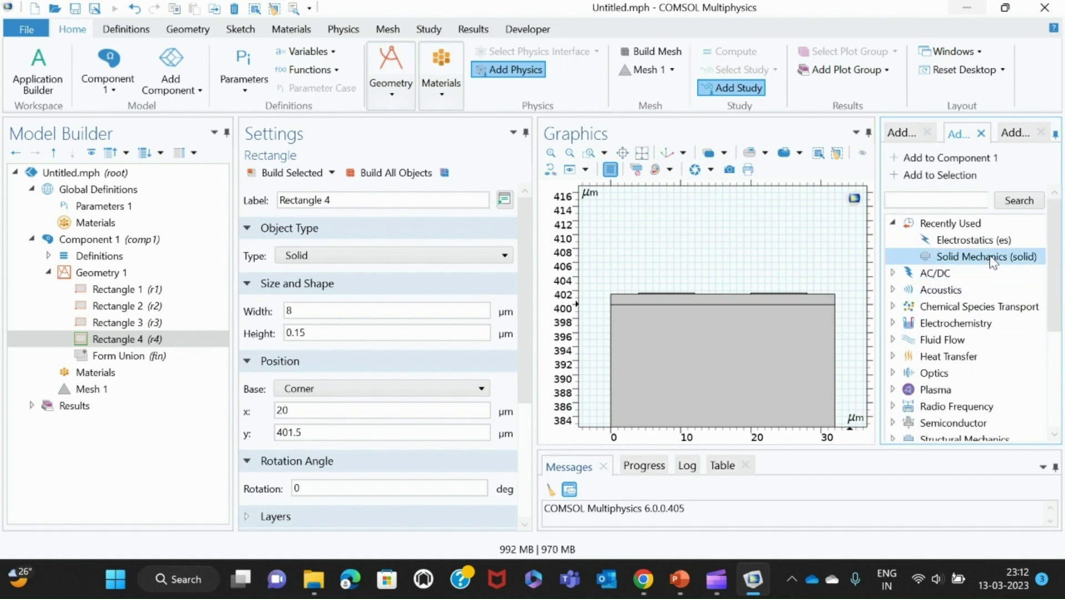
{"action": "double_click", "coordinate": [990, 257]}
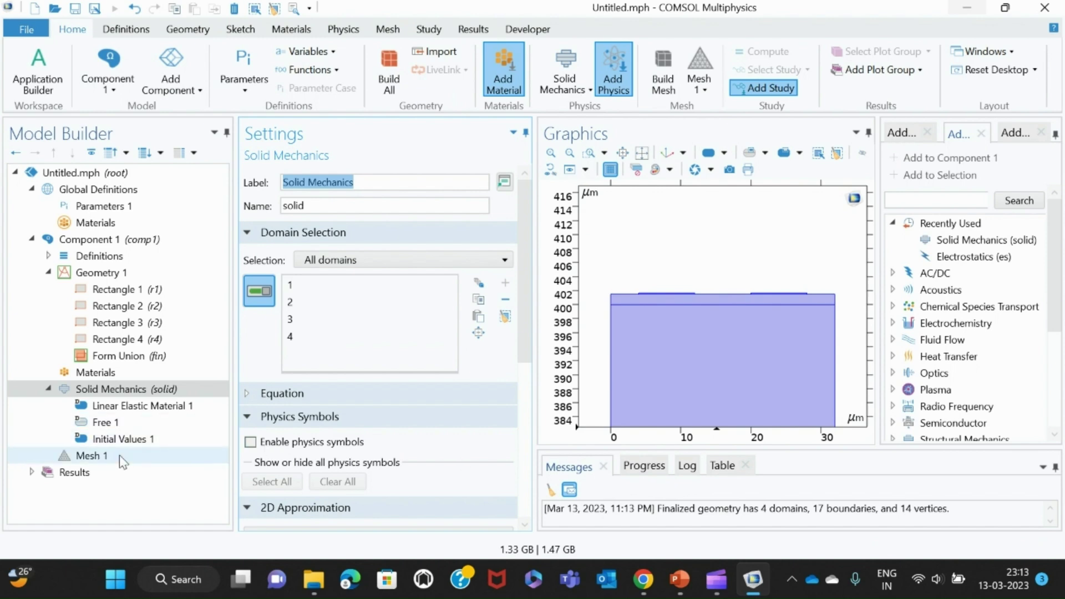
Add a Fixed Constraint to Solid Mechanics and apply it to the bottom boundary of the tall base.
{"action": "right_click", "coordinate": [137, 392]}
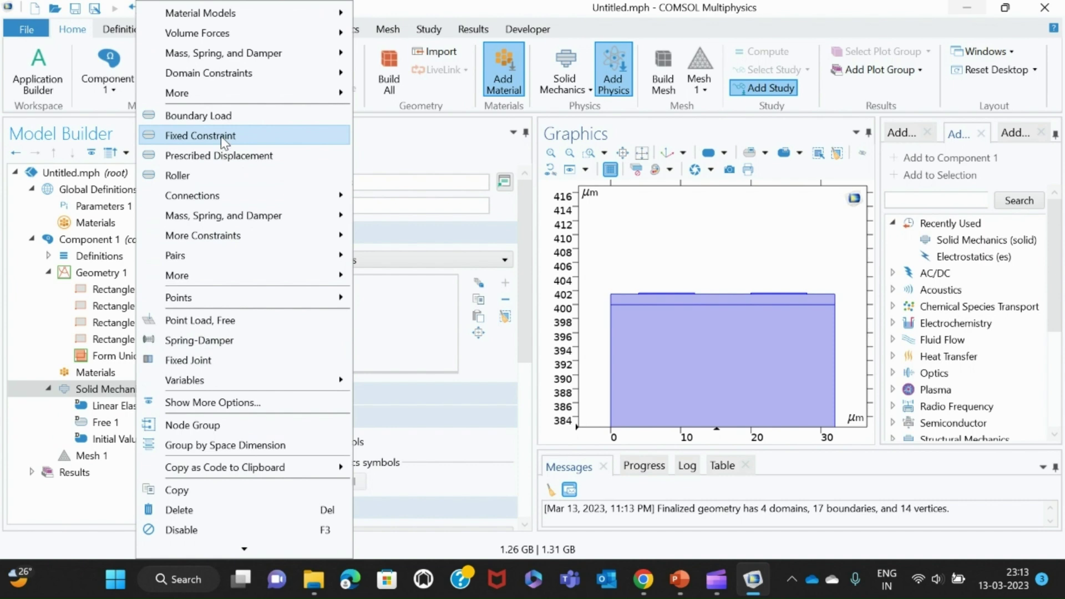
{"action": "left_click", "coordinate": [220, 135]}
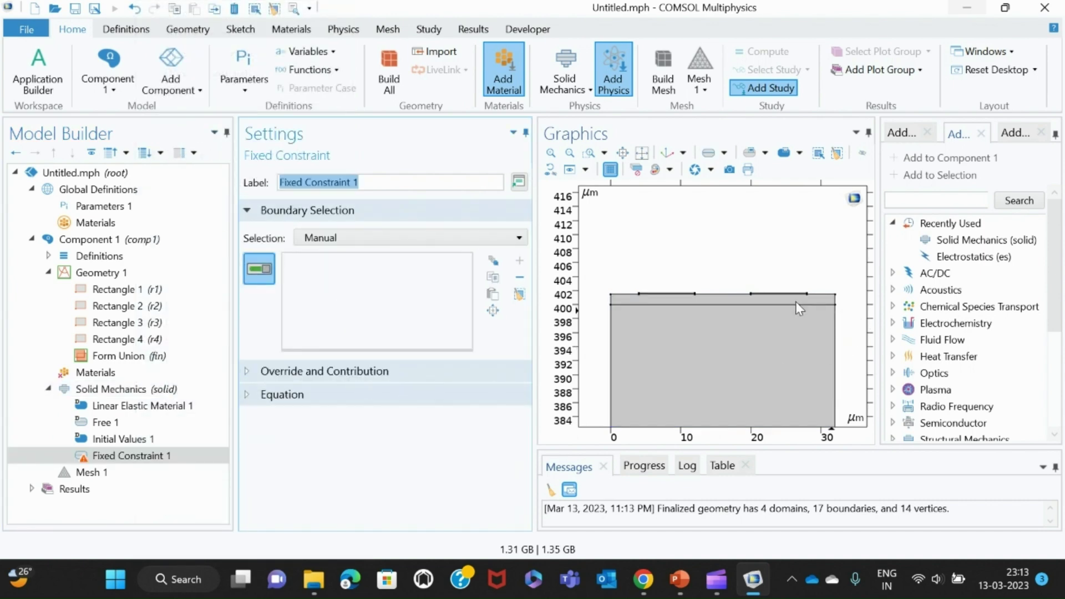
{"action": "left_click", "coordinate": [569, 153]}
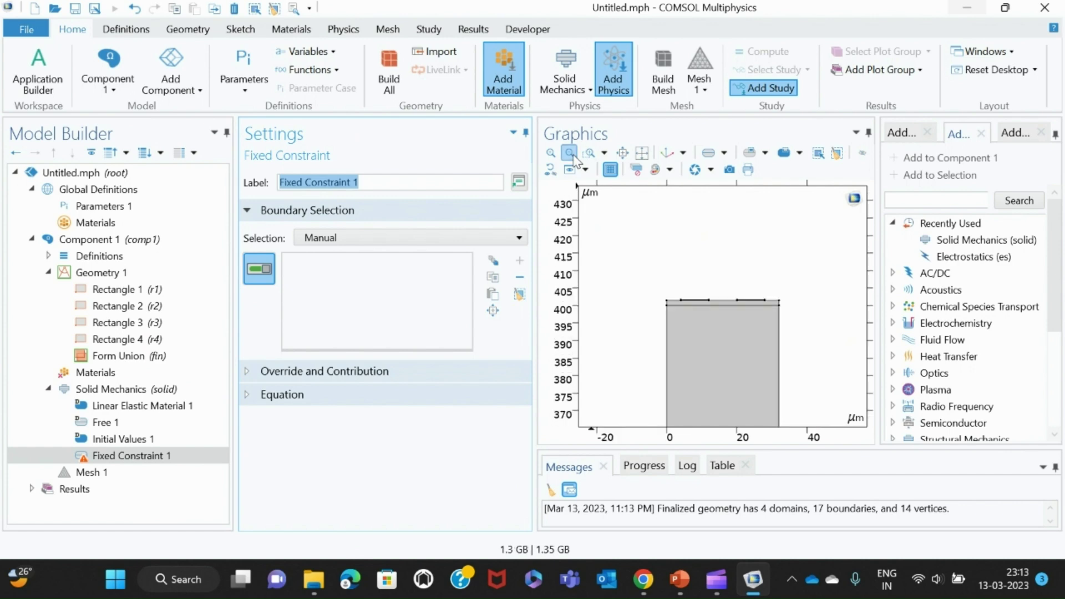
{"action": "left_click", "coordinate": [570, 153]}
{"action": "left_click", "coordinate": [570, 153]}
{"action": "left_click", "coordinate": [569, 153]}
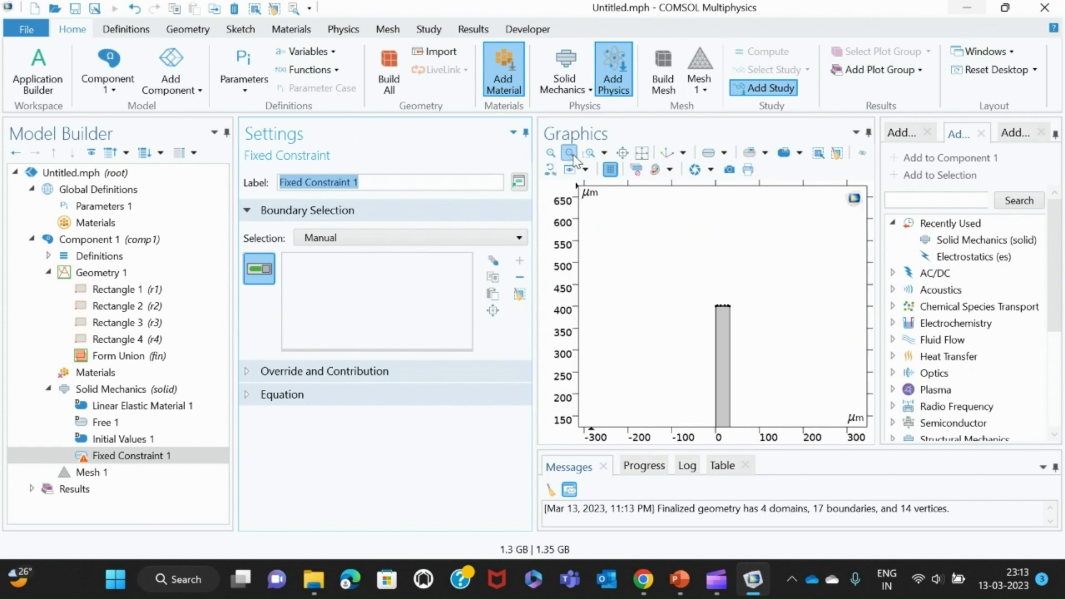
{"action": "left_click", "coordinate": [570, 153]}
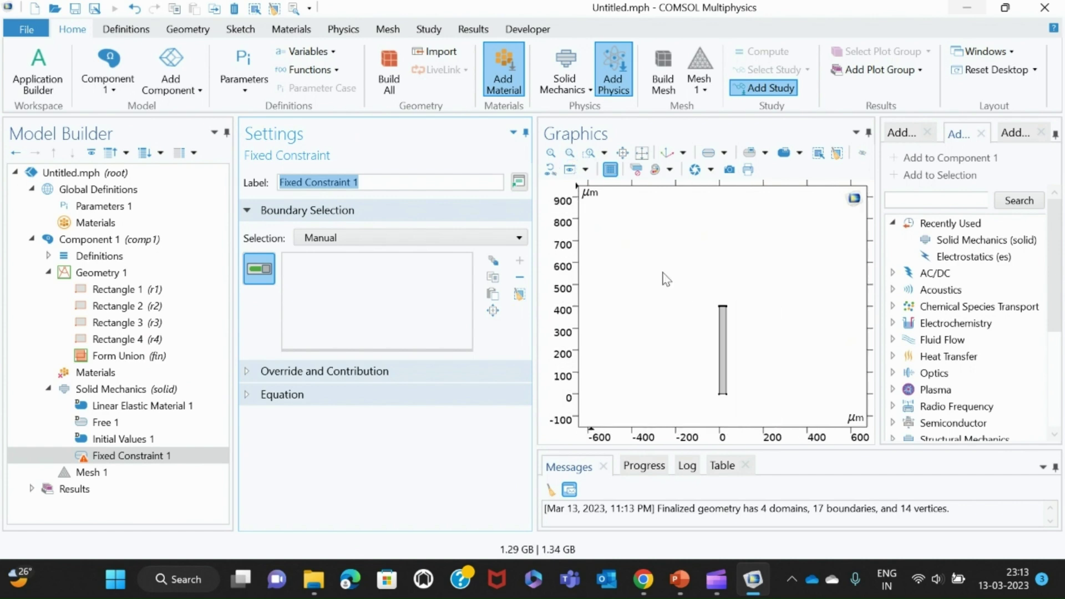
{"action": "left_click", "coordinate": [588, 155]}
{"action": "left_click_drag", "start_coordinate": [697, 373], "coordinate": [775, 416]}
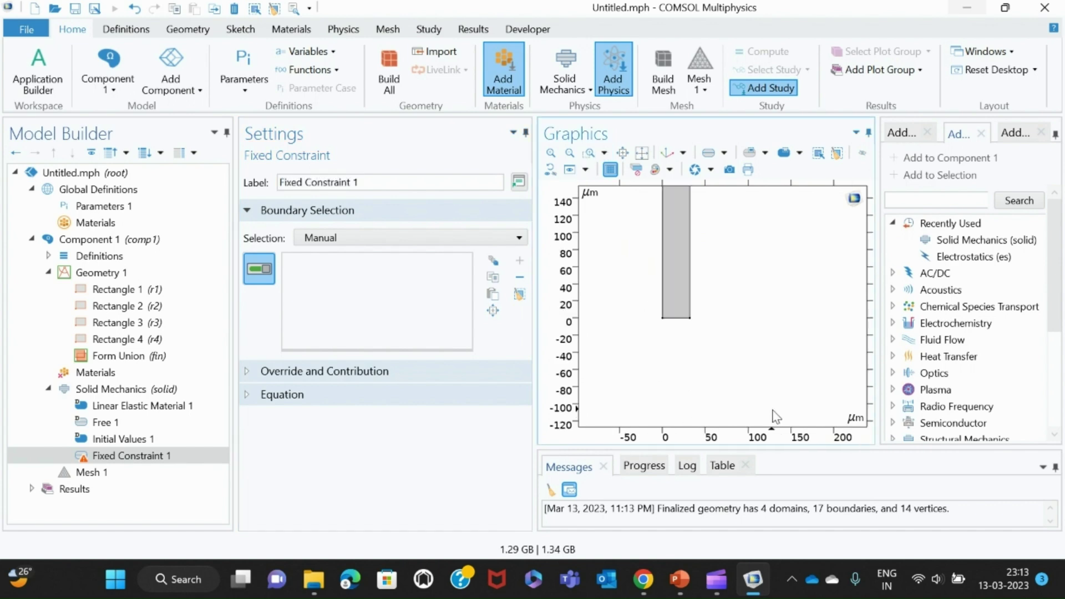
{"action": "left_click", "coordinate": [673, 319]}
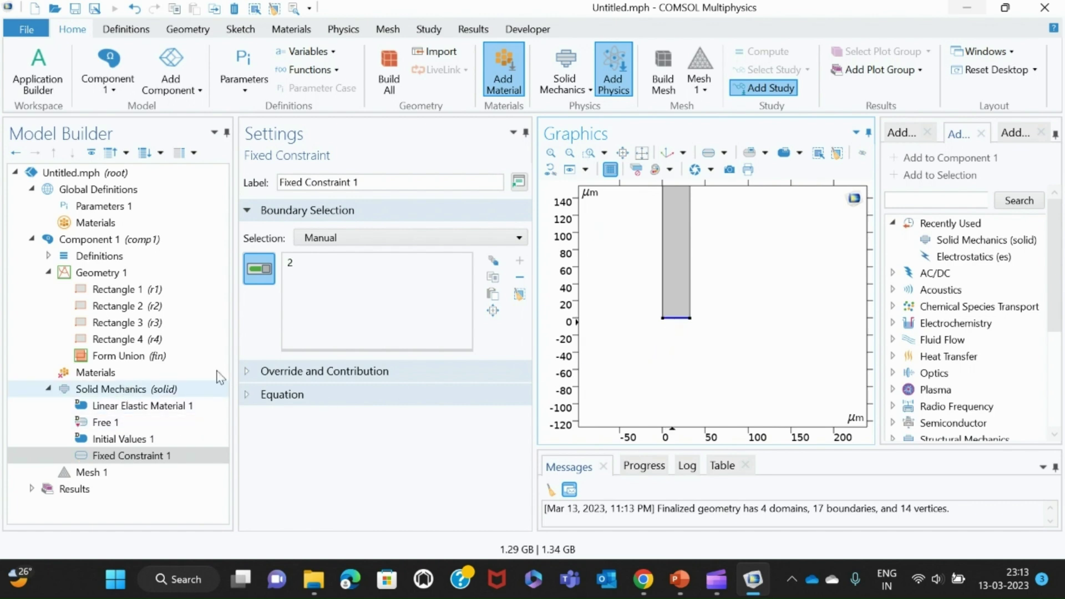
Add a Periodic Condition on boundaries to Solid Mechanics.
{"action": "right_click", "coordinate": [152, 390]}
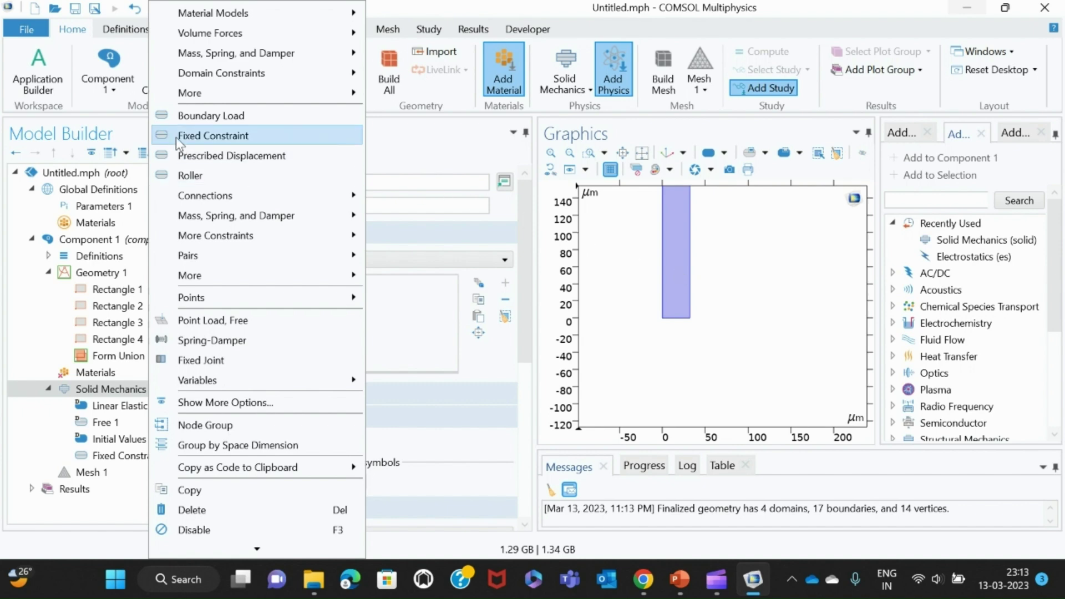
{"action": "left_click", "coordinate": [428, 161]}
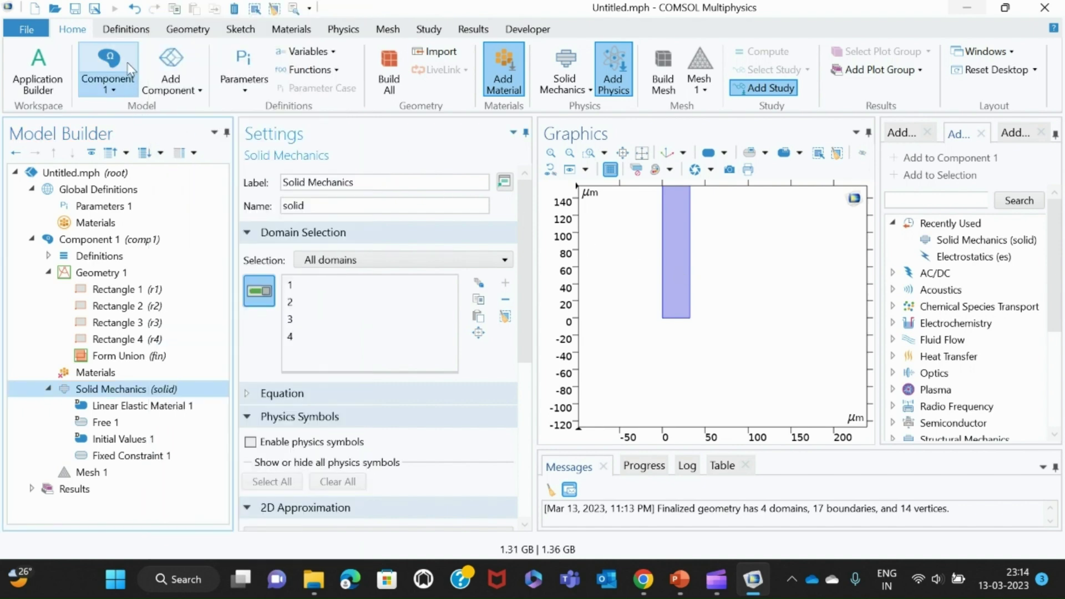
{"action": "left_click", "coordinate": [425, 33]}
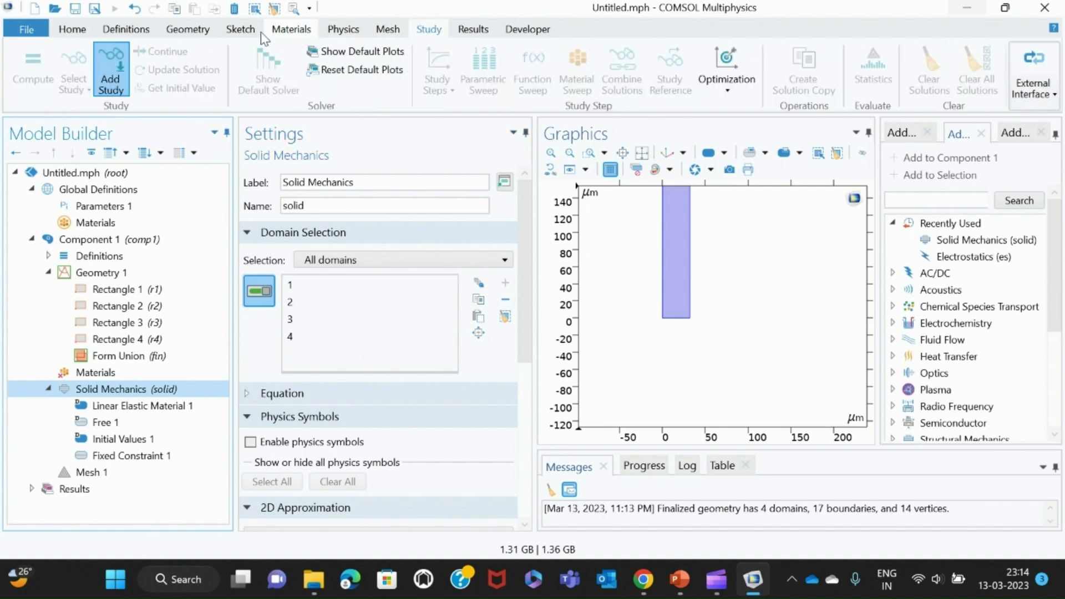
{"action": "left_click", "coordinate": [343, 31]}
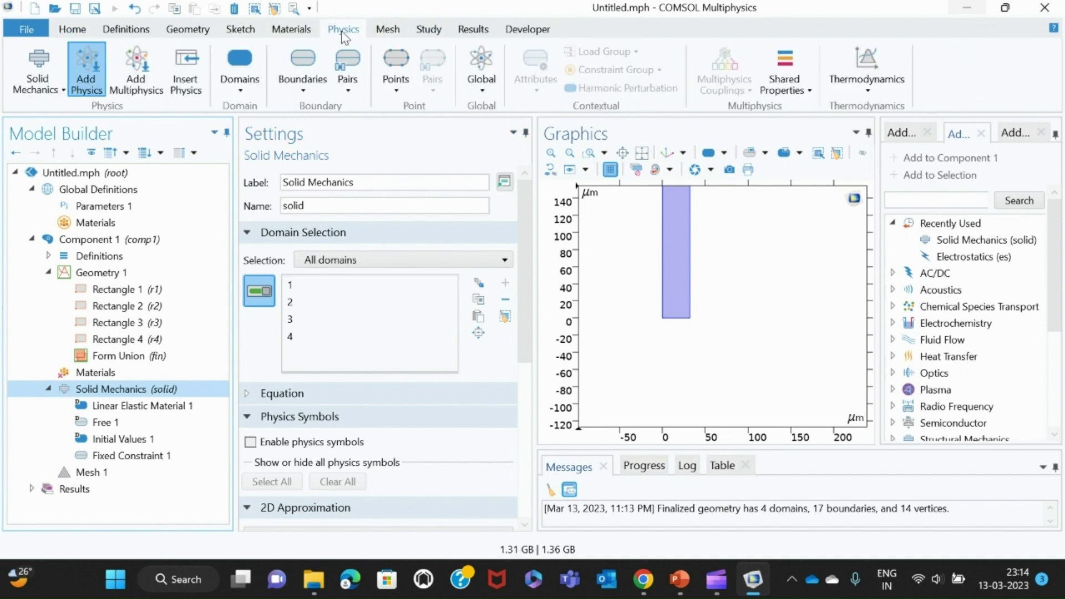
{"action": "left_click", "coordinate": [303, 87]}
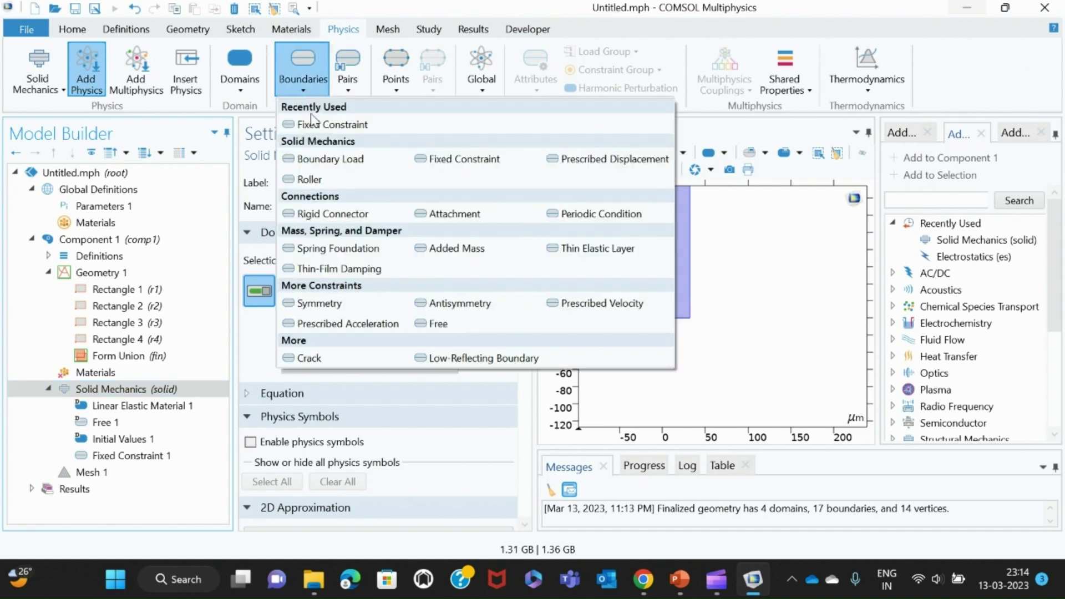
{"action": "left_click", "coordinate": [577, 216]}
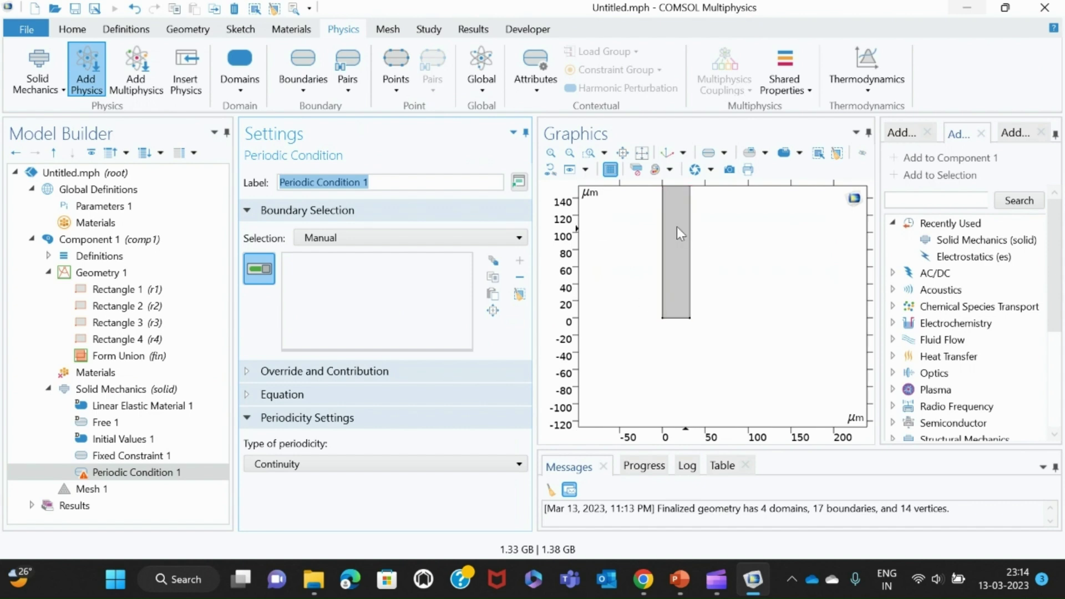
Assign the left and right side boundaries of the base and thin layer (1, 3, 16 and 17) to the periodic condition.
{"action": "left_click", "coordinate": [567, 153]}
{"action": "left_click", "coordinate": [566, 153]}
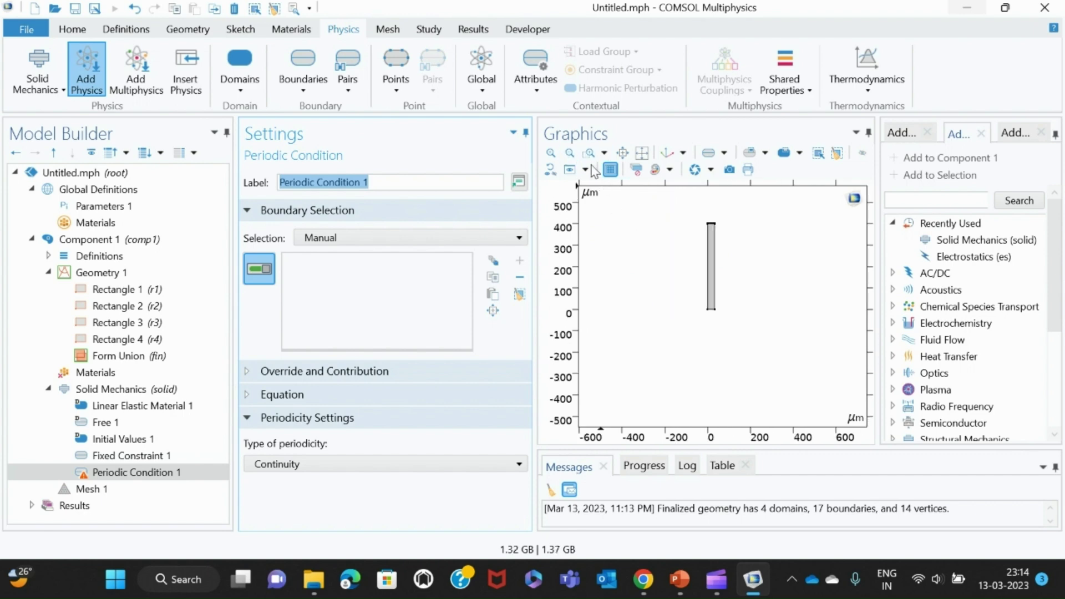
{"action": "left_click", "coordinate": [591, 154]}
{"action": "left_click_drag", "start_coordinate": [688, 209], "coordinate": [743, 393]}
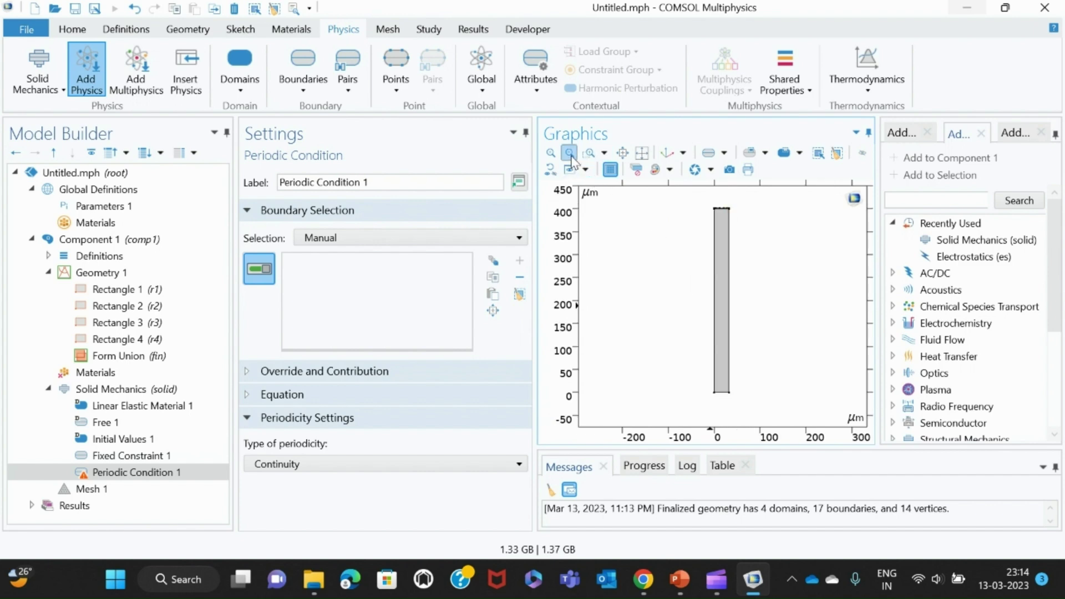
{"action": "left_click", "coordinate": [590, 154]}
{"action": "left_click_drag", "start_coordinate": [706, 201], "coordinate": [746, 249]}
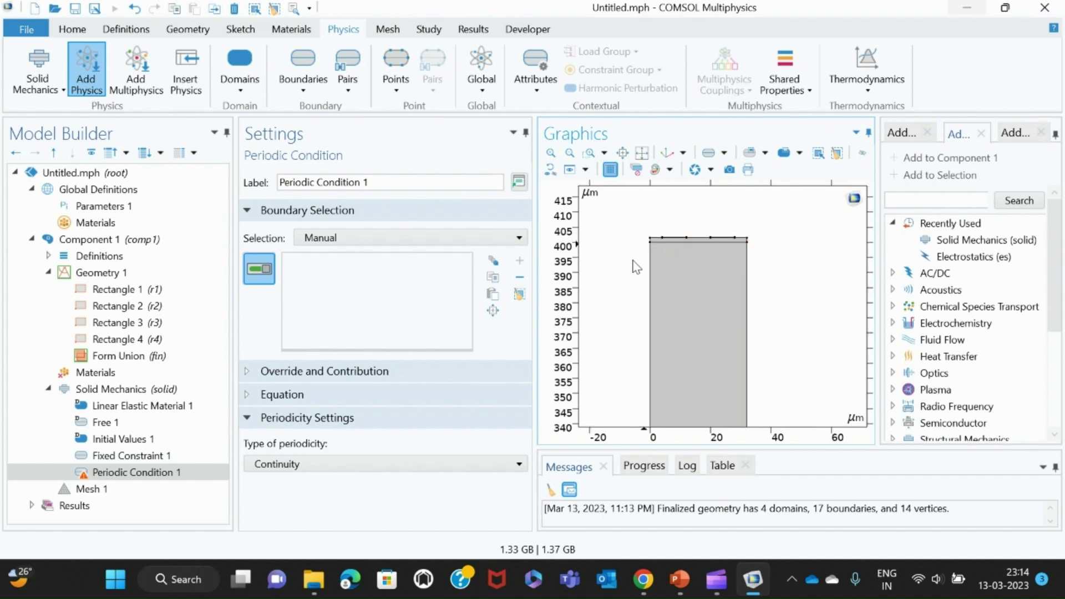
{"action": "left_click", "coordinate": [651, 277]}
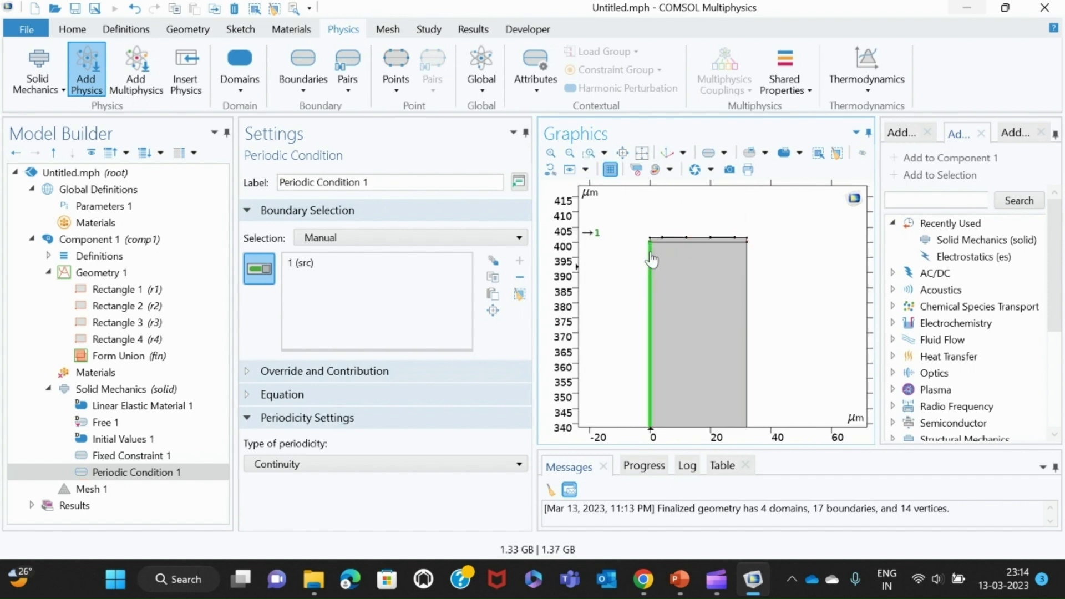
{"action": "left_click", "coordinate": [652, 245]}
{"action": "left_click", "coordinate": [748, 275]}
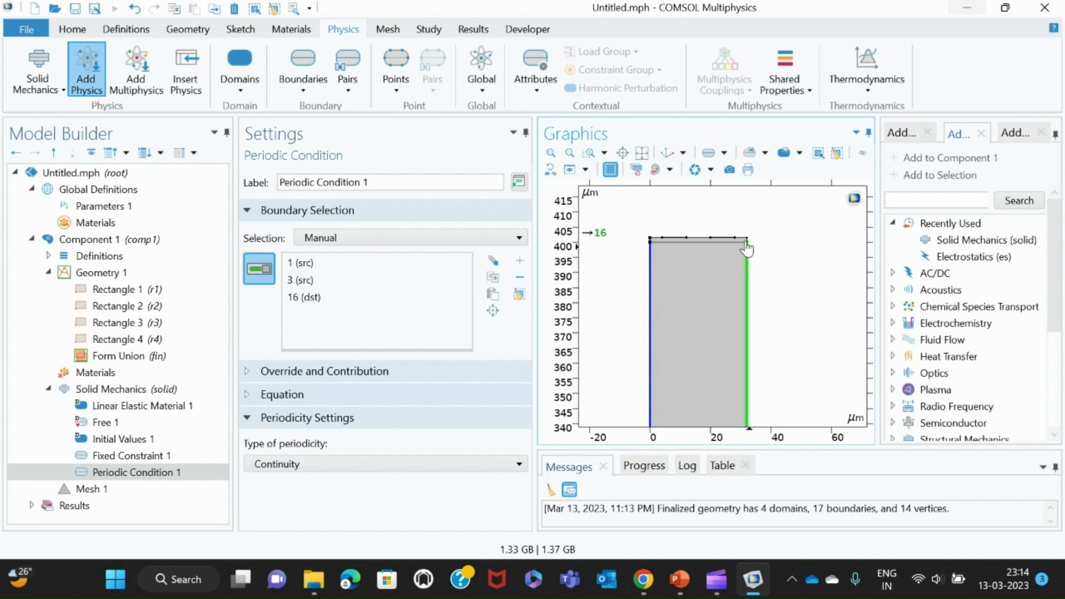
{"action": "left_click", "coordinate": [746, 245]}
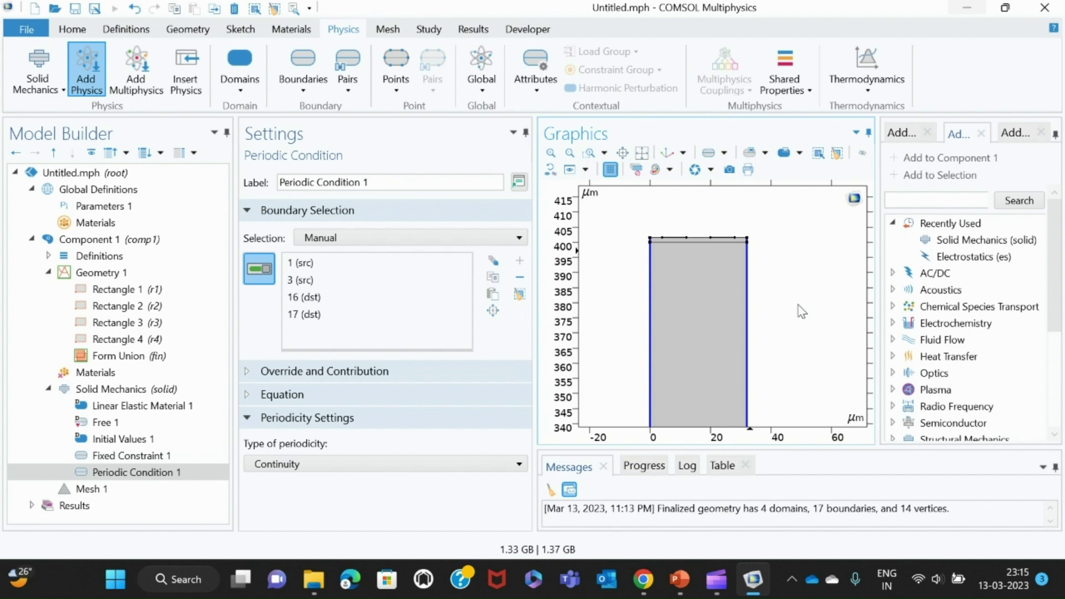
Add the Electrostatics interface to Component 1.
{"action": "left_click", "coordinate": [960, 260]}
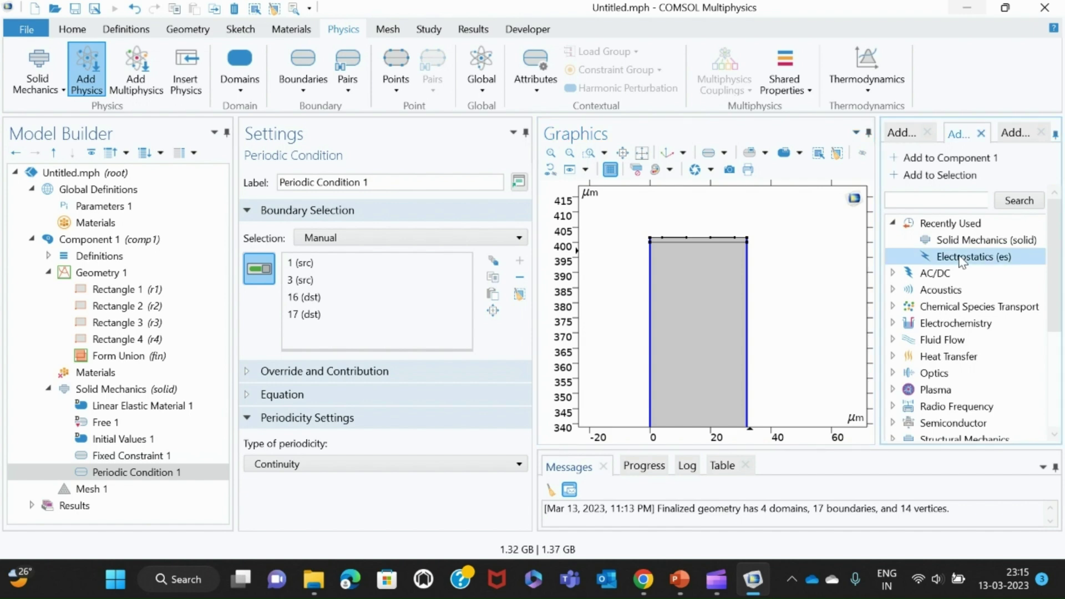
{"action": "double_click", "coordinate": [961, 259]}
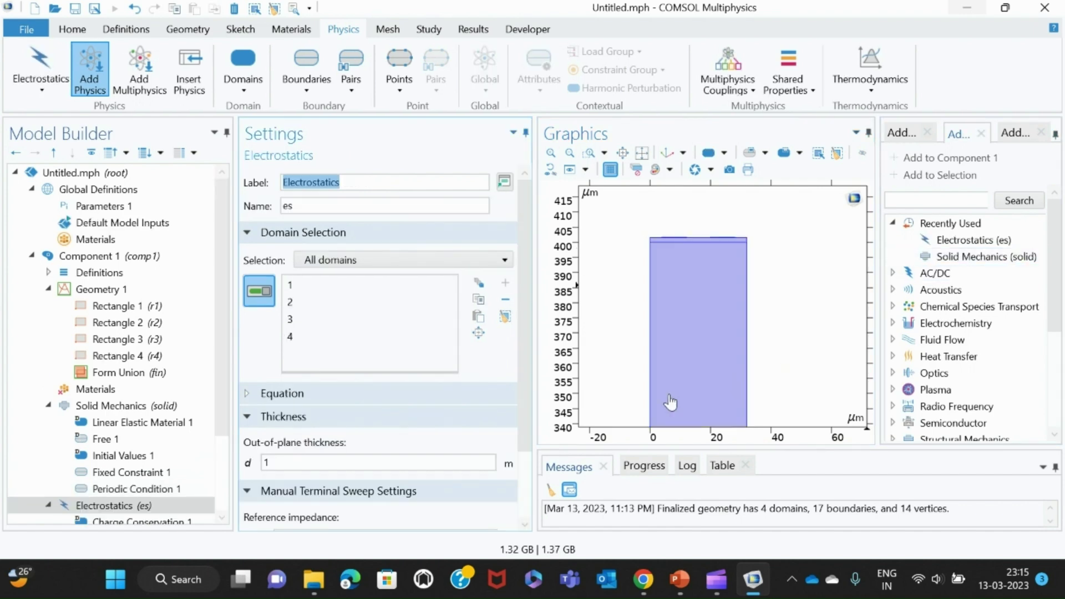
{"action": "left_click_drag", "start_coordinate": [220, 388], "coordinate": [218, 492]}
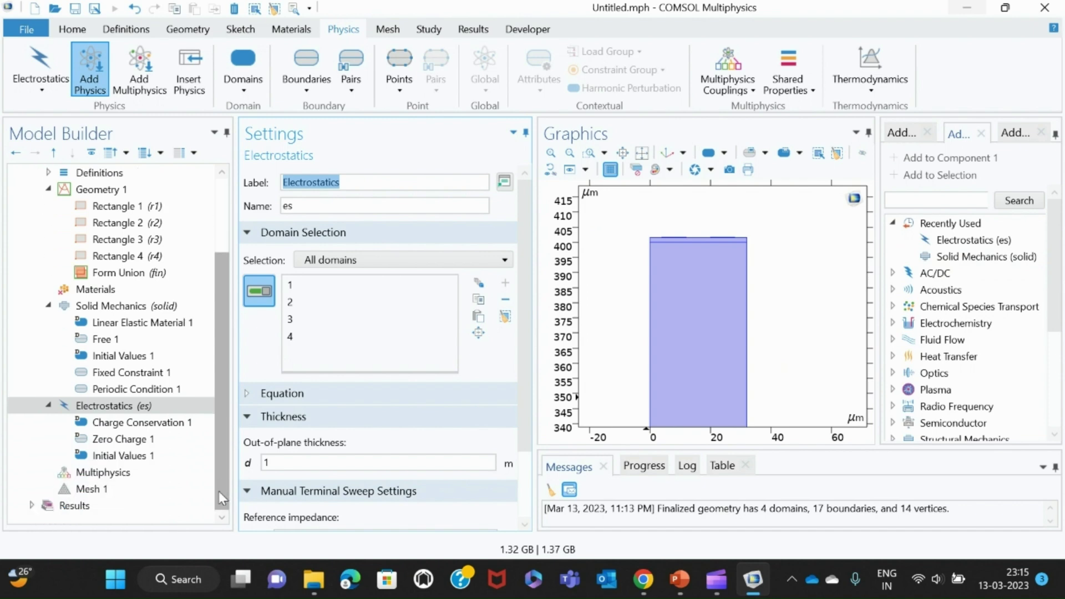
Add a Ground boundary condition to Electrostatics and assign it to all four edges of the left top strip (boundaries 6–9).
{"action": "right_click", "coordinate": [158, 410]}
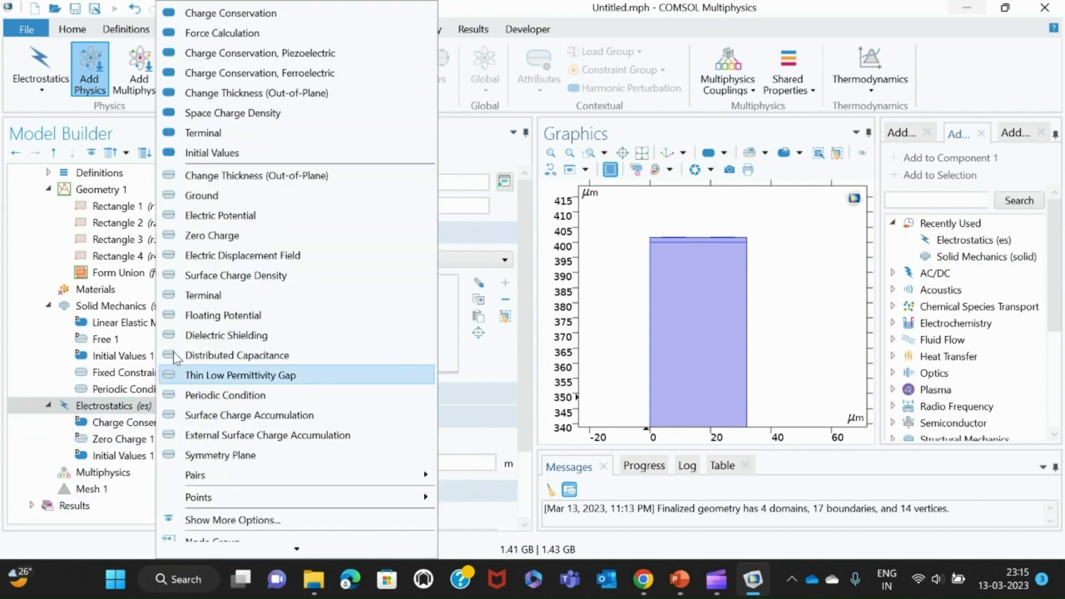
{"action": "left_click", "coordinate": [210, 196]}
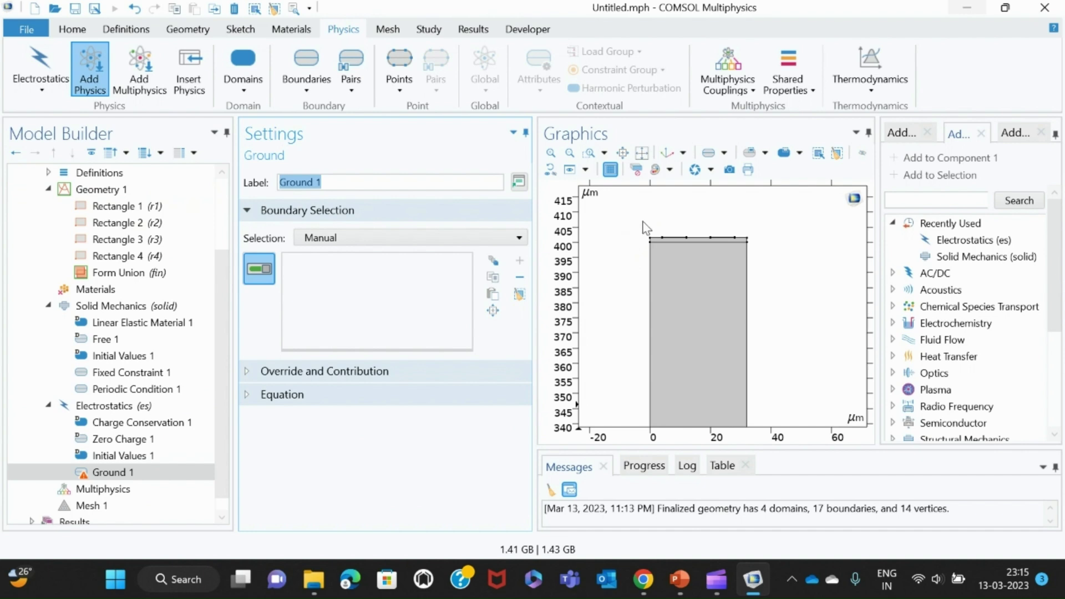
{"action": "left_click", "coordinate": [591, 152]}
{"action": "left_click_drag", "start_coordinate": [657, 224], "coordinate": [698, 256]}
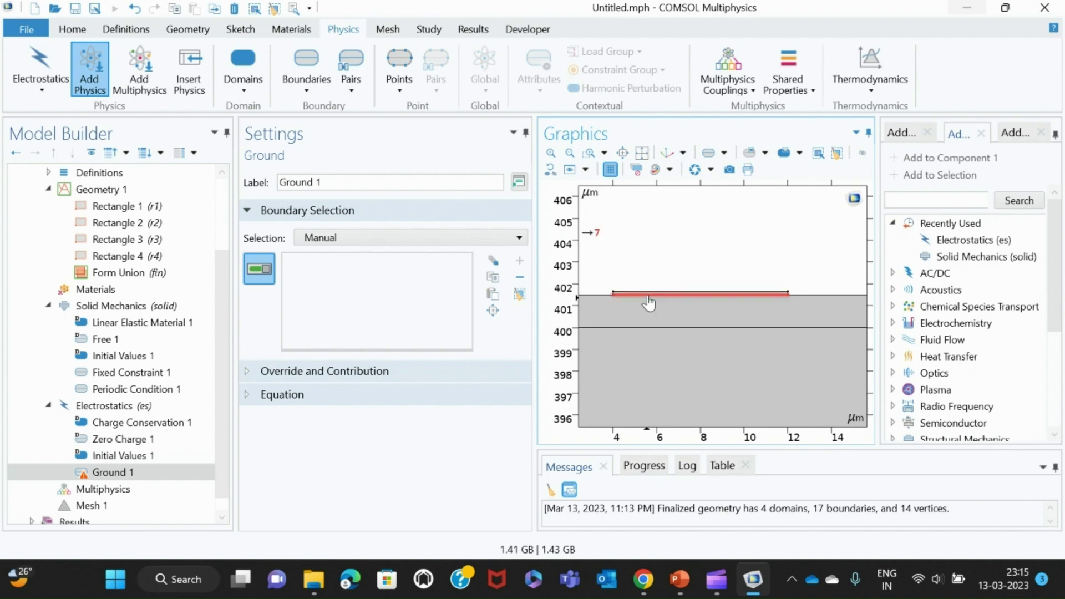
{"action": "left_click", "coordinate": [591, 156]}
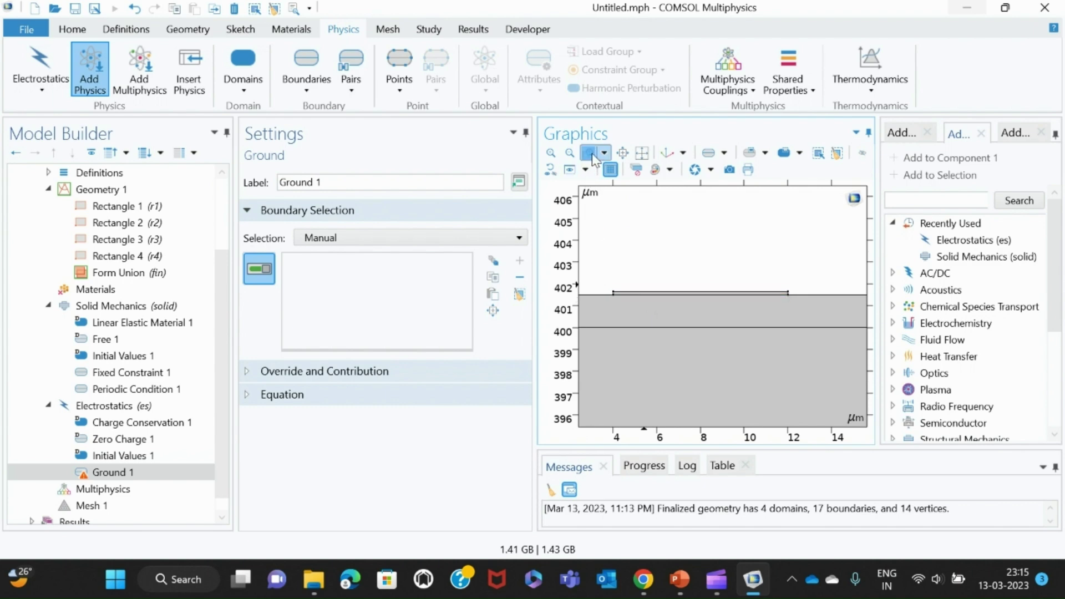
{"action": "left_click_drag", "start_coordinate": [604, 274], "coordinate": [811, 315]}
{"action": "left_click", "coordinate": [619, 308]}
{"action": "left_click", "coordinate": [621, 304]}
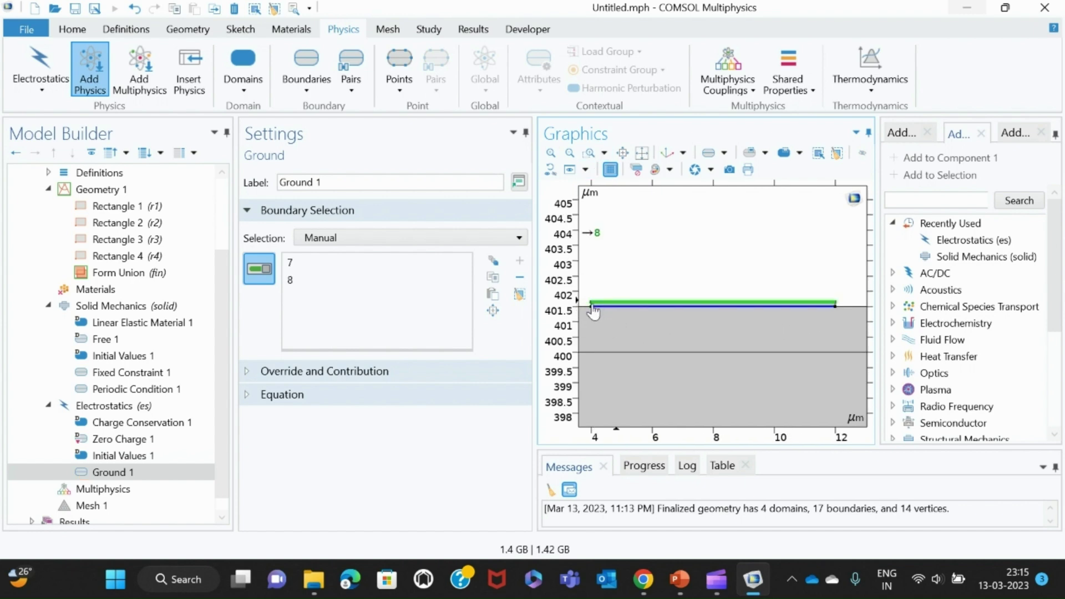
{"action": "left_click", "coordinate": [614, 310]}
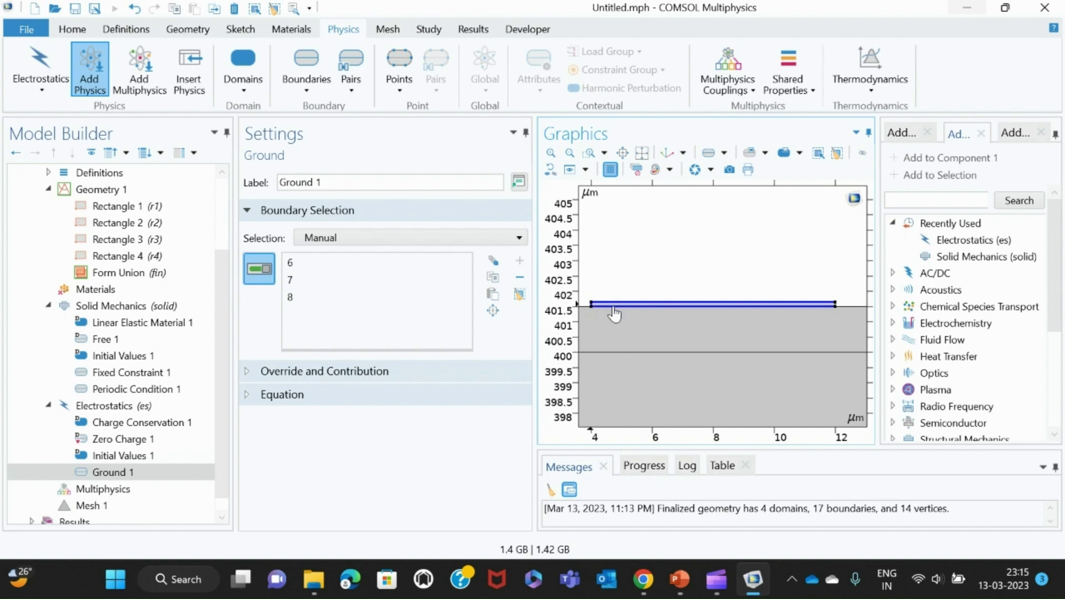
{"action": "left_click", "coordinate": [836, 305]}
{"action": "left_click", "coordinate": [832, 304]}
{"action": "left_click", "coordinate": [837, 311]}
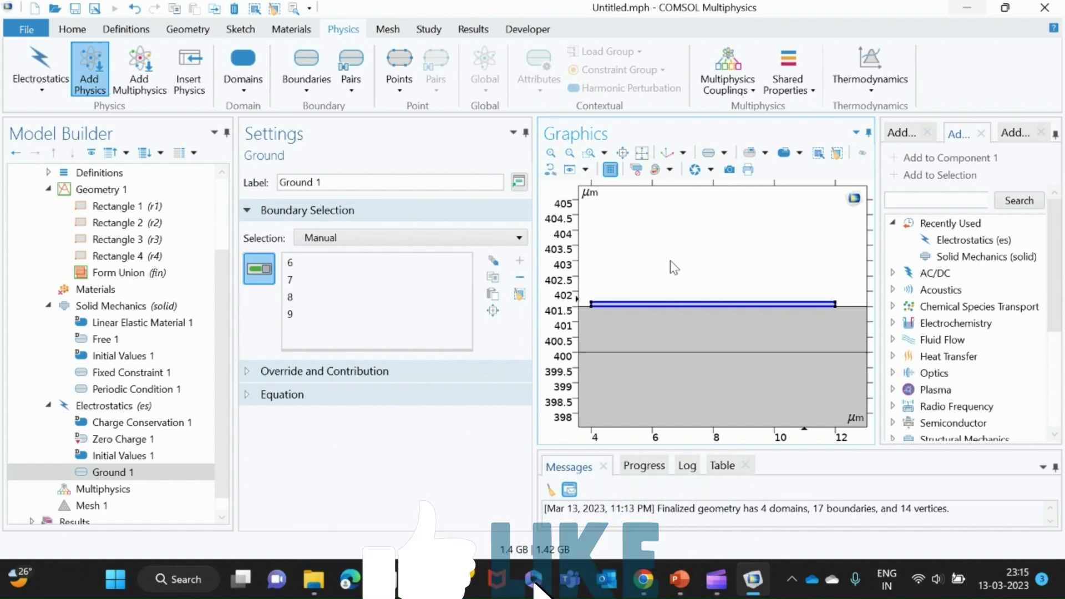
Add a boundary Terminal to Electrostatics and set its terminal type to Voltage at 1 V.
{"action": "left_click", "coordinate": [570, 153]}
{"action": "left_click", "coordinate": [569, 152]}
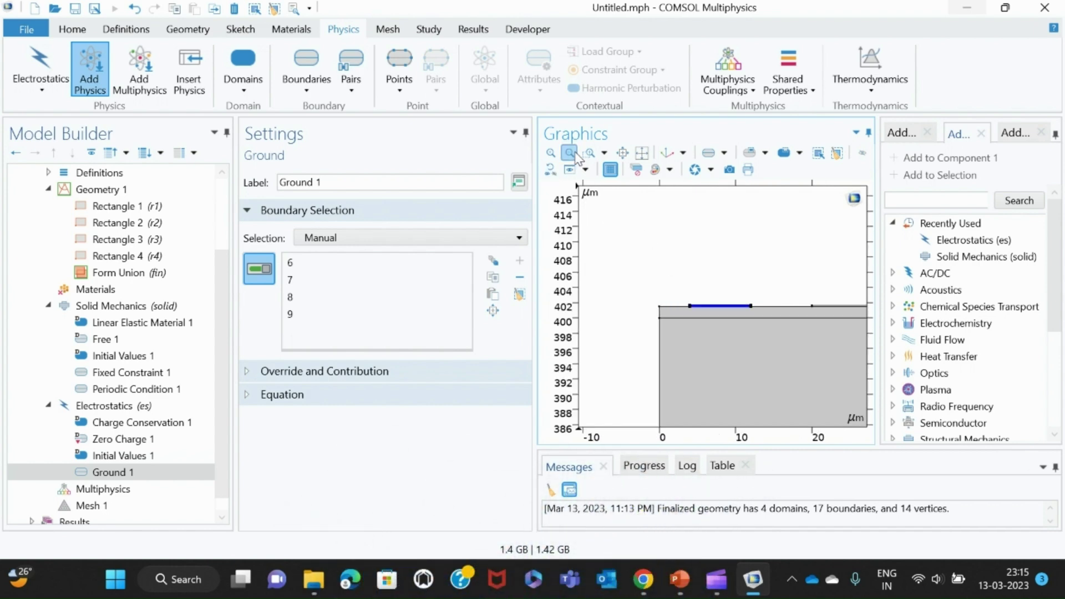
{"action": "left_click", "coordinate": [570, 153]}
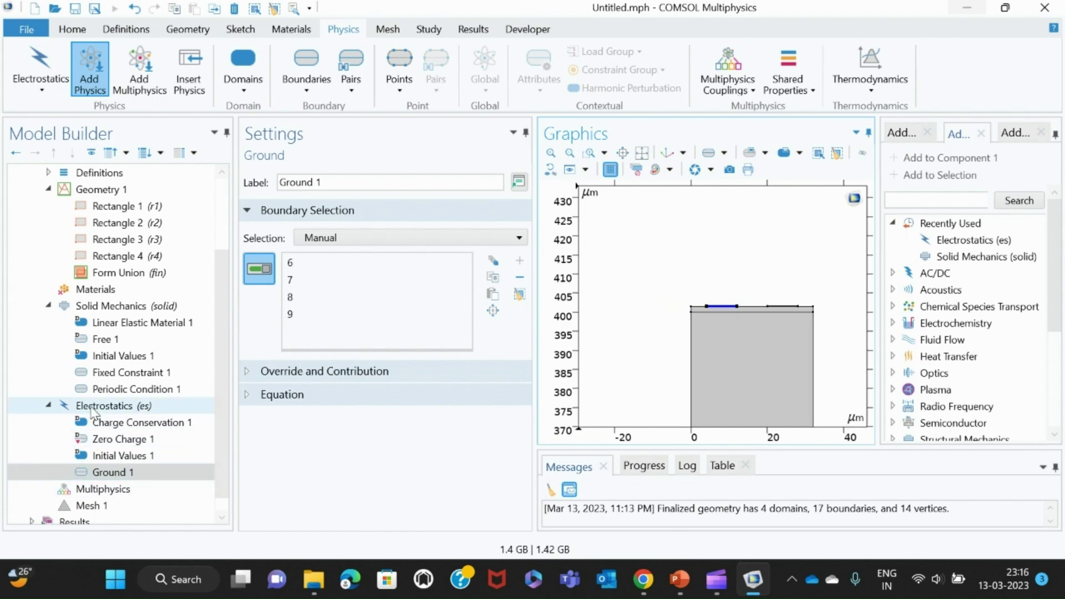
{"action": "right_click", "coordinate": [93, 411]}
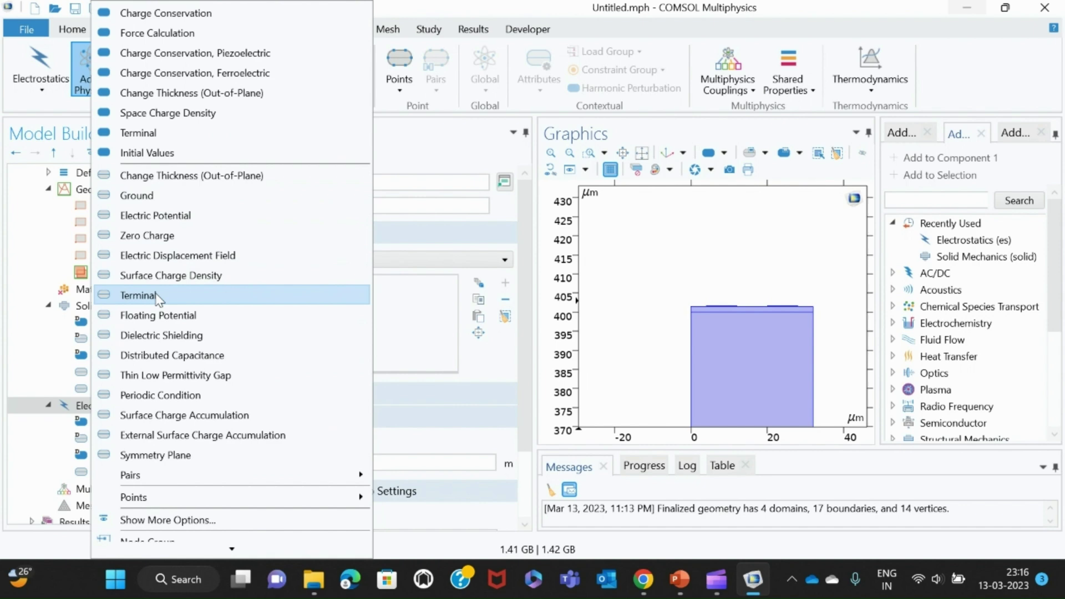
{"action": "key", "text": "Escape"}
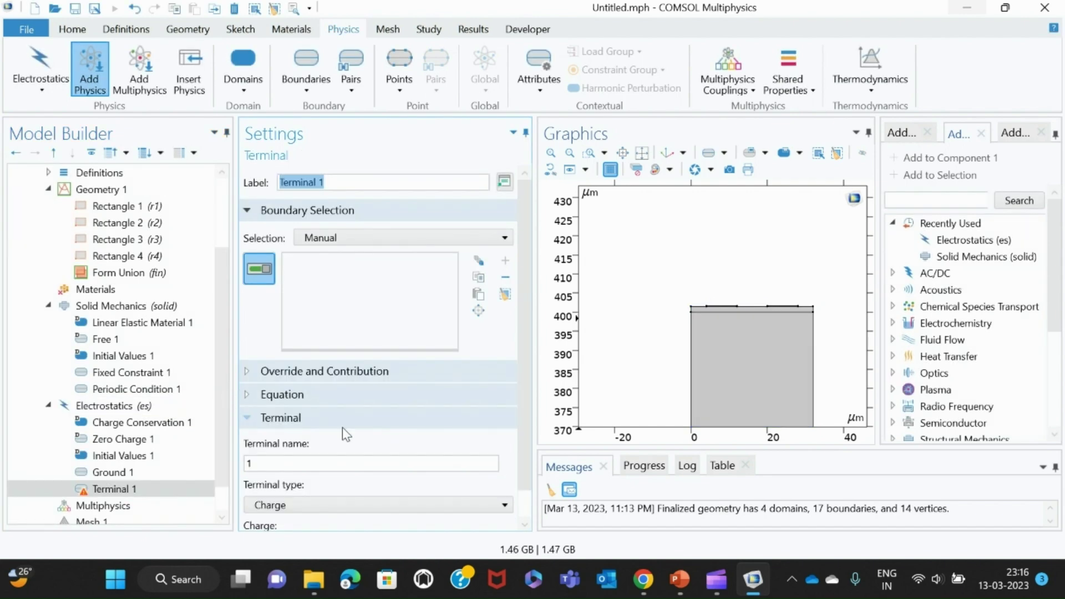
{"action": "scroll", "coordinate": [522, 422], "scroll_direction": "down", "scroll_amount": 2}
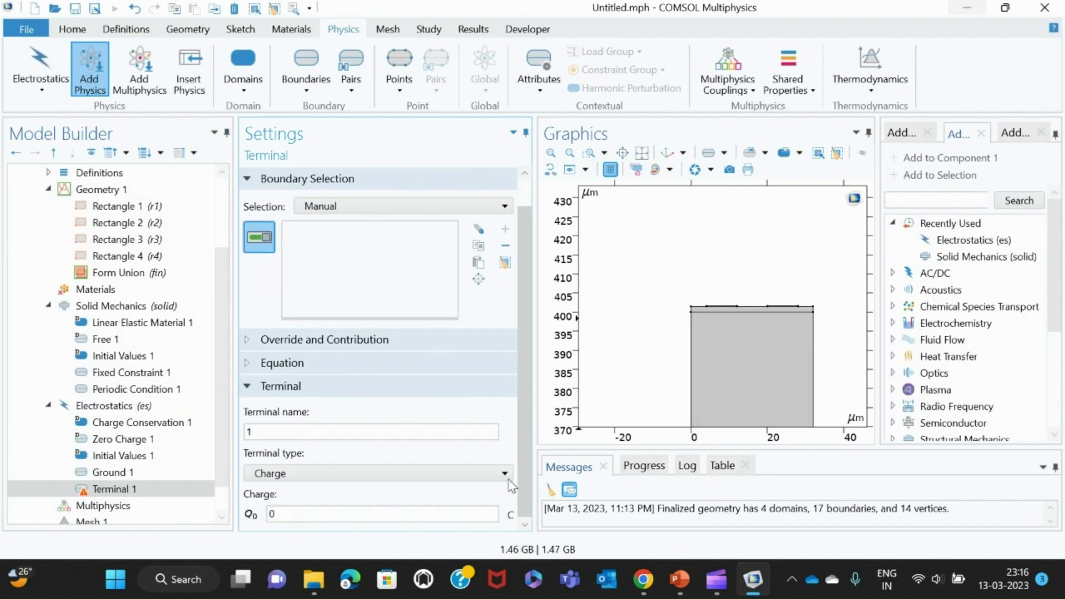
{"action": "left_click", "coordinate": [500, 472]}
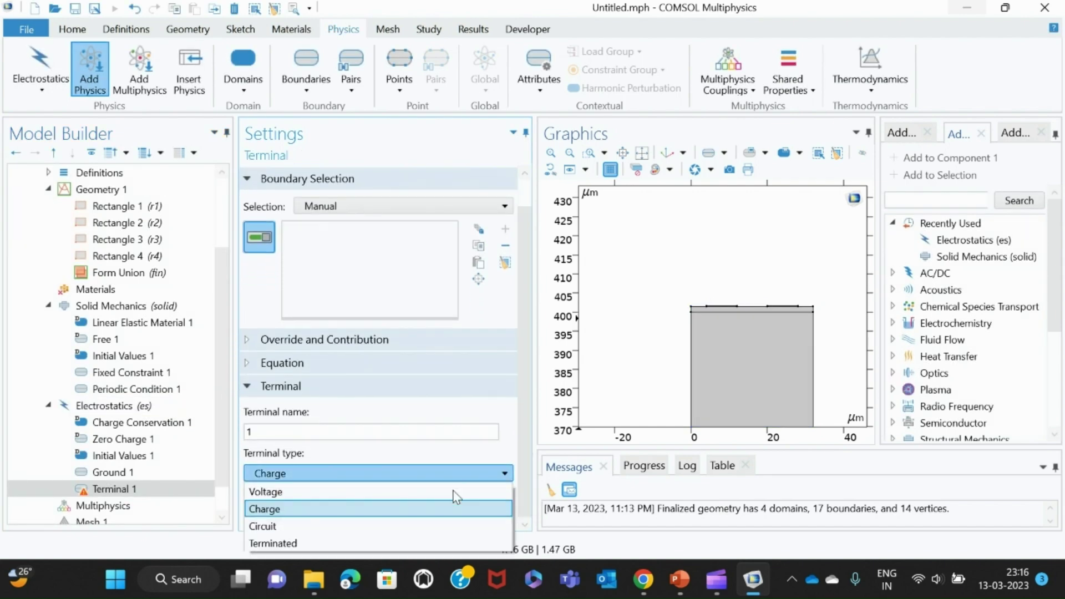
{"action": "left_click", "coordinate": [364, 492]}
{"action": "left_click", "coordinate": [278, 512]}
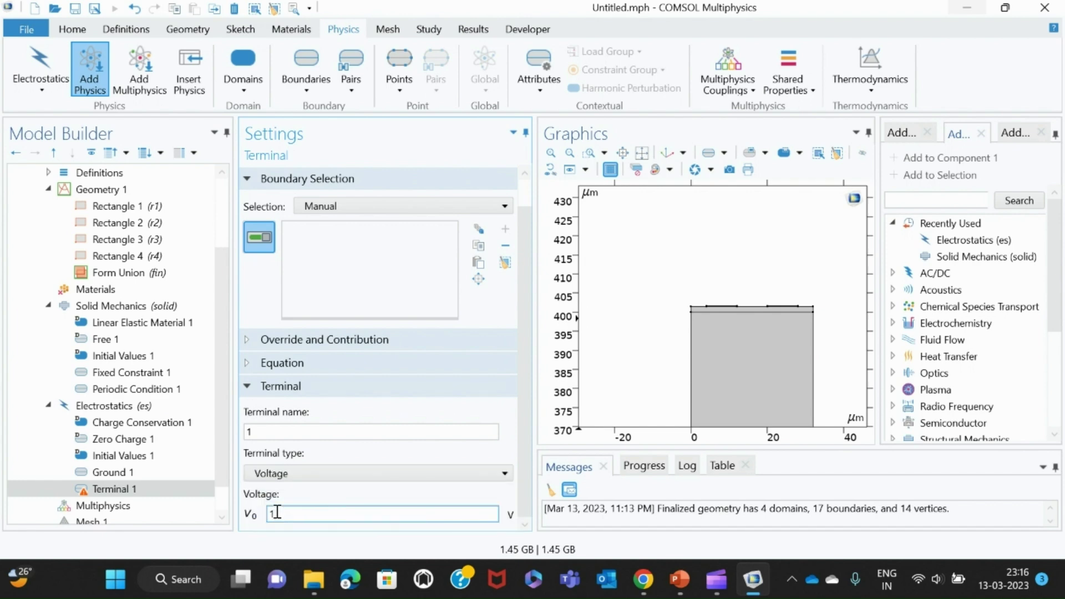
Assign all four edges of the right top strip (boundaries 11–14) to the terminal.
{"action": "left_click", "coordinate": [590, 159]}
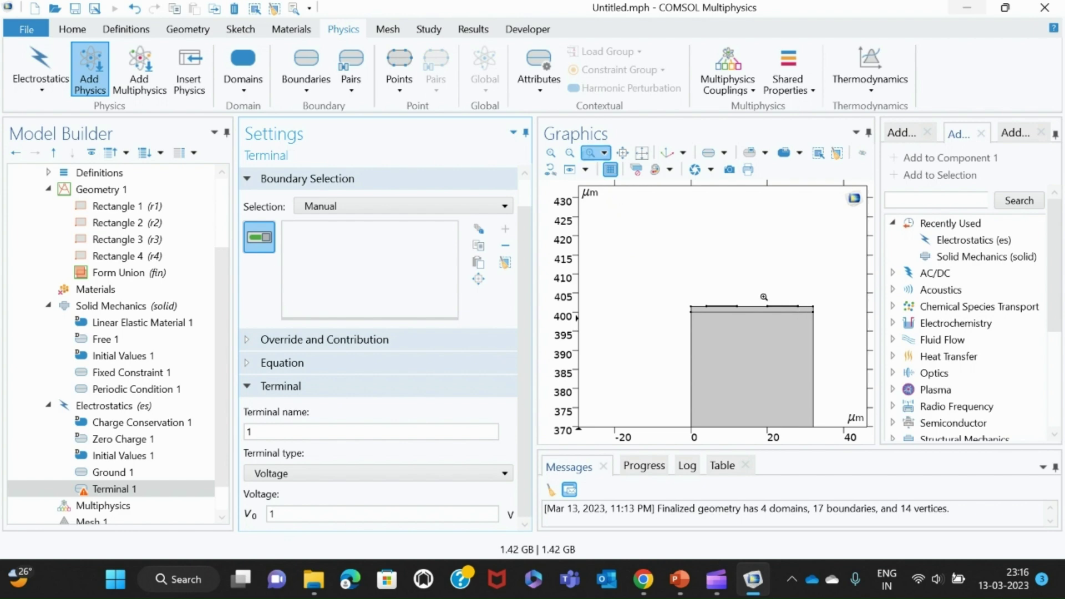
{"action": "left_click_drag", "start_coordinate": [762, 299], "coordinate": [810, 321]}
{"action": "left_click", "coordinate": [590, 152]}
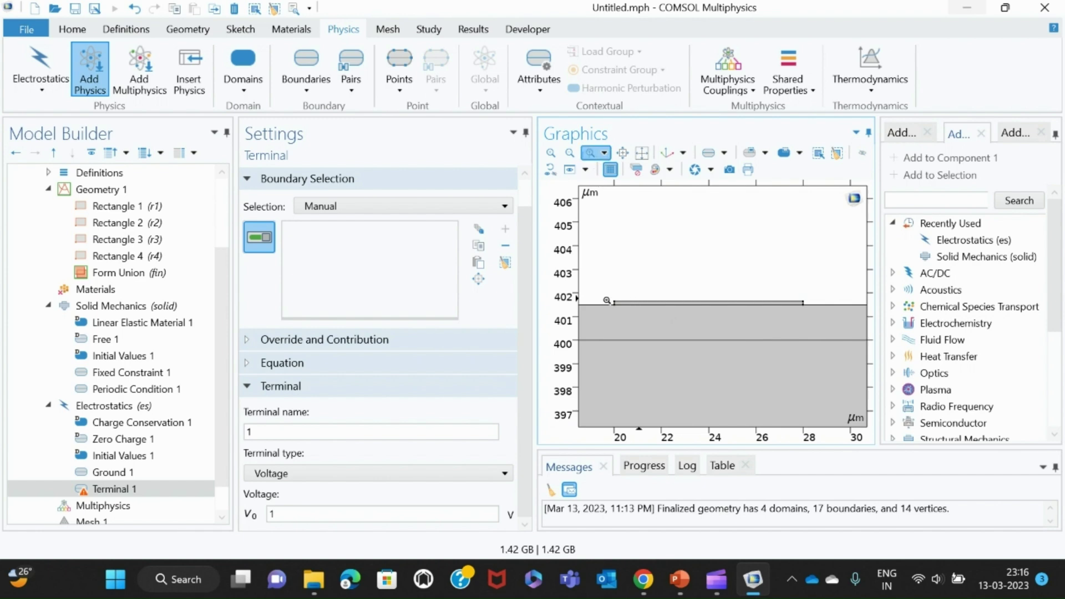
{"action": "left_click_drag", "start_coordinate": [600, 289], "coordinate": [693, 320]}
{"action": "left_click_drag", "start_coordinate": [811, 320], "coordinate": [817, 320]}
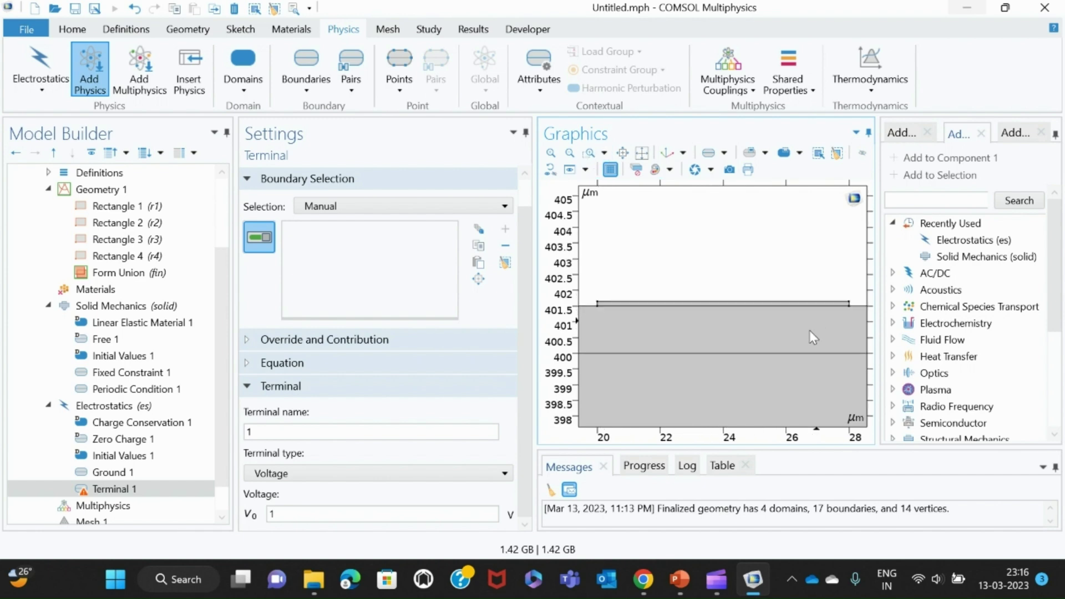
{"action": "left_click", "coordinate": [763, 313]}
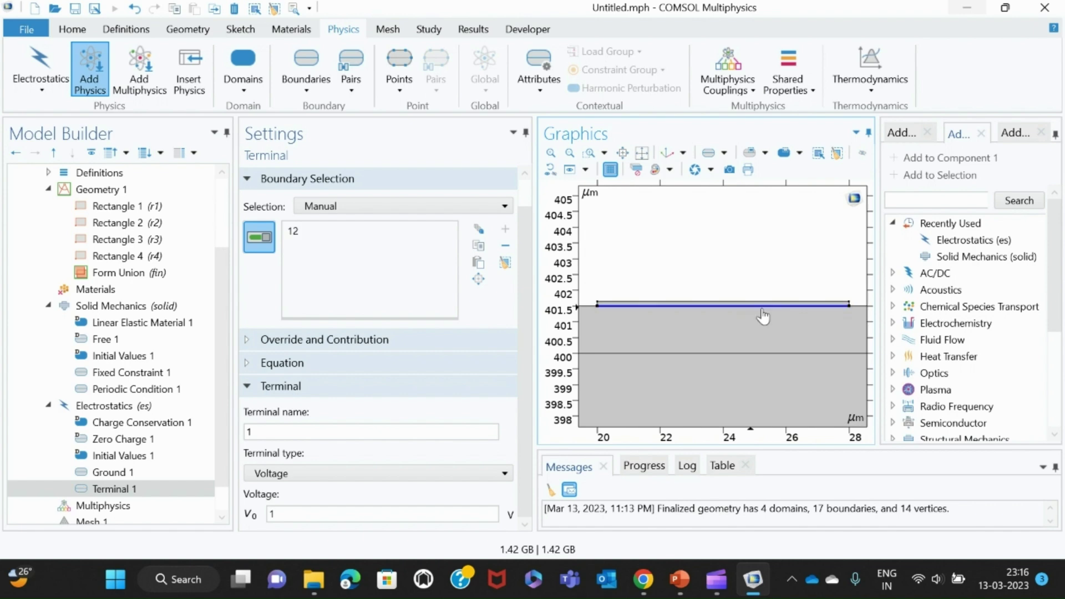
{"action": "left_click", "coordinate": [852, 311]}
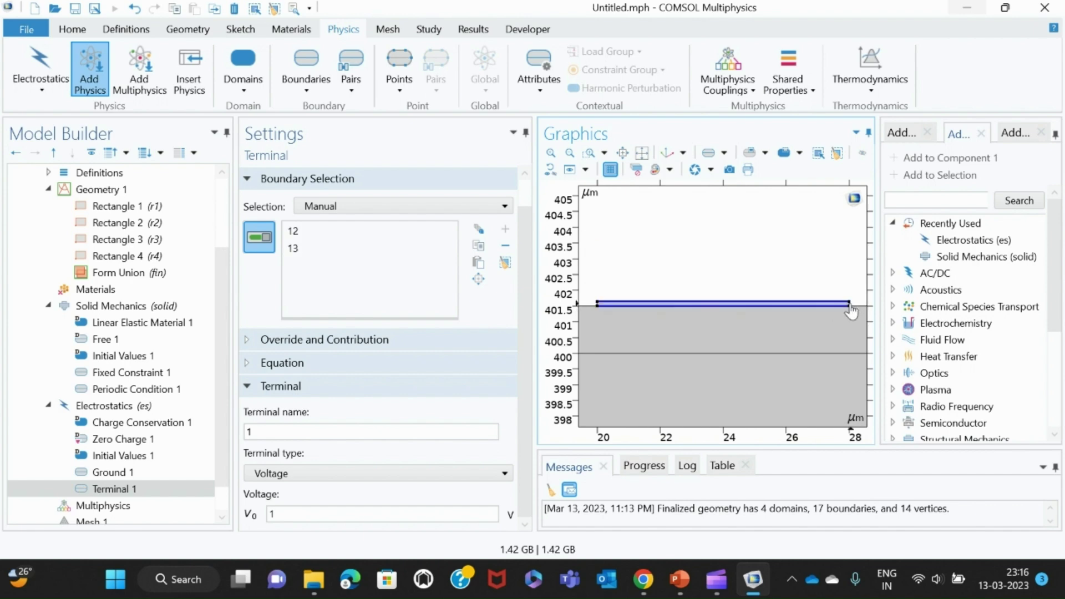
{"action": "left_click", "coordinate": [850, 304]}
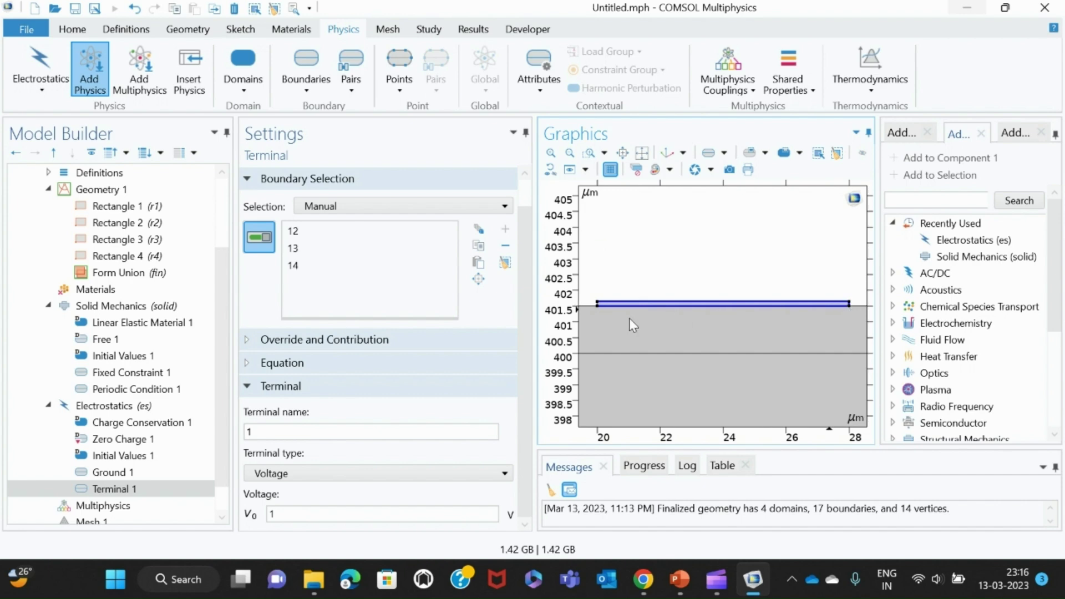
{"action": "left_click", "coordinate": [598, 305]}
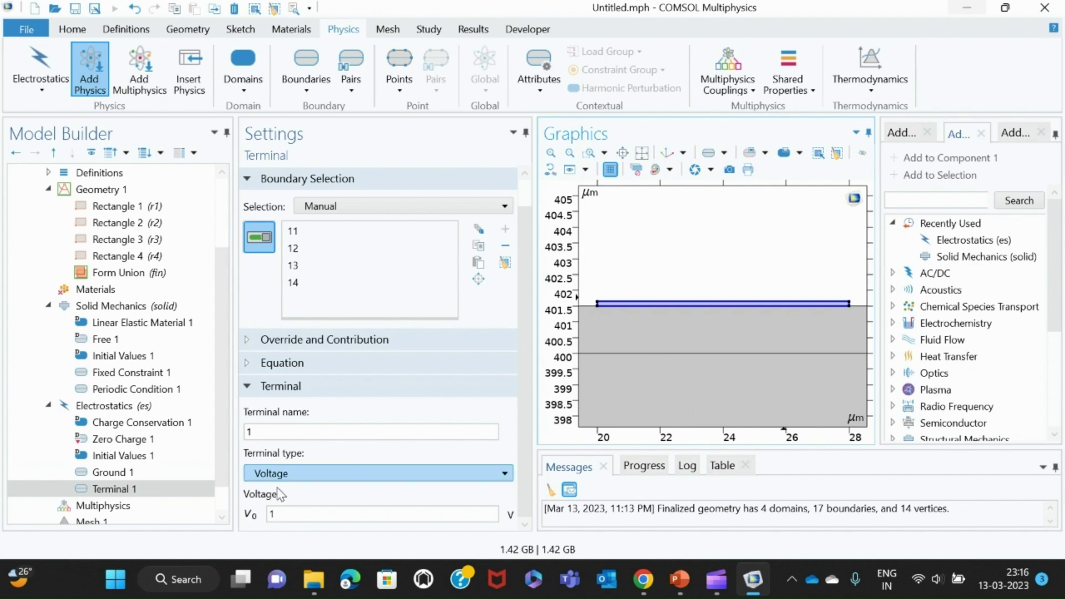
{"action": "left_click_drag", "start_coordinate": [225, 468], "coordinate": [223, 499]}
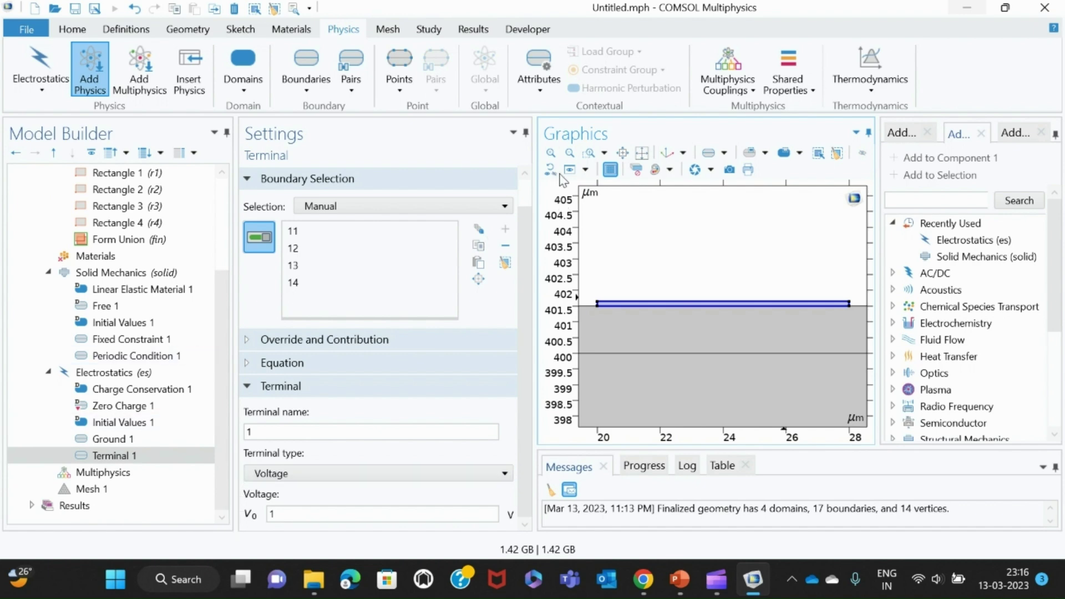
{"action": "left_click", "coordinate": [568, 153]}
{"action": "left_click", "coordinate": [569, 153]}
{"action": "left_click", "coordinate": [569, 153]}
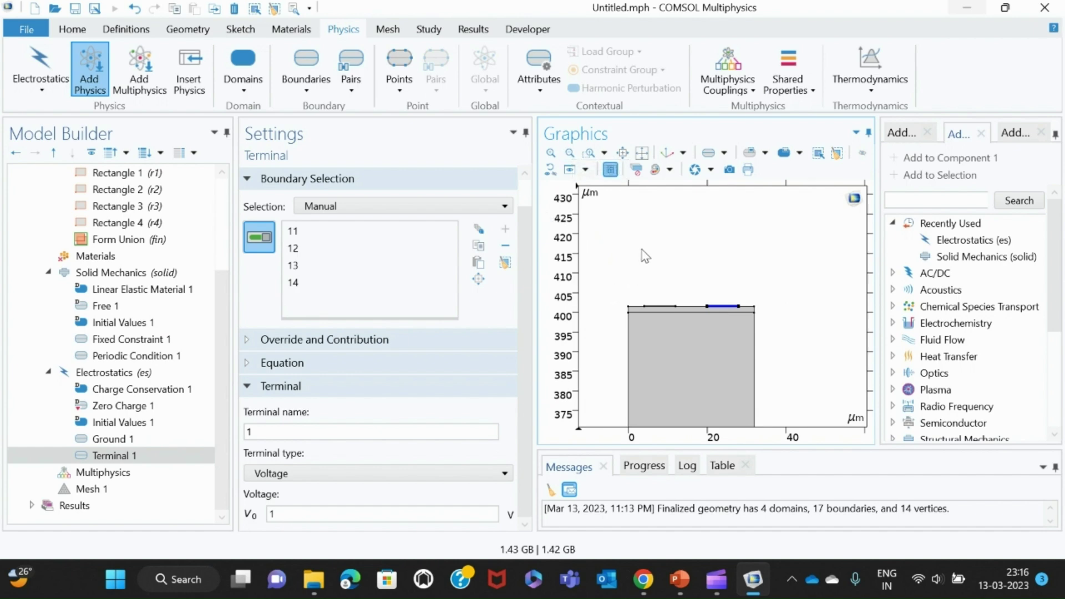
Add Si - Silicon (single-crystal, anisotropic) from the MEMS semiconductors library to the component's materials.
{"action": "left_click_drag", "start_coordinate": [225, 390], "coordinate": [219, 335]}
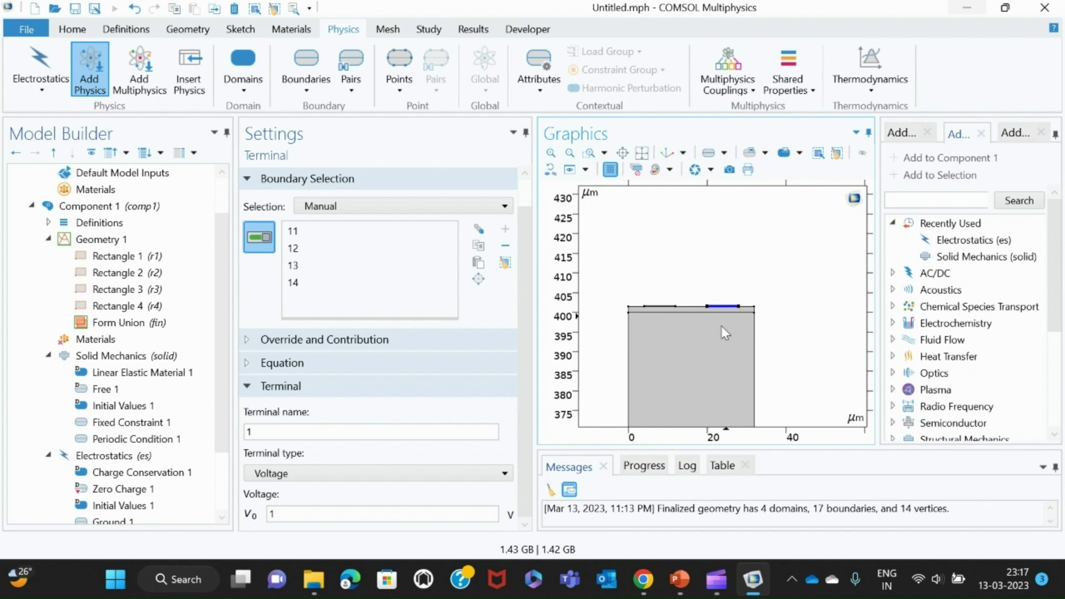
{"action": "right_click", "coordinate": [101, 342]}
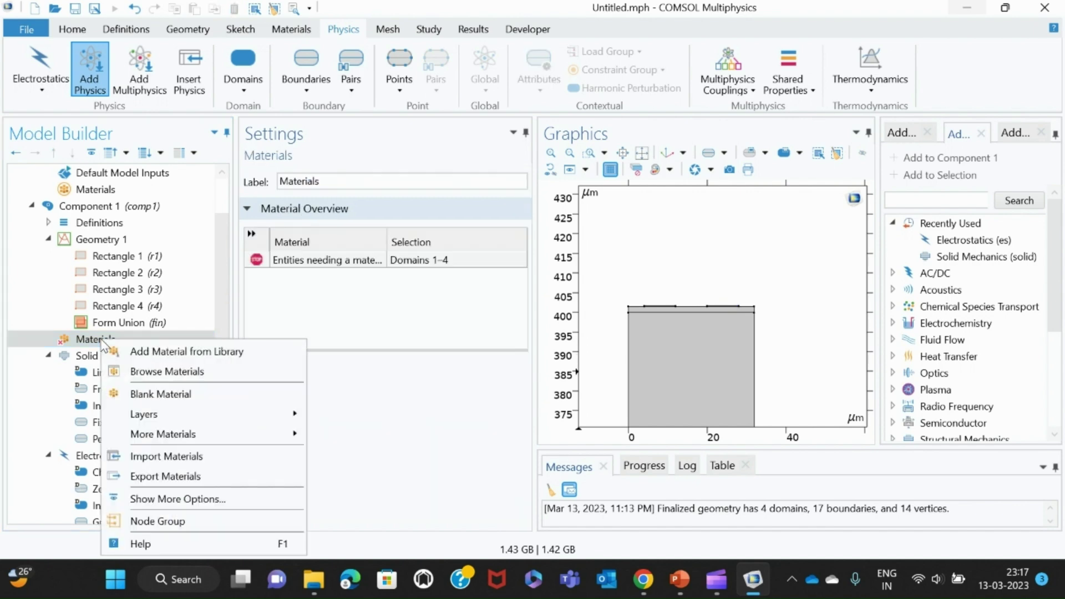
{"action": "left_click", "coordinate": [174, 353]}
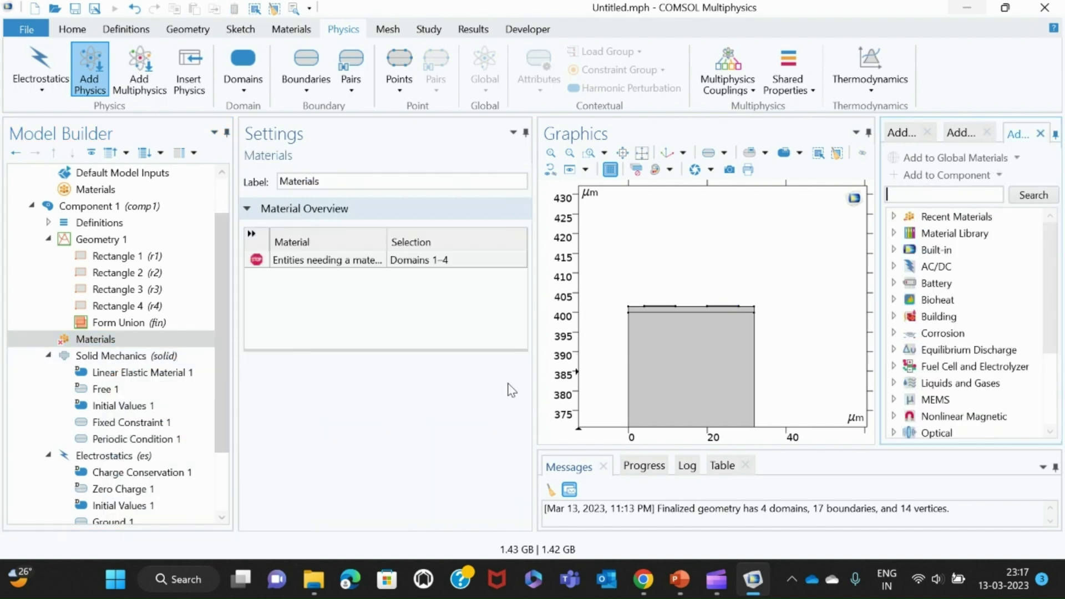
{"action": "left_click_drag", "start_coordinate": [1057, 291], "coordinate": [1058, 350]}
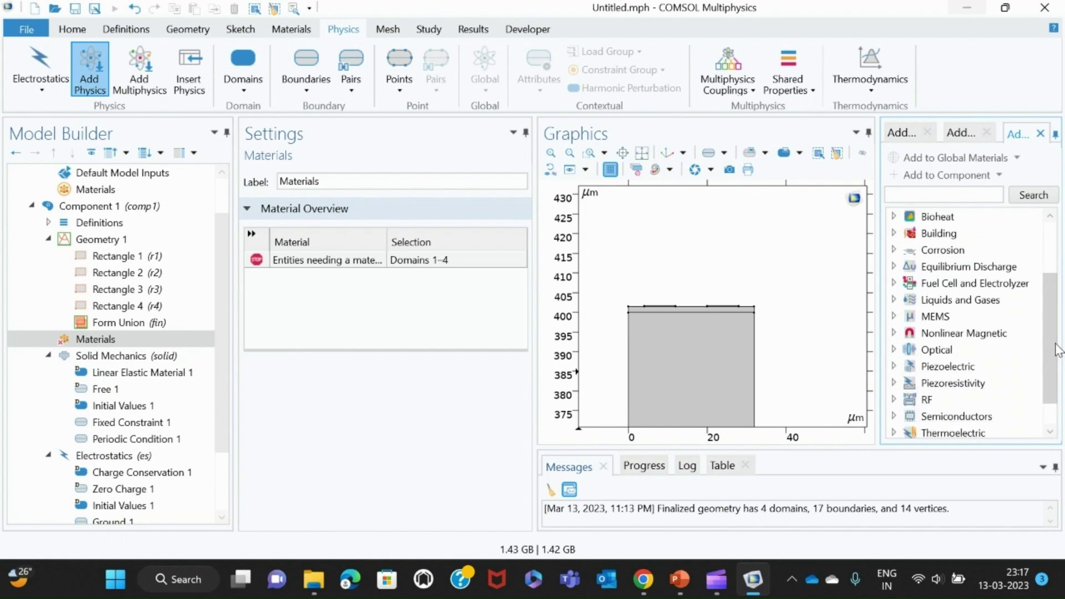
{"action": "left_click", "coordinate": [893, 316]}
{"action": "left_click", "coordinate": [911, 349]}
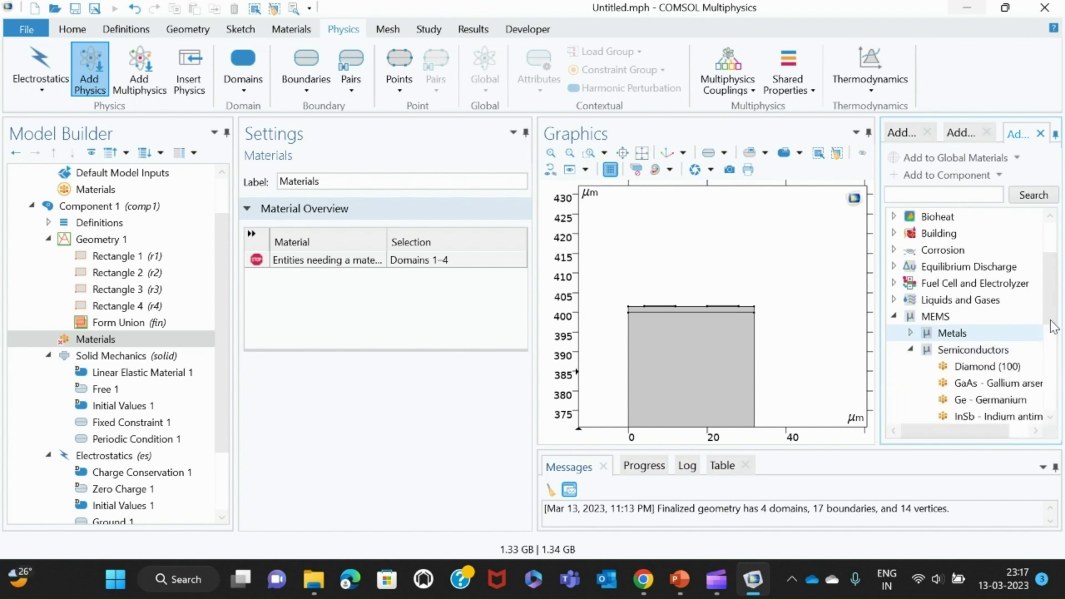
{"action": "left_click_drag", "start_coordinate": [1058, 333], "coordinate": [1057, 357]}
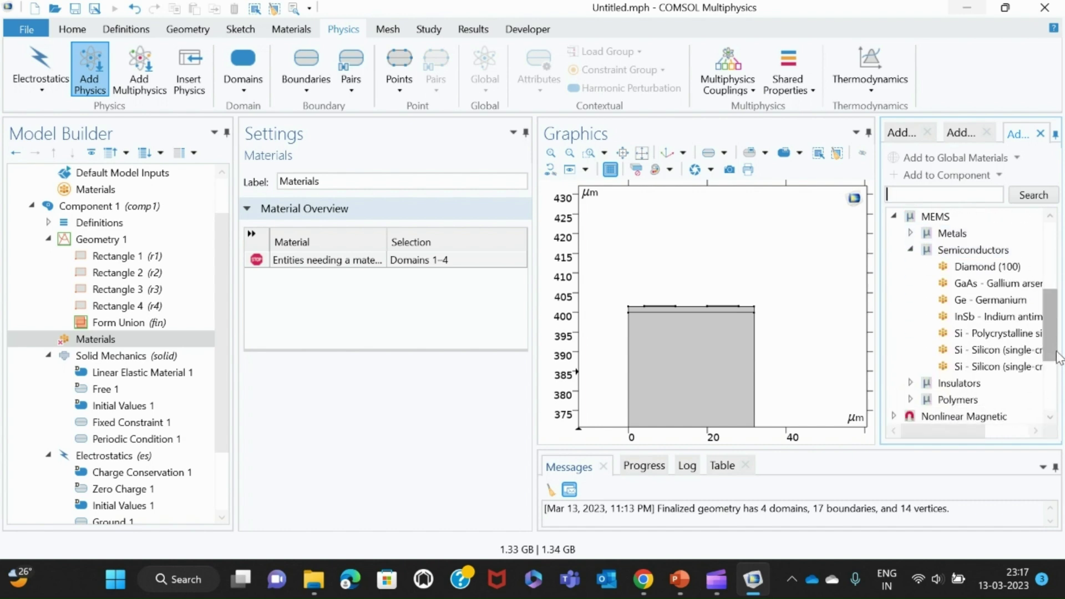
{"action": "left_click", "coordinate": [993, 369]}
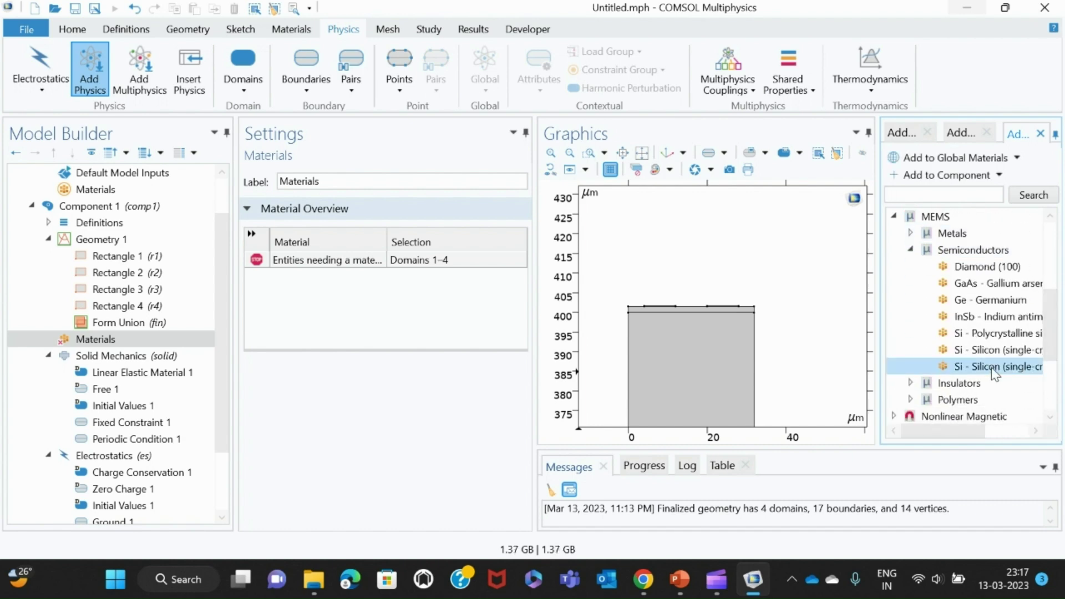
{"action": "double_click", "coordinate": [993, 369]}
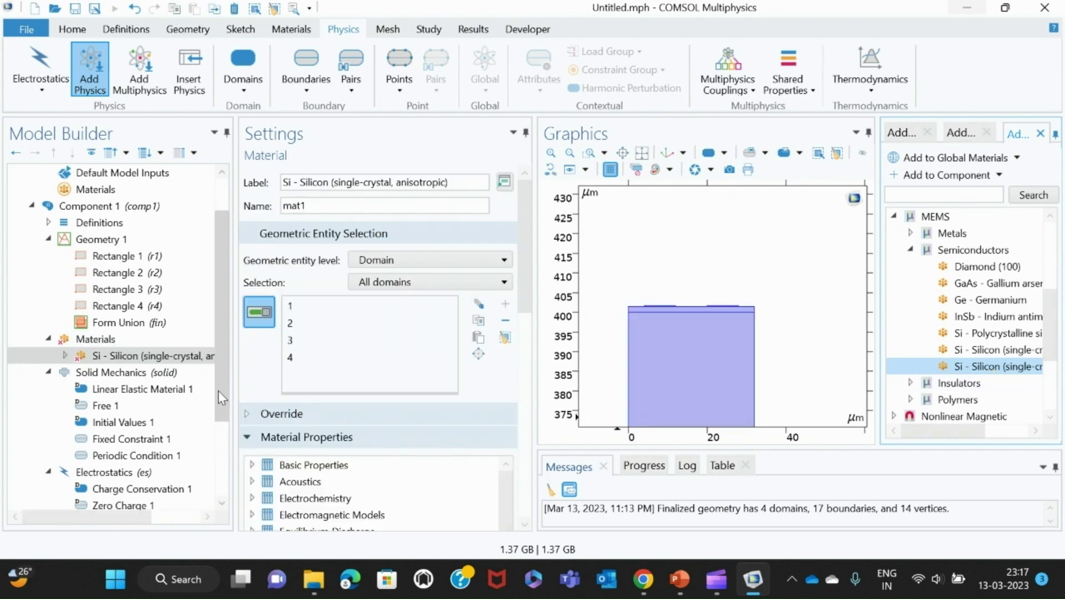
Add Zinc Oxide from the Piezoelectric material library to the component's materials.
{"action": "right_click", "coordinate": [106, 341]}
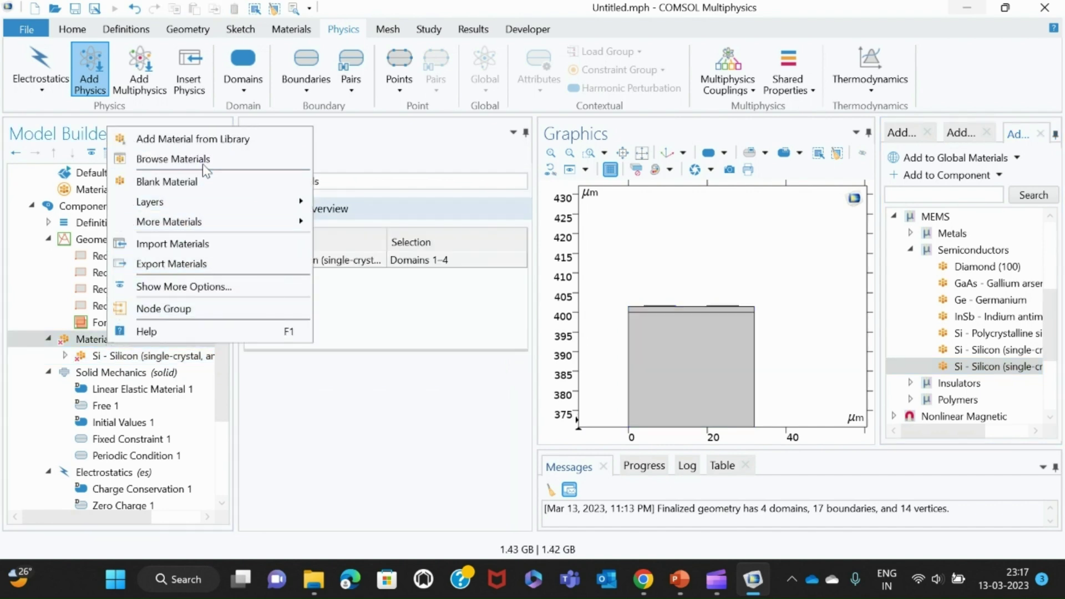
{"action": "left_click", "coordinate": [205, 140]}
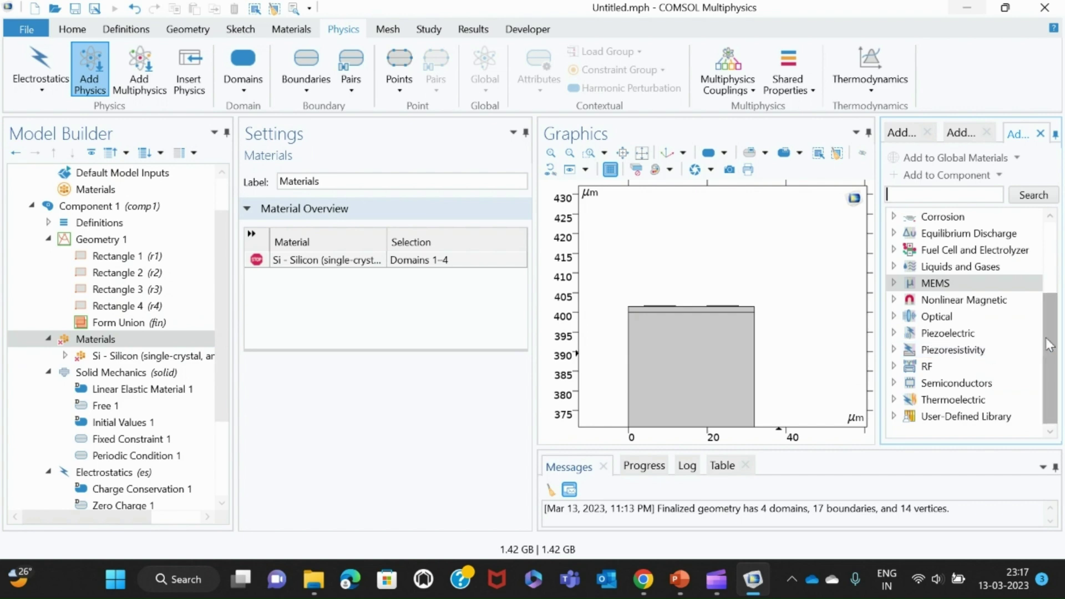
{"action": "left_click", "coordinate": [894, 333]}
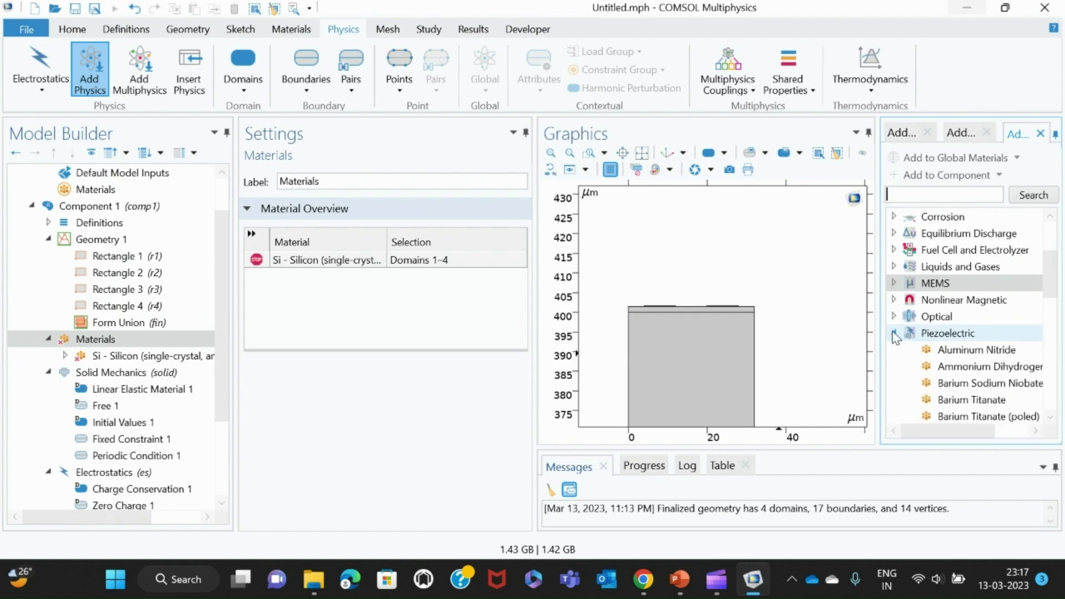
{"action": "left_click_drag", "start_coordinate": [1049, 285], "coordinate": [1048, 387]}
{"action": "left_click", "coordinate": [961, 371]}
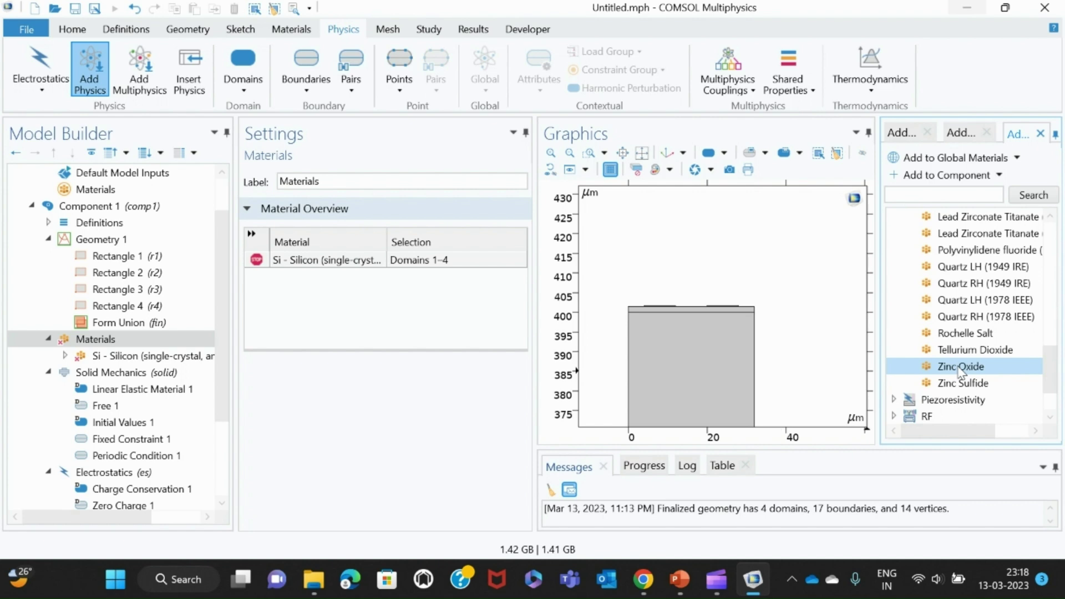
{"action": "double_click", "coordinate": [961, 370]}
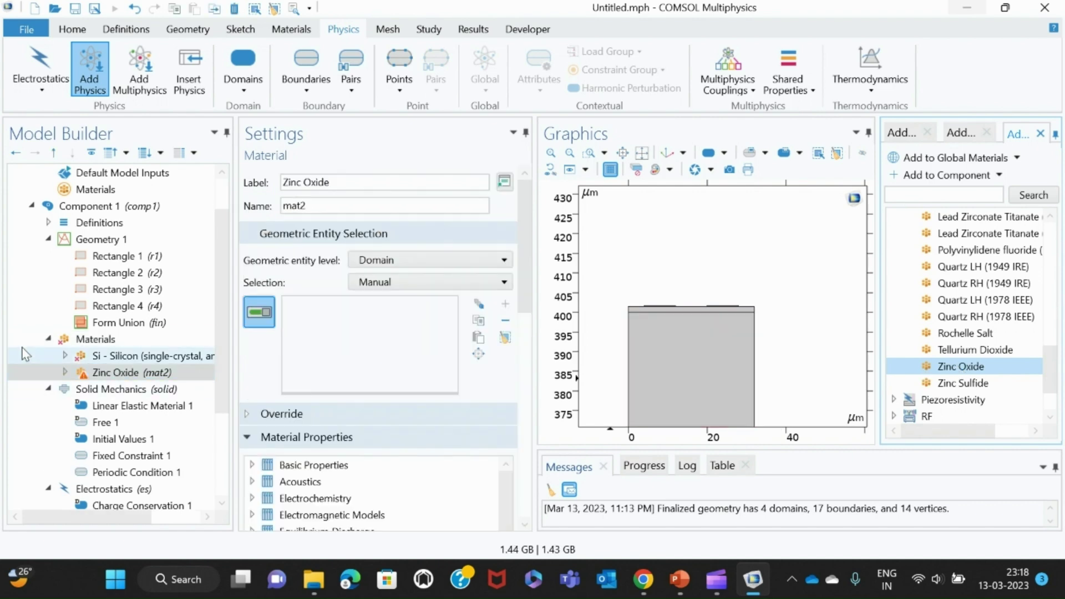
Add Al - Aluminum from the MEMS metals library to the component's materials.
{"action": "left_click", "coordinate": [89, 339]}
{"action": "right_click", "coordinate": [90, 339]}
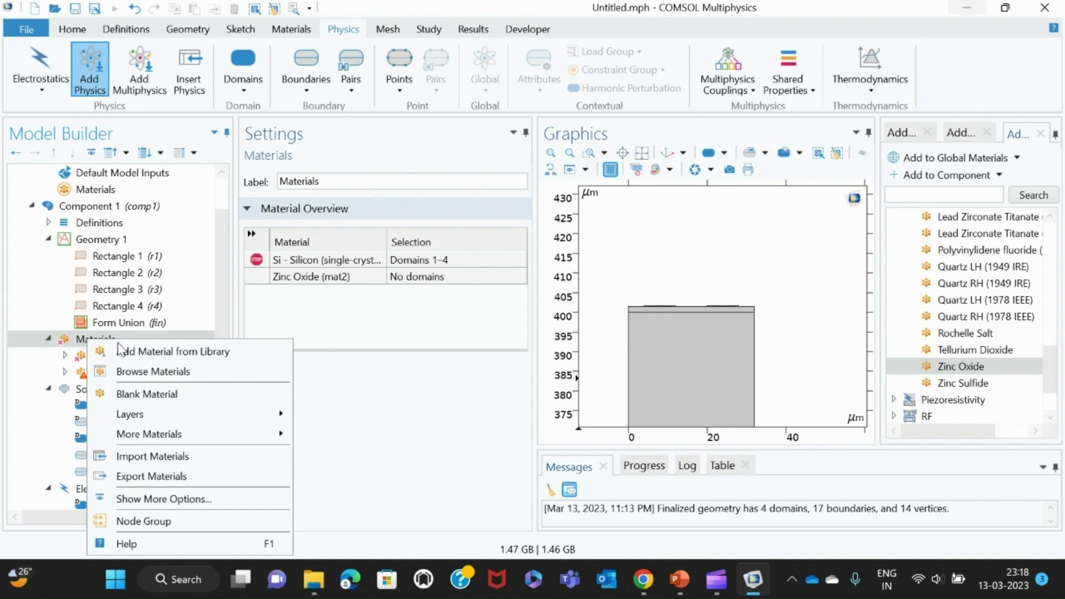
{"action": "left_click", "coordinate": [185, 351]}
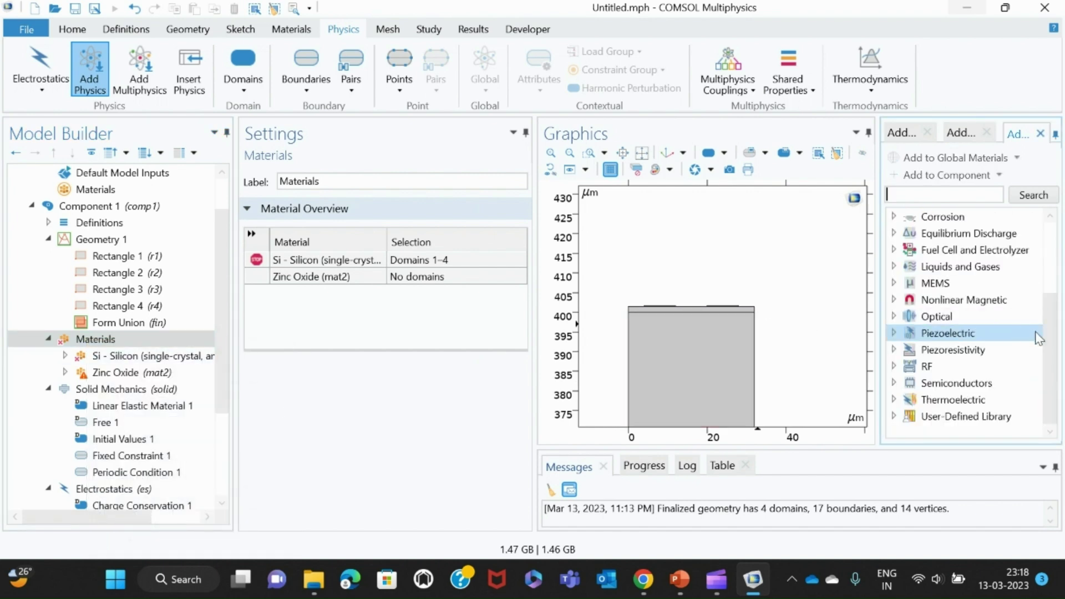
{"action": "left_click_drag", "start_coordinate": [1052, 335], "coordinate": [1053, 308]}
{"action": "left_click", "coordinate": [894, 350]}
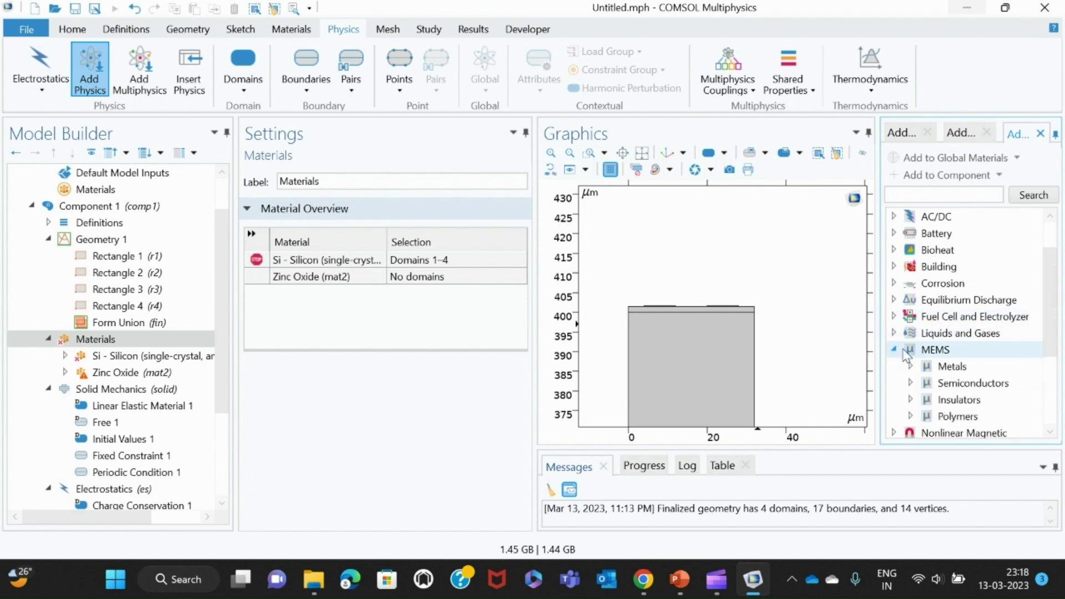
{"action": "left_click", "coordinate": [950, 367]}
{"action": "left_click", "coordinate": [911, 366]}
{"action": "left_click", "coordinate": [972, 384]}
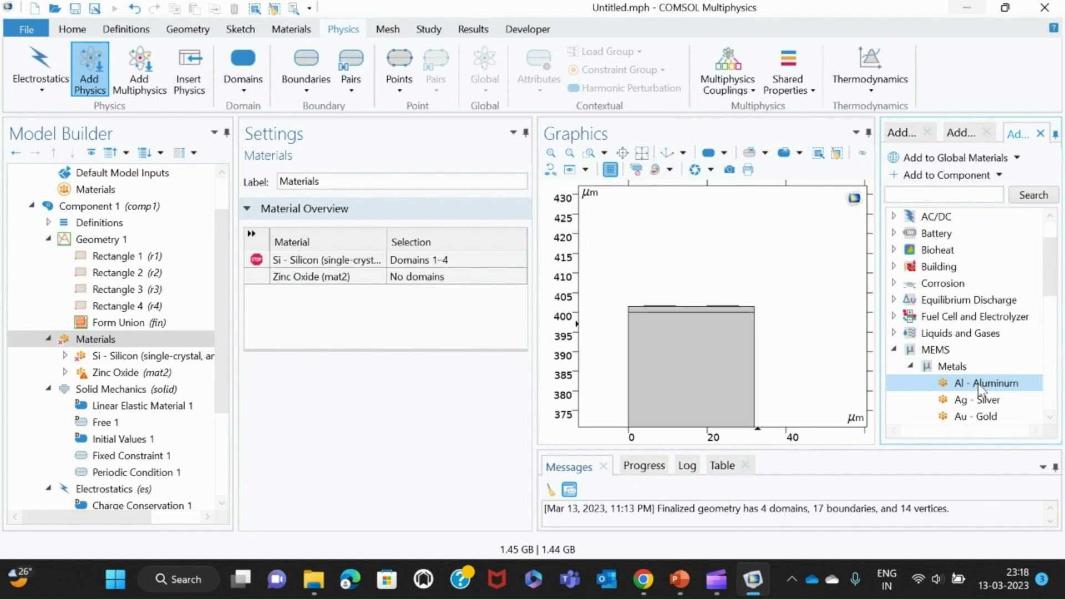
{"action": "double_click", "coordinate": [977, 384]}
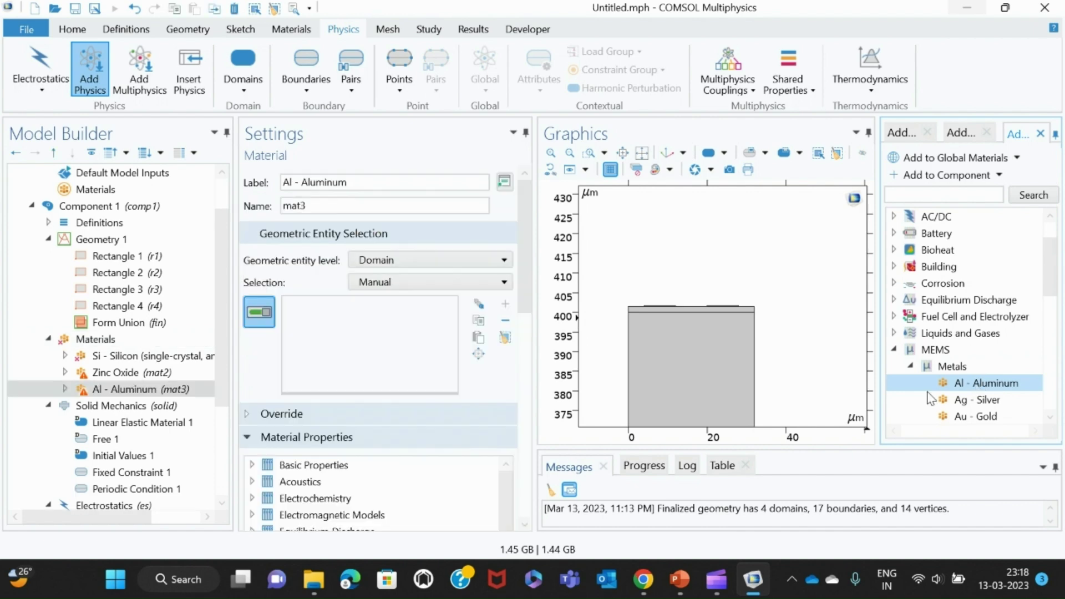
Assign the Zinc Oxide material to the thin layer on top of the base (domain 2).
{"action": "left_click", "coordinate": [149, 356]}
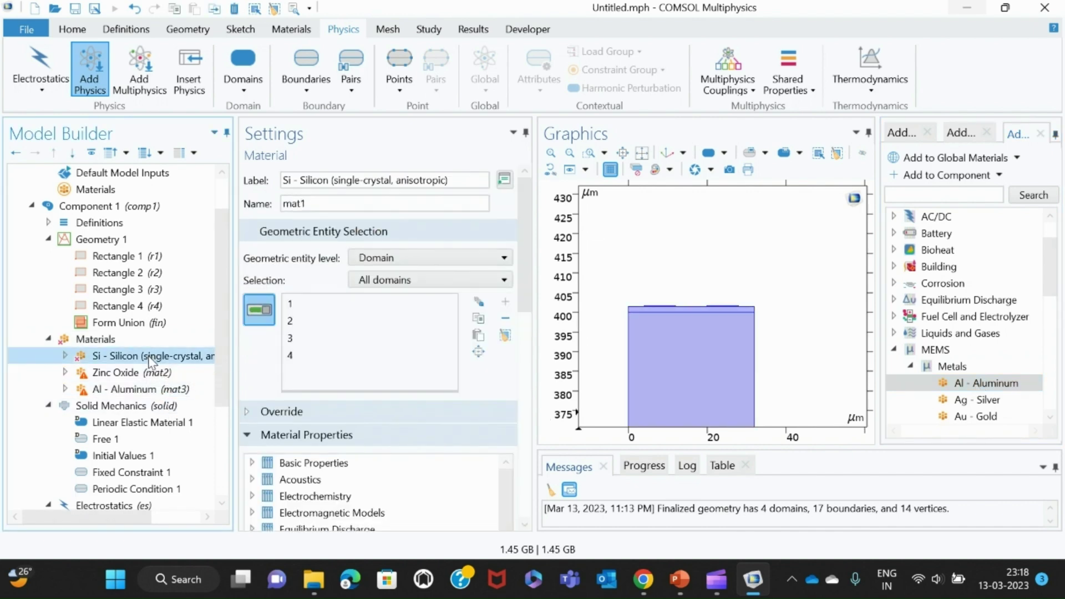
{"action": "left_click", "coordinate": [136, 373]}
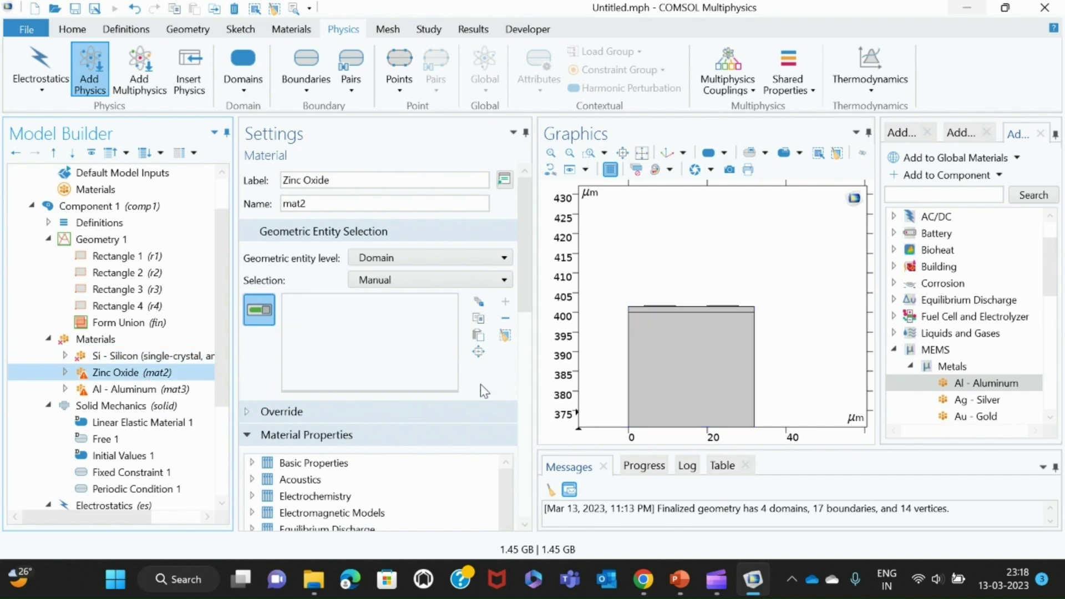
{"action": "left_click", "coordinate": [690, 309]}
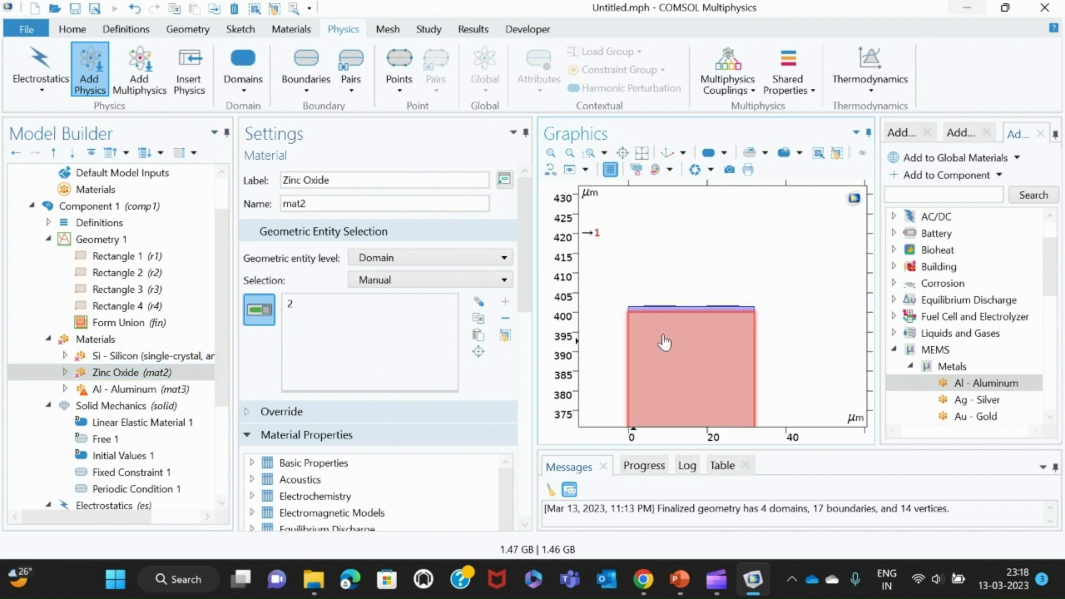
Assign the Al - Aluminum material to both top strips (domains 3 and 4) and review the domain selections of the materials.
{"action": "left_click", "coordinate": [140, 390]}
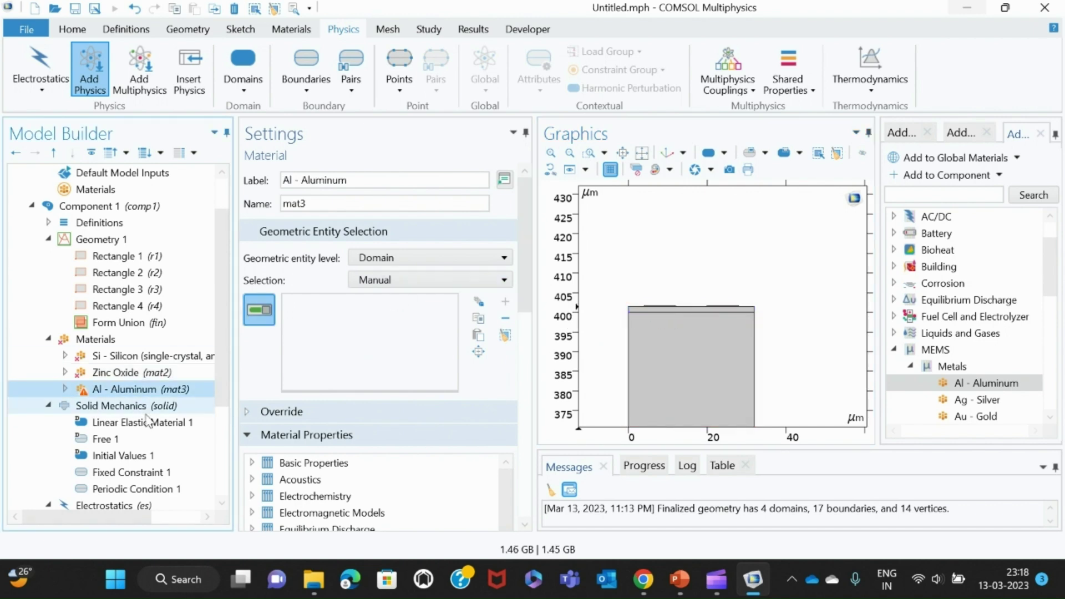
{"action": "left_click", "coordinate": [590, 155]}
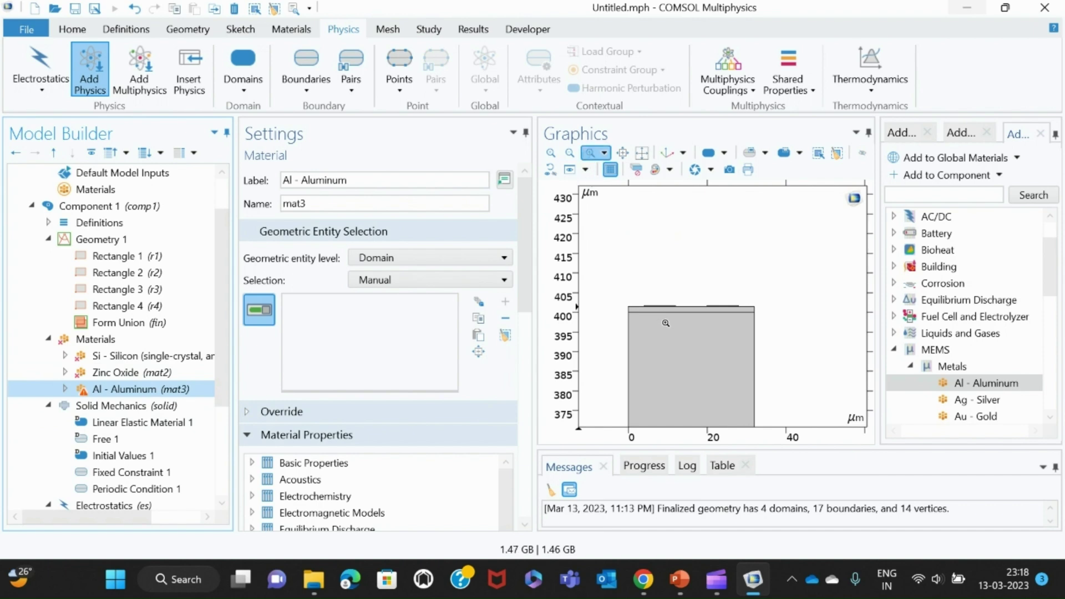
{"action": "left_click_drag", "start_coordinate": [638, 296], "coordinate": [757, 321]}
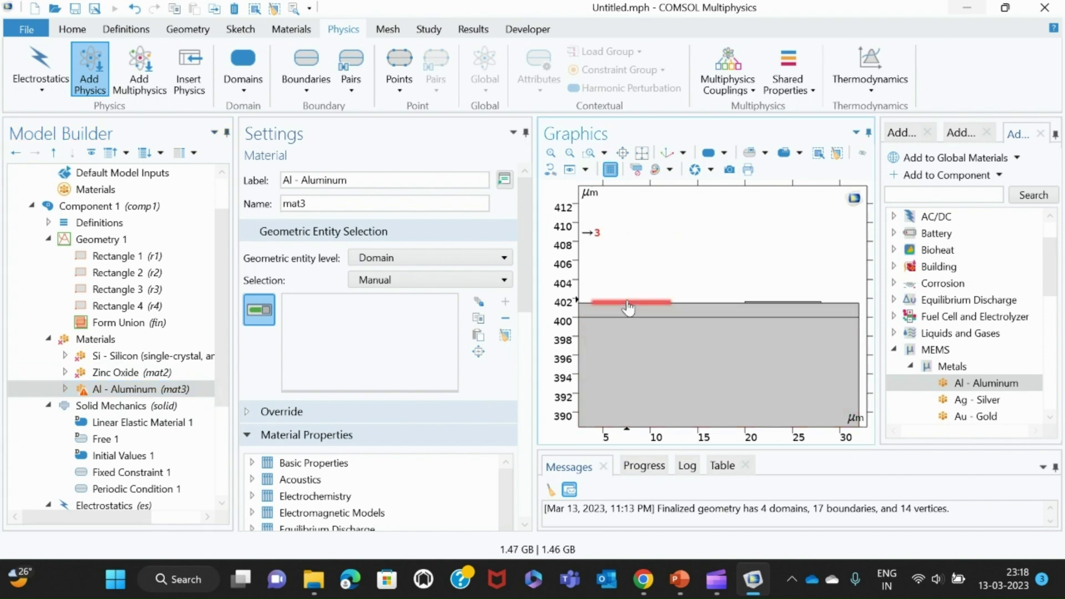
{"action": "left_click", "coordinate": [629, 305]}
{"action": "left_click", "coordinate": [787, 304]}
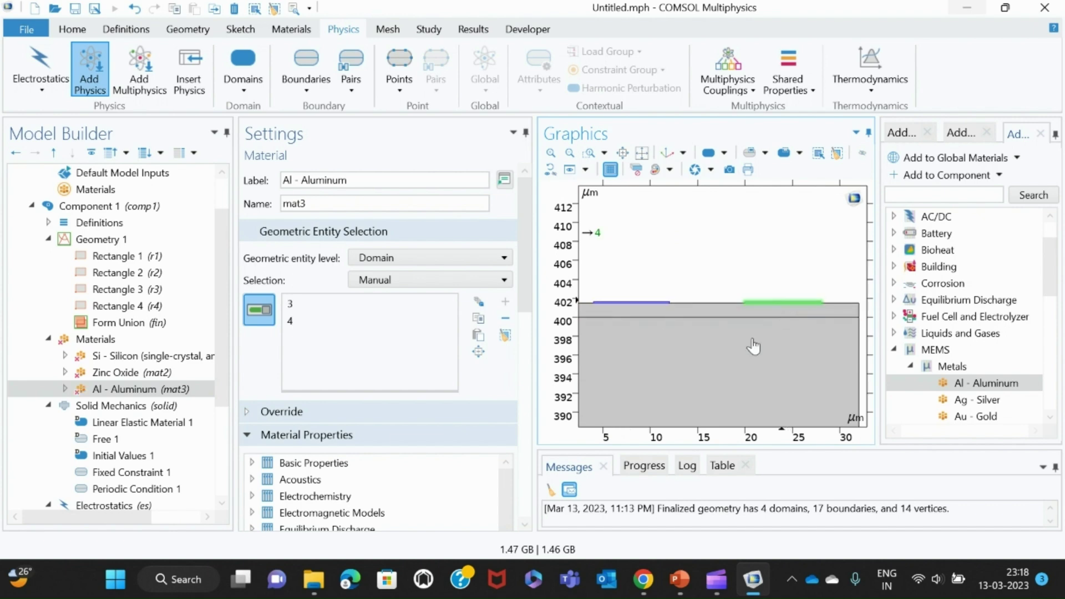
{"action": "left_click", "coordinate": [129, 360]}
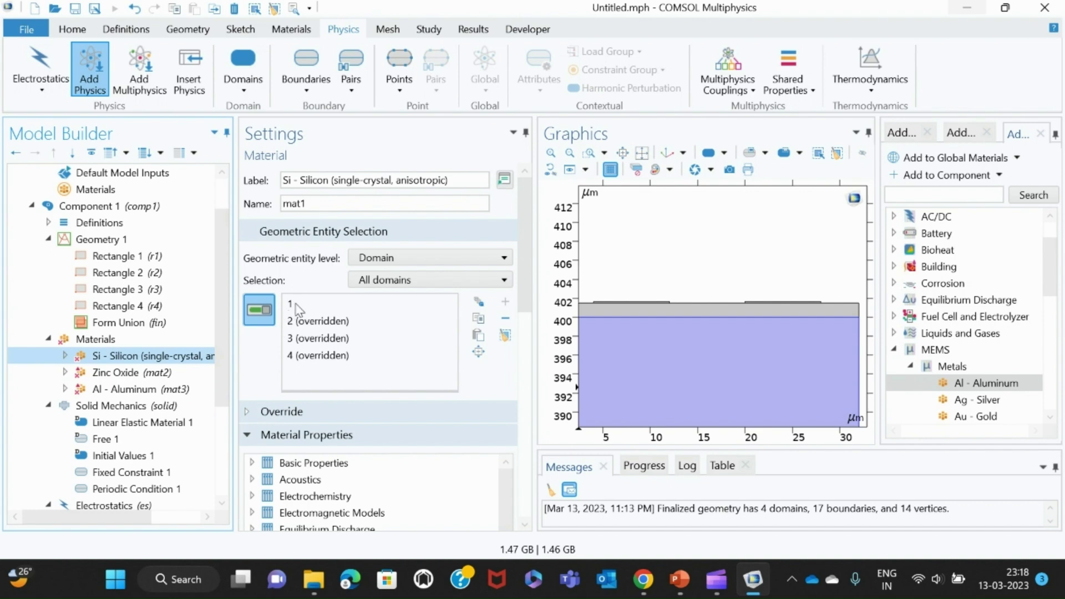
{"action": "left_click", "coordinate": [133, 372]}
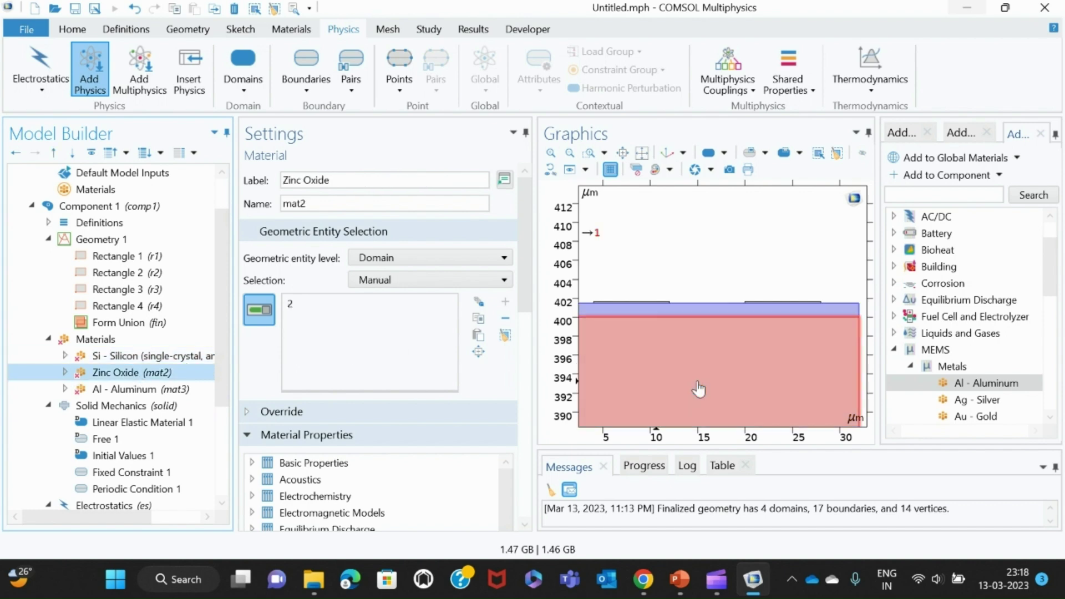
{"action": "key", "text": "Down"}
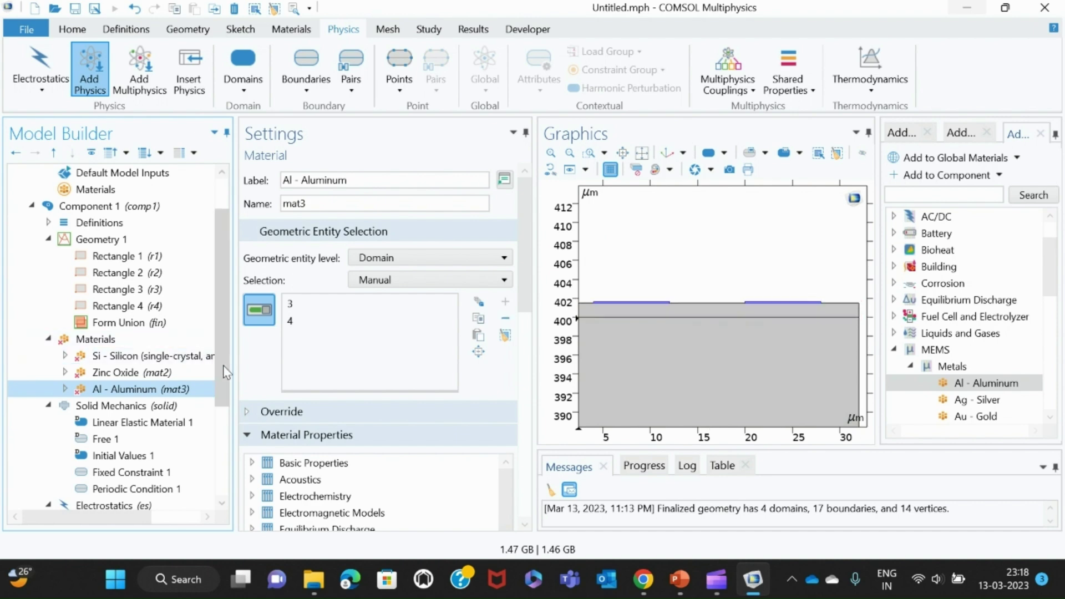
Add a Piezoelectric Material model to Solid Mechanics and assign it to the thin layer on the base (domain 2).
{"action": "scroll", "coordinate": [226, 372], "scroll_direction": "down", "scroll_amount": 1}
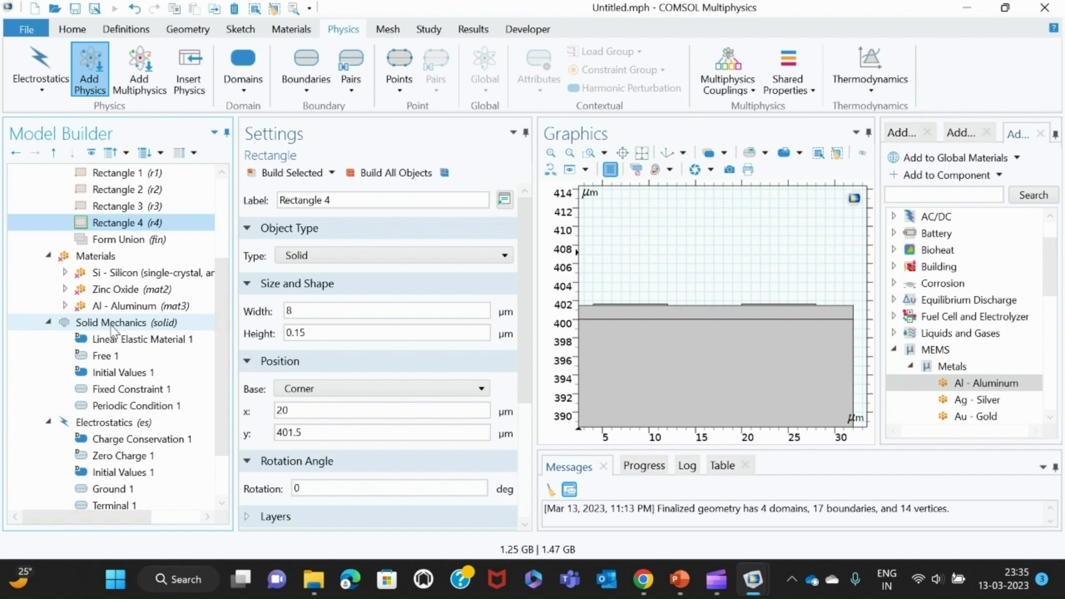
{"action": "left_click", "coordinate": [112, 326]}
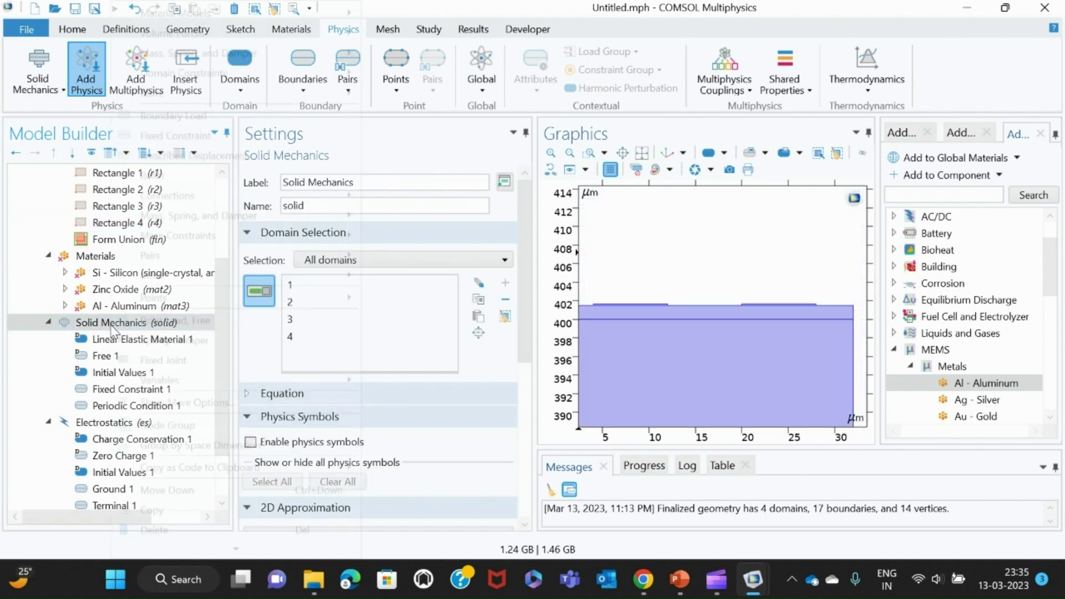
{"action": "right_click", "coordinate": [112, 326]}
{"action": "mouse_move", "coordinate": [172, 298]}
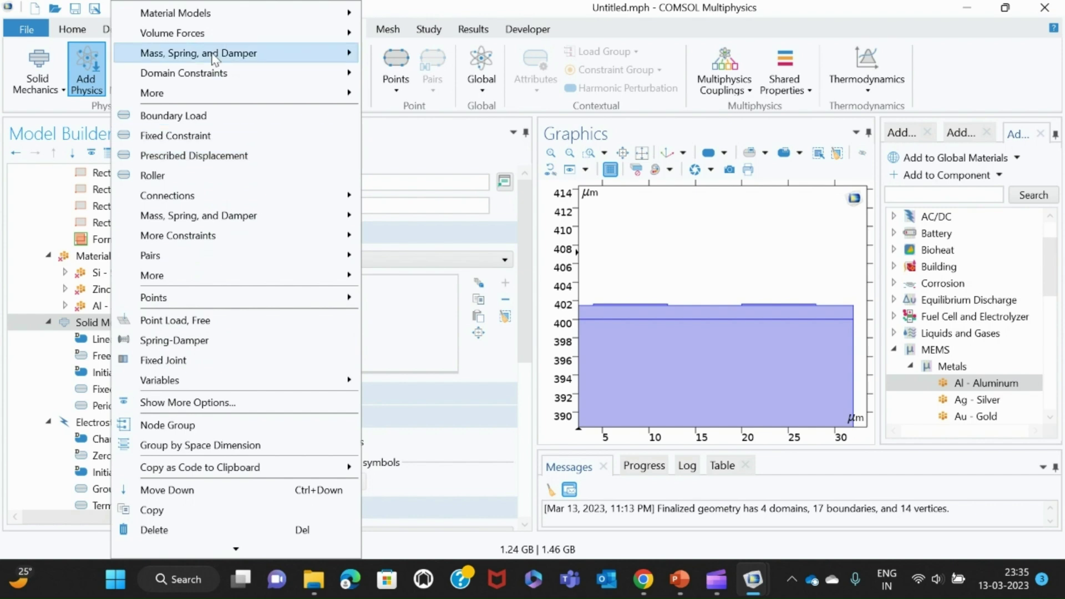
{"action": "mouse_move", "coordinate": [293, 18]}
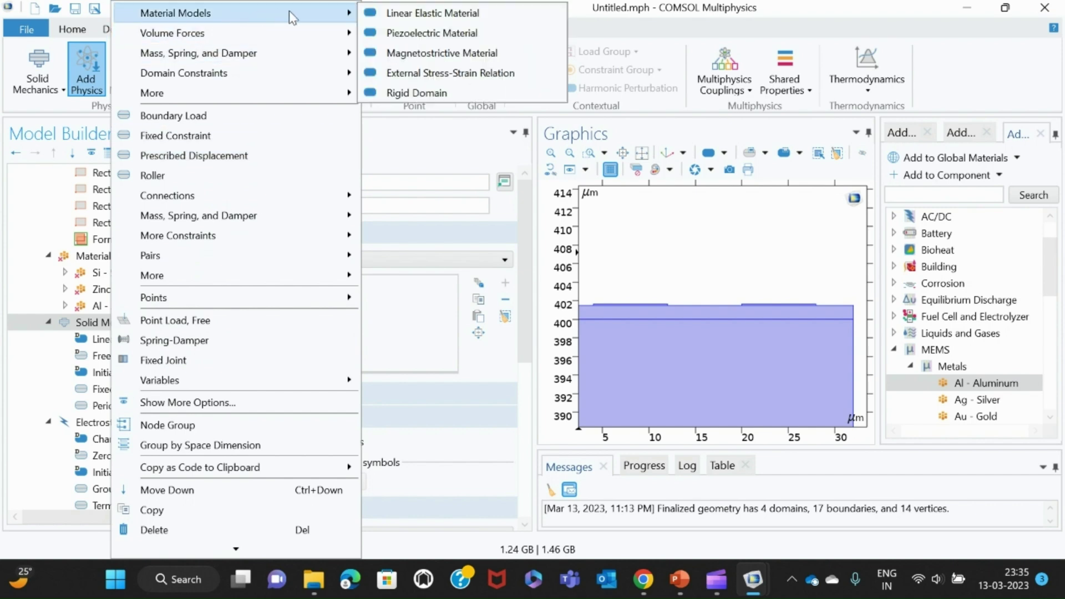
{"action": "left_click", "coordinate": [444, 34]}
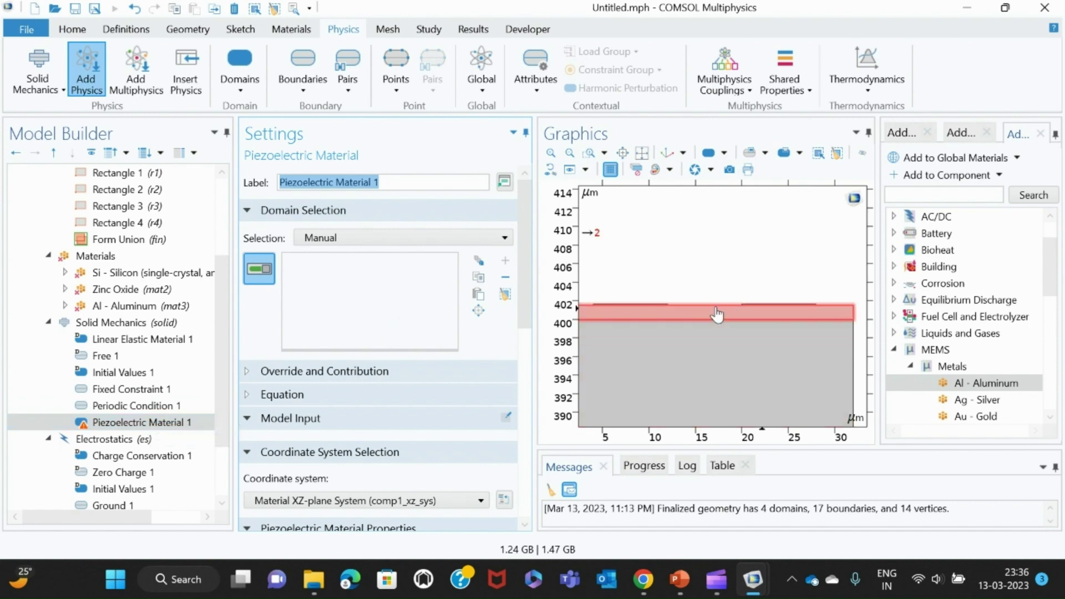
{"action": "left_click", "coordinate": [695, 312]}
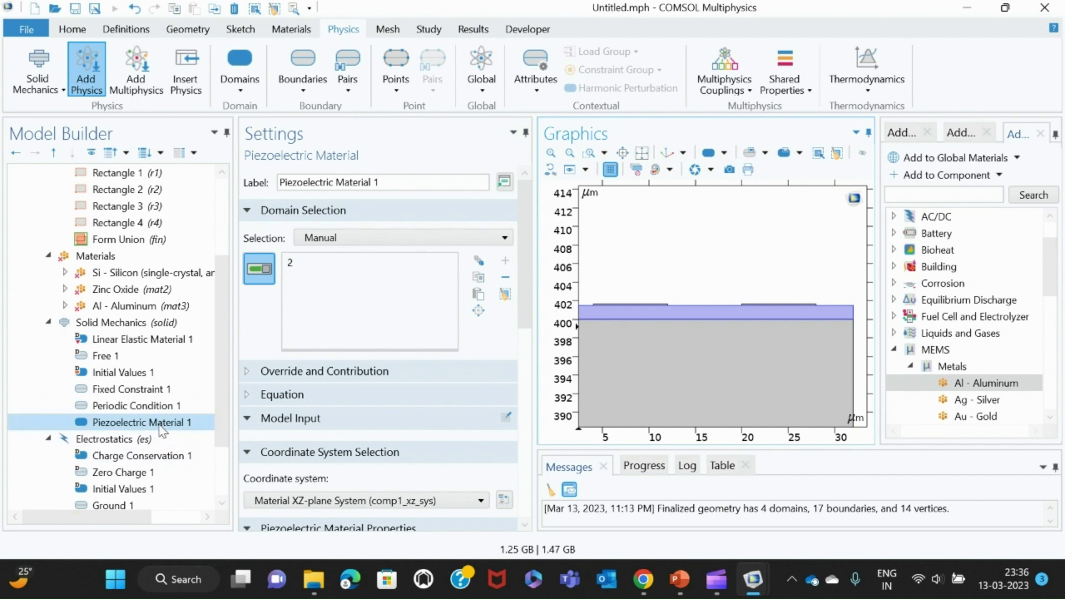
Duplicate the Linear Elastic Material 1 node in Solid Mechanics and select the copy.
{"action": "left_click", "coordinate": [160, 342]}
{"action": "right_click", "coordinate": [160, 341]}
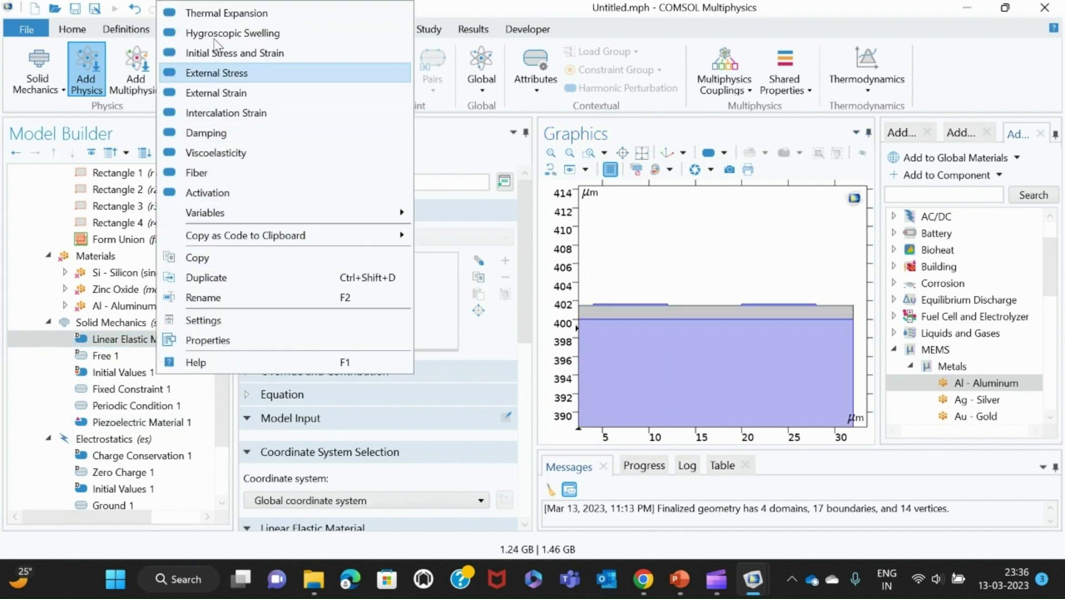
{"action": "left_click", "coordinate": [209, 278]}
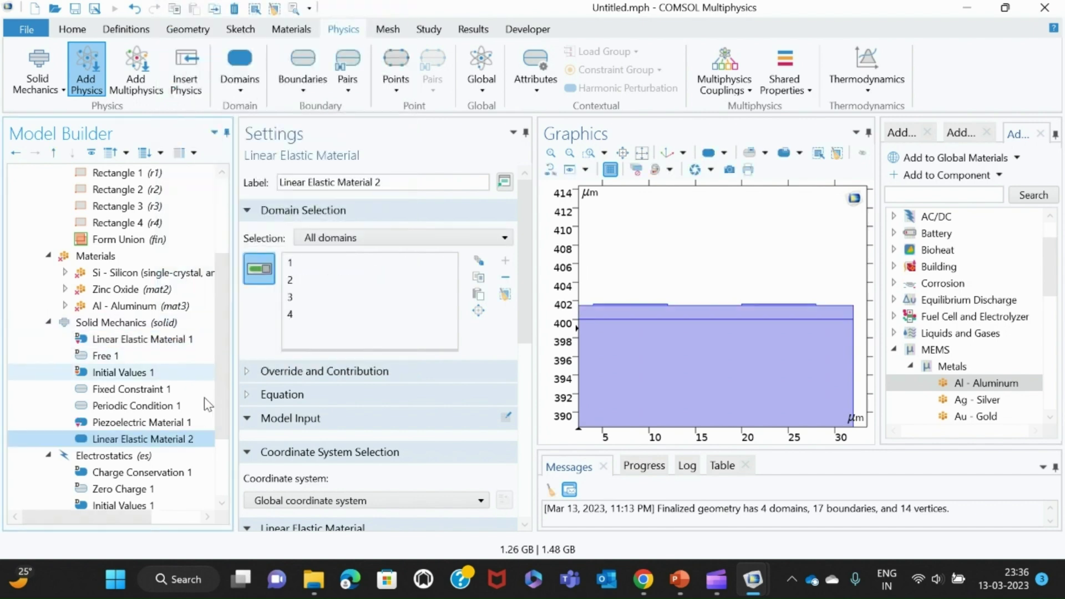
{"action": "left_click", "coordinate": [183, 441]}
{"action": "left_click", "coordinate": [199, 440]}
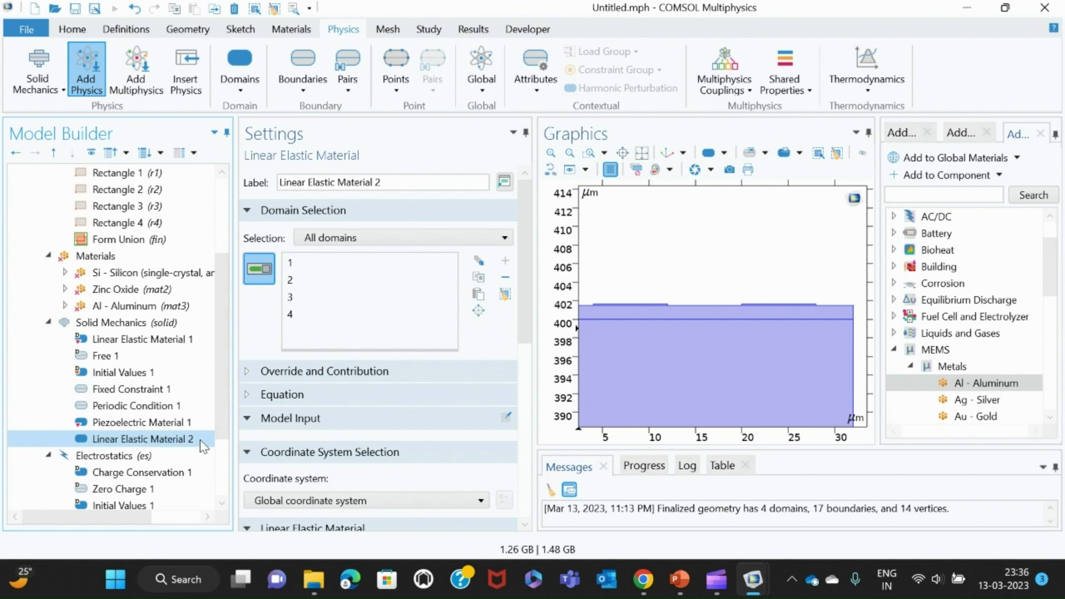
Remove domains 4, 3 and 2 from Linear Elastic Material 2 so it covers only the base (domain 1).
{"action": "left_click", "coordinate": [292, 317]}
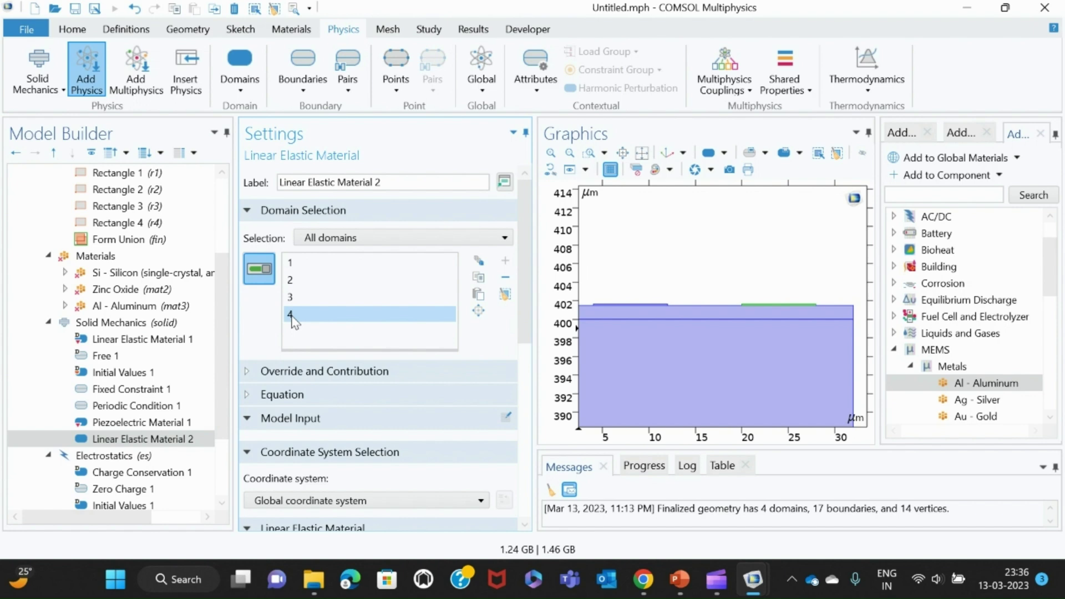
{"action": "key", "text": "Delete"}
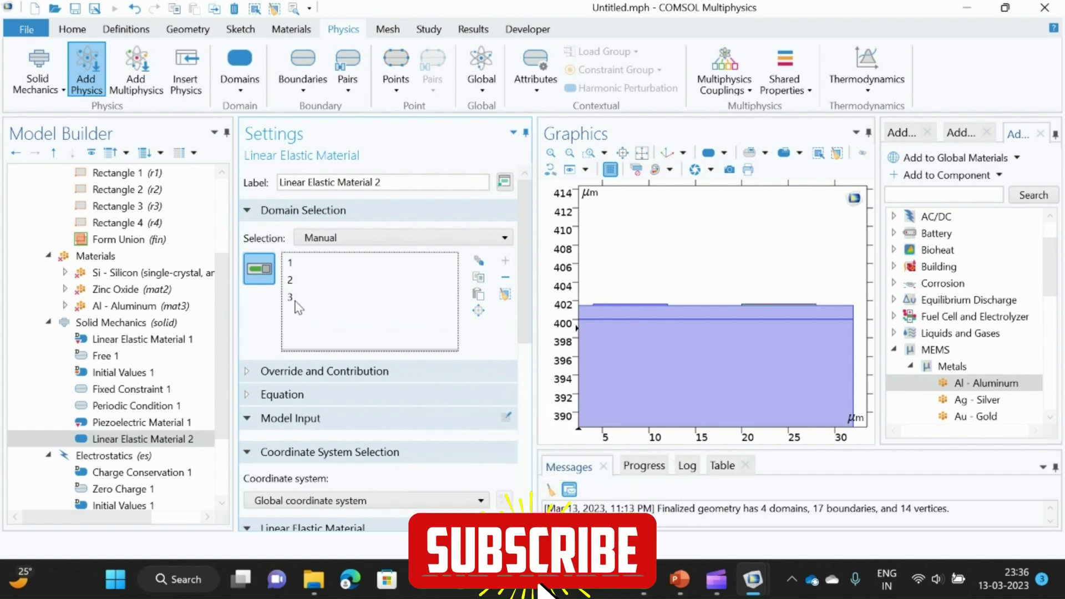
{"action": "left_click", "coordinate": [296, 300]}
{"action": "key", "text": "Delete"}
{"action": "left_click", "coordinate": [299, 284]}
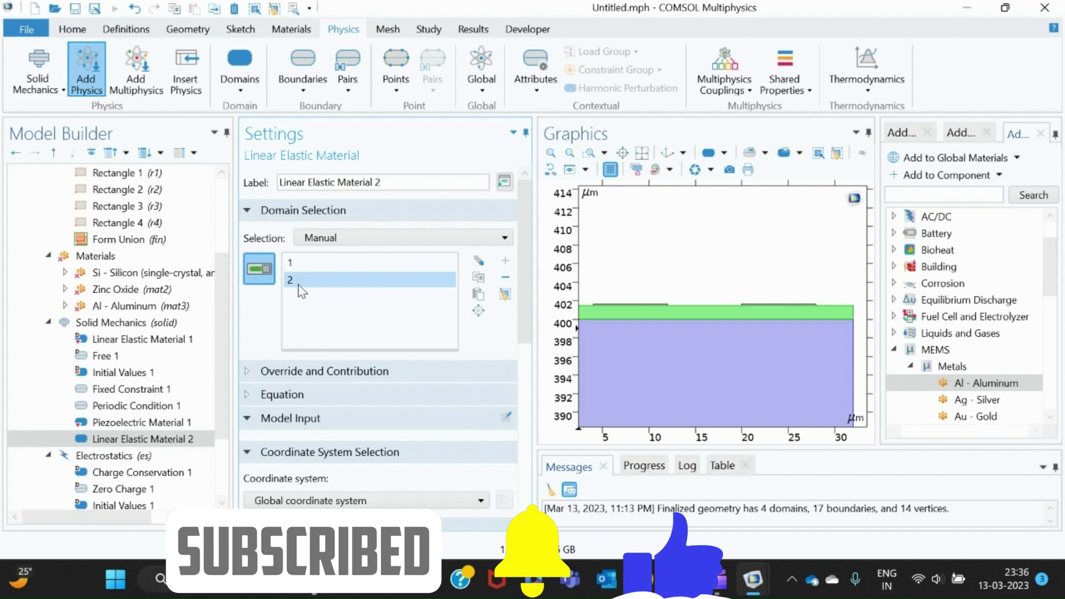
{"action": "key", "text": "Delete"}
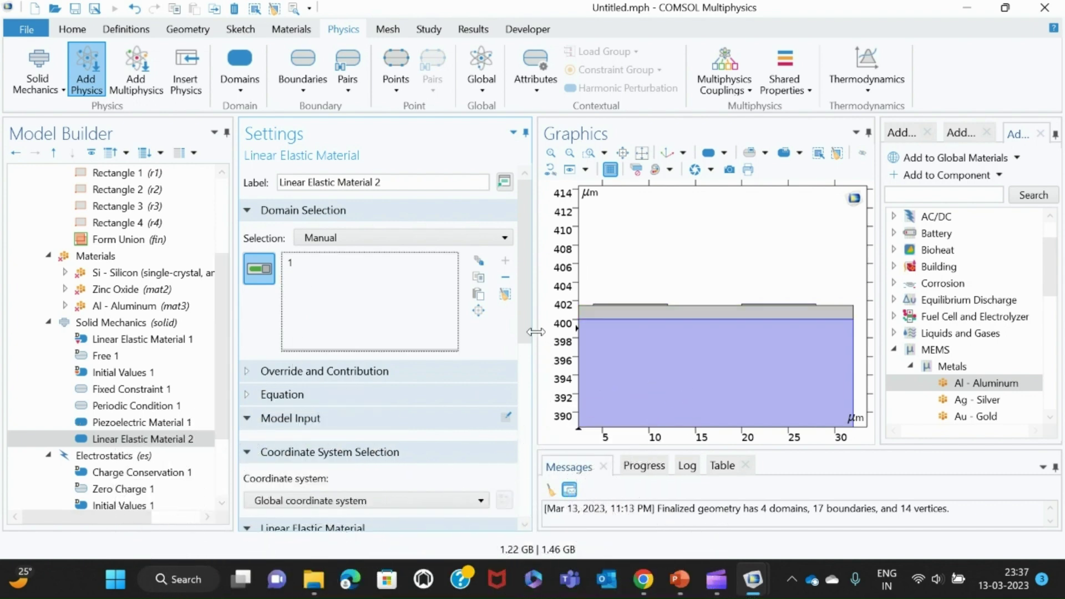
Set the solid model of Linear Elastic Material 2 to Anisotropic.
{"action": "left_click_drag", "start_coordinate": [527, 332], "coordinate": [529, 433]}
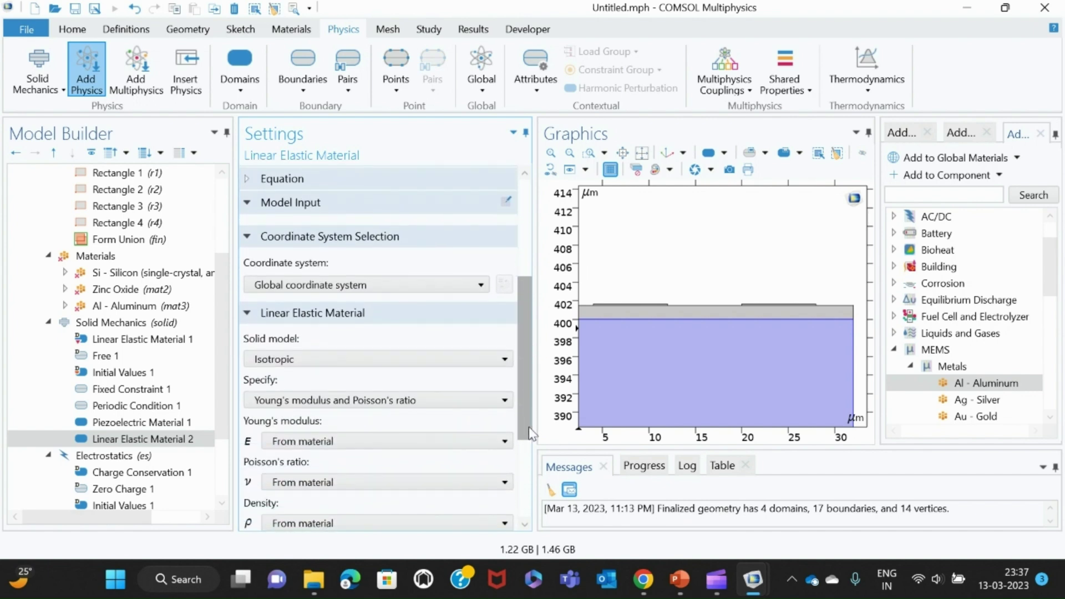
{"action": "left_click", "coordinate": [502, 359]}
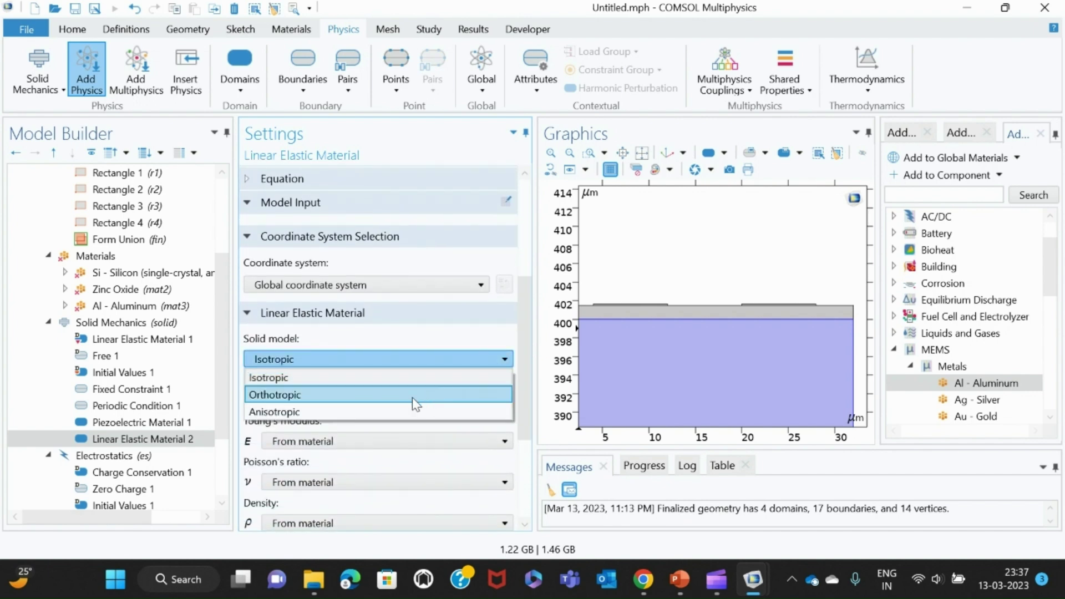
{"action": "left_click", "coordinate": [392, 412]}
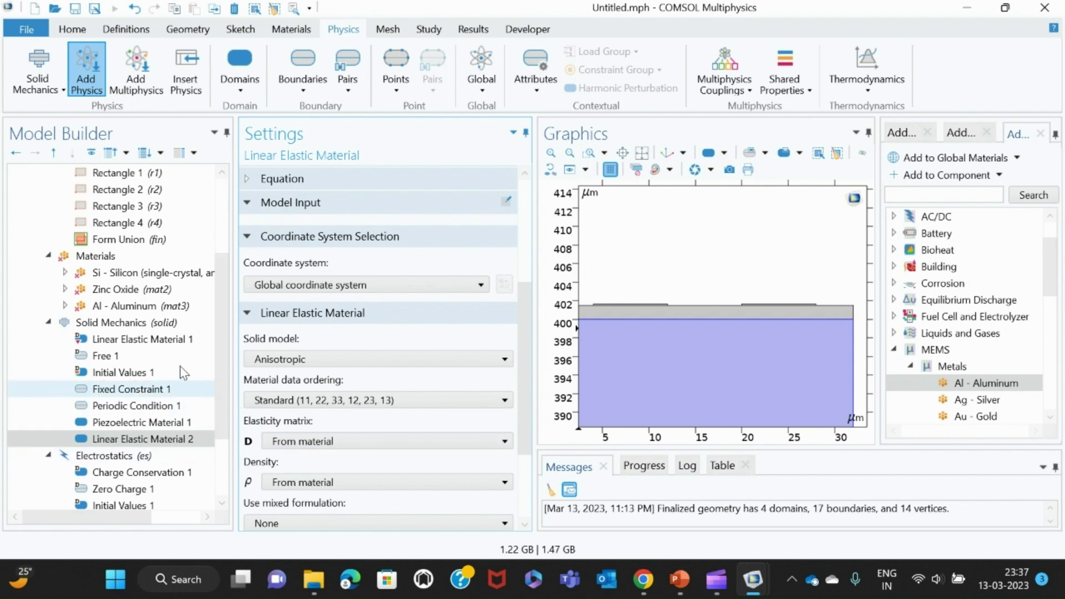
Set the solid model of Linear Elastic Material 1, which covers the two top strips, to Anisotropic.
{"action": "left_click", "coordinate": [167, 344]}
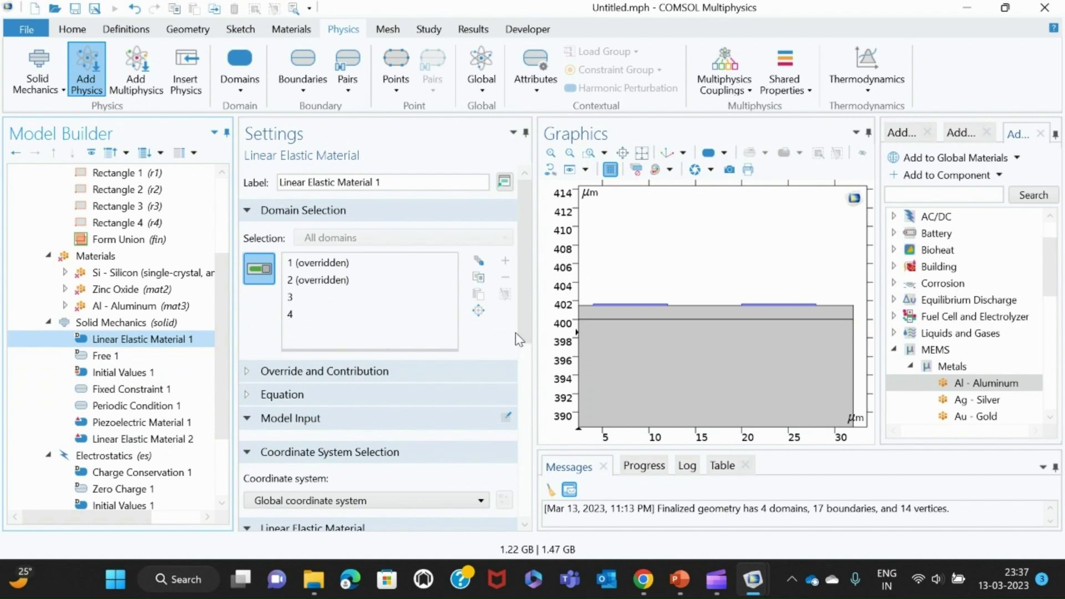
{"action": "left_click_drag", "start_coordinate": [521, 333], "coordinate": [522, 417]}
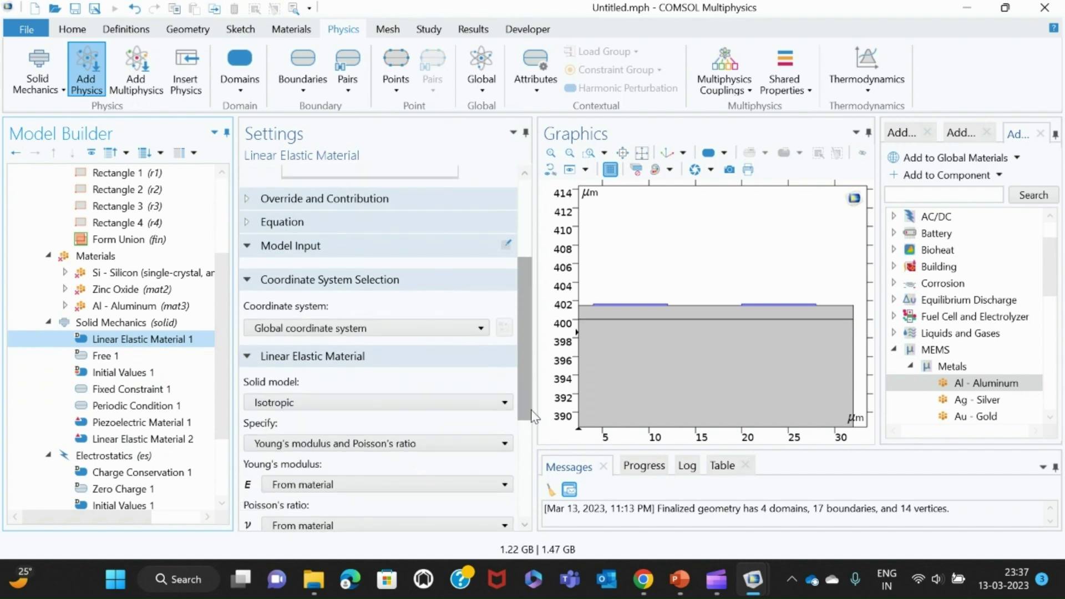
{"action": "left_click", "coordinate": [499, 401]}
{"action": "left_click", "coordinate": [375, 455]}
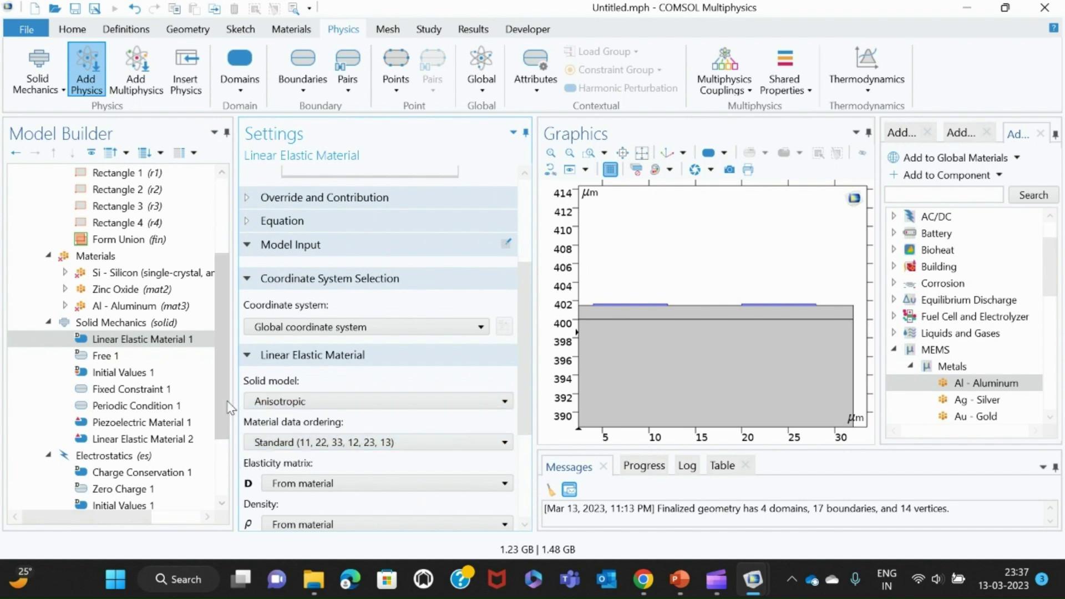
Add a Periodic Condition boundary condition to the Electrostatics physics.
{"action": "left_click_drag", "start_coordinate": [224, 398], "coordinate": [229, 428]}
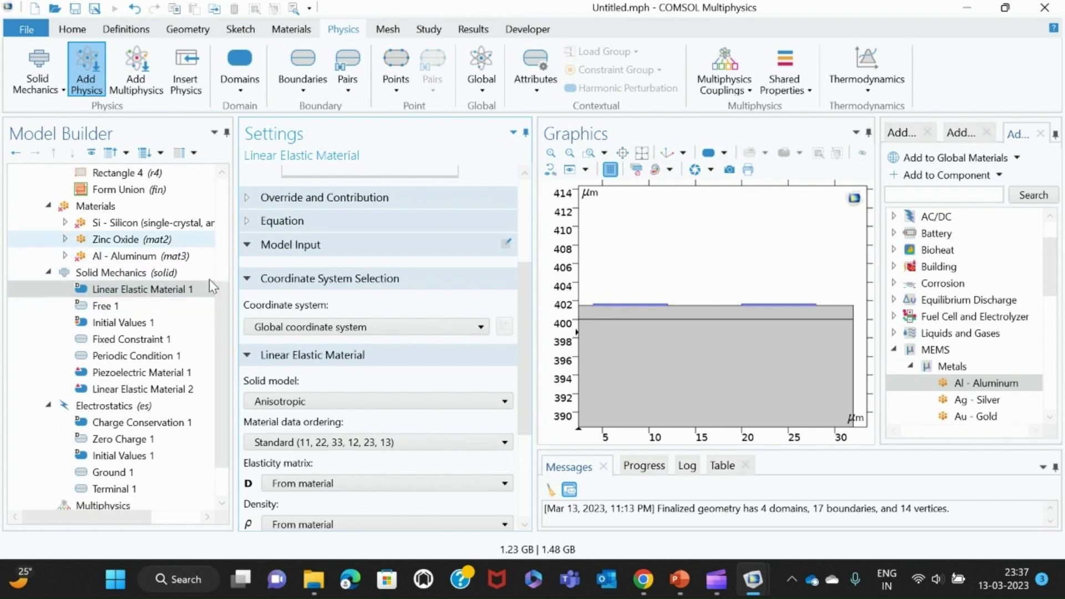
{"action": "left_click_drag", "start_coordinate": [226, 352], "coordinate": [229, 393]}
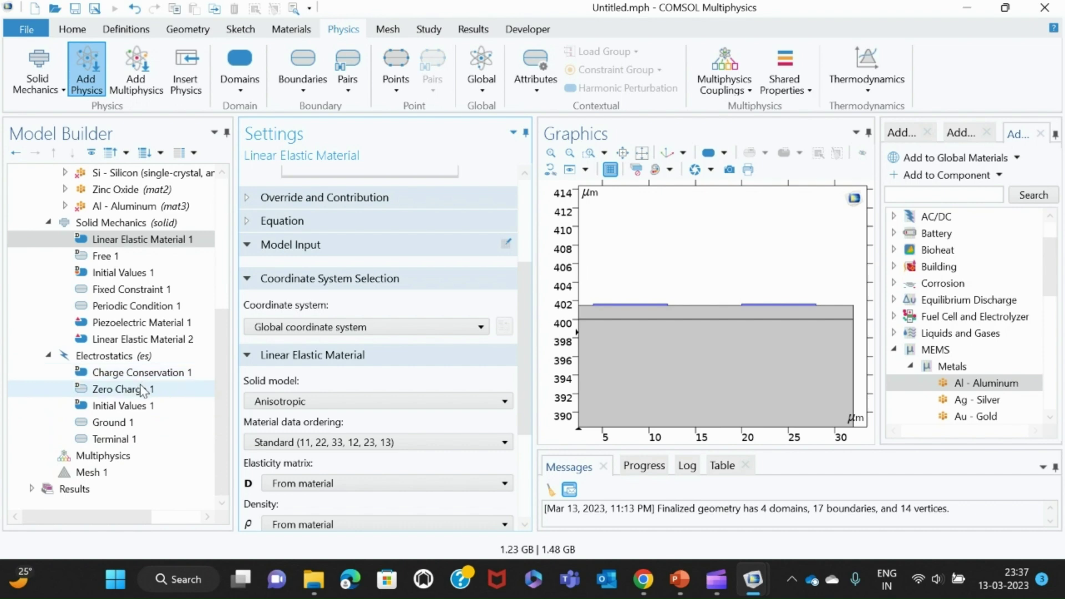
{"action": "left_click", "coordinate": [118, 361]}
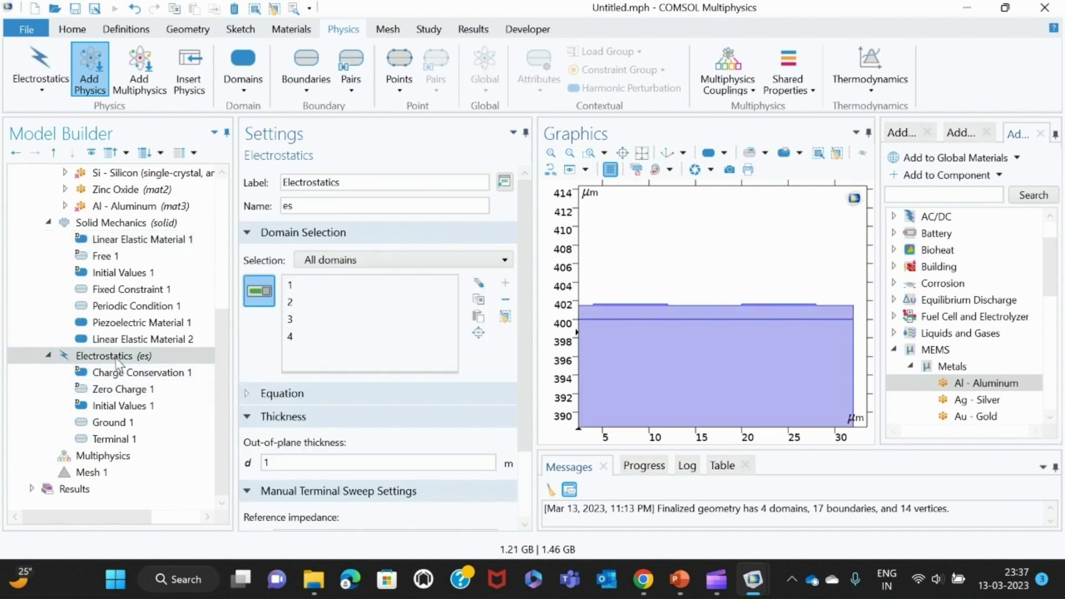
{"action": "right_click", "coordinate": [118, 361]}
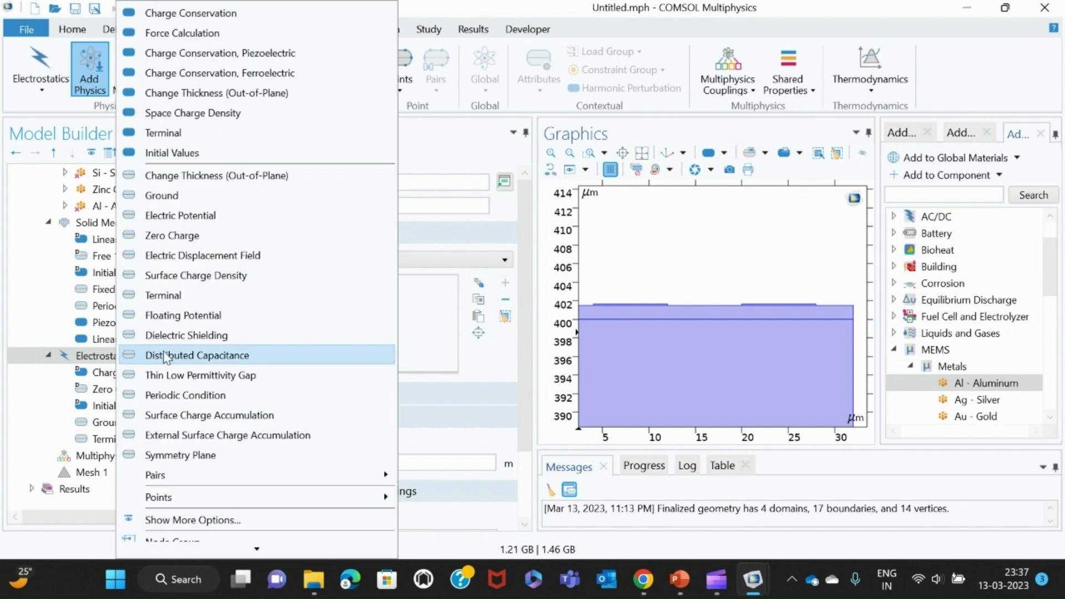
{"action": "left_click", "coordinate": [204, 395]}
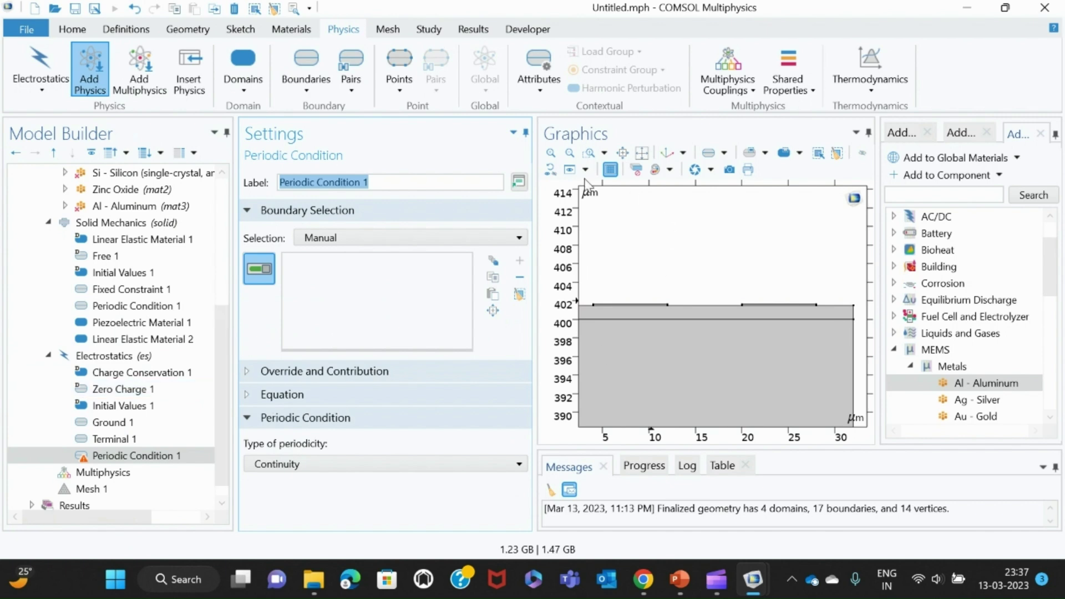
Assign the Electrostatics periodic condition to the outer side edges of the base and thin layer (boundaries 1, 3, 16 and 17).
{"action": "left_click", "coordinate": [569, 157]}
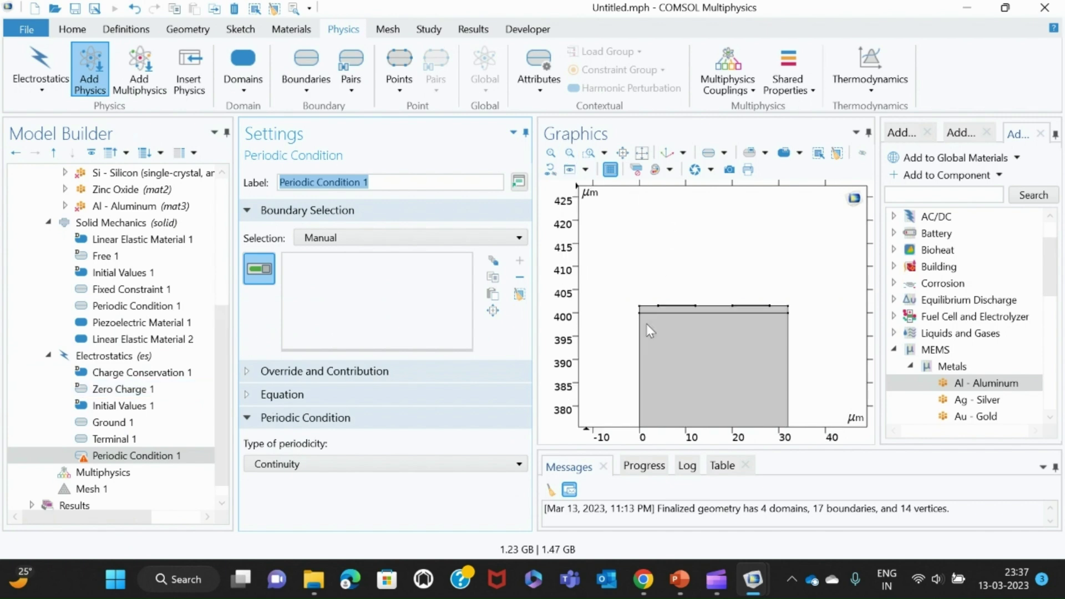
{"action": "left_click", "coordinate": [638, 378]}
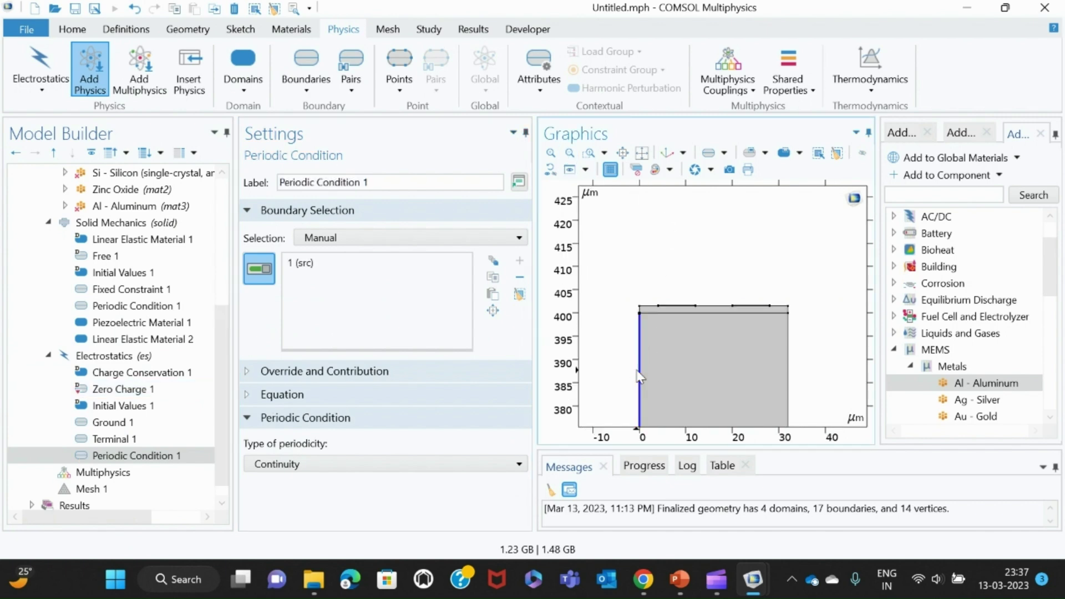
{"action": "left_click", "coordinate": [641, 311]}
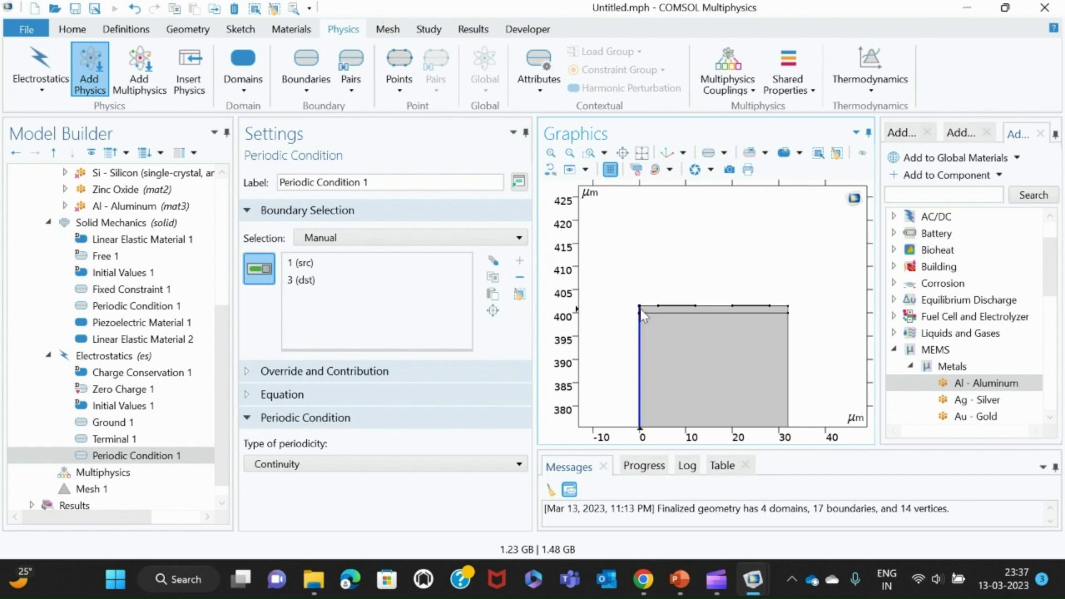
{"action": "left_click", "coordinate": [788, 368]}
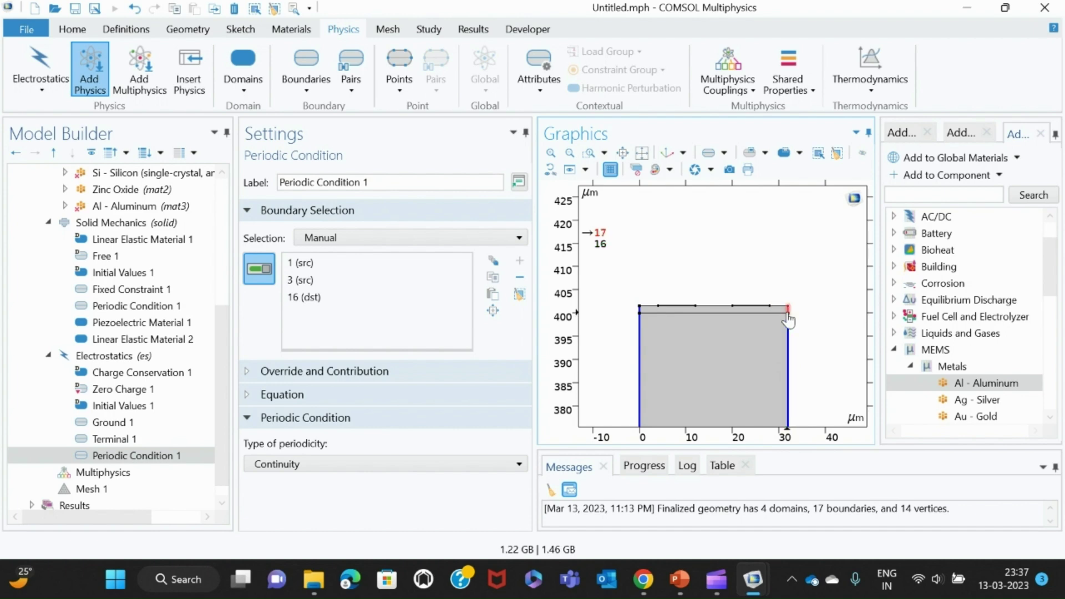
{"action": "left_click", "coordinate": [787, 314]}
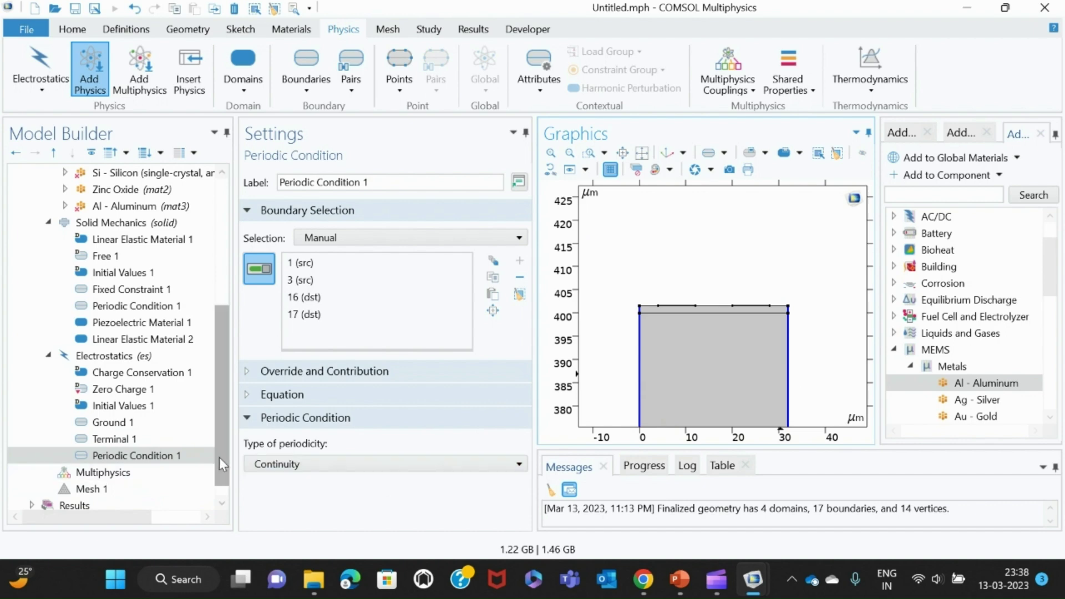
Set the relative permittivity of the Si - Silicon (single-crystal, anisotropic) material to 11.68.
{"action": "left_click_drag", "start_coordinate": [221, 467], "coordinate": [221, 477]}
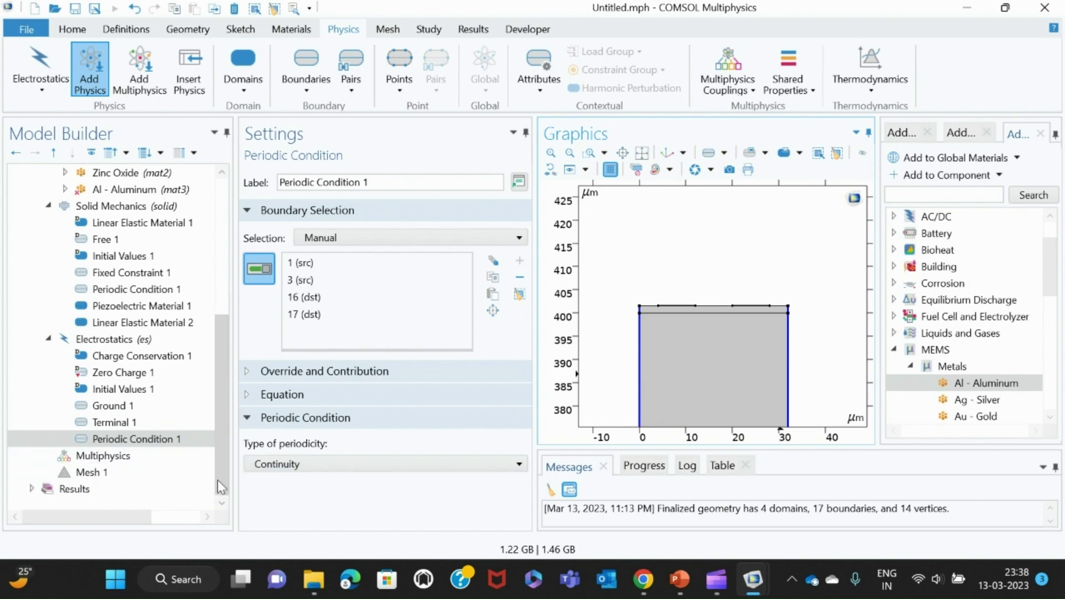
{"action": "left_click", "coordinate": [155, 422]}
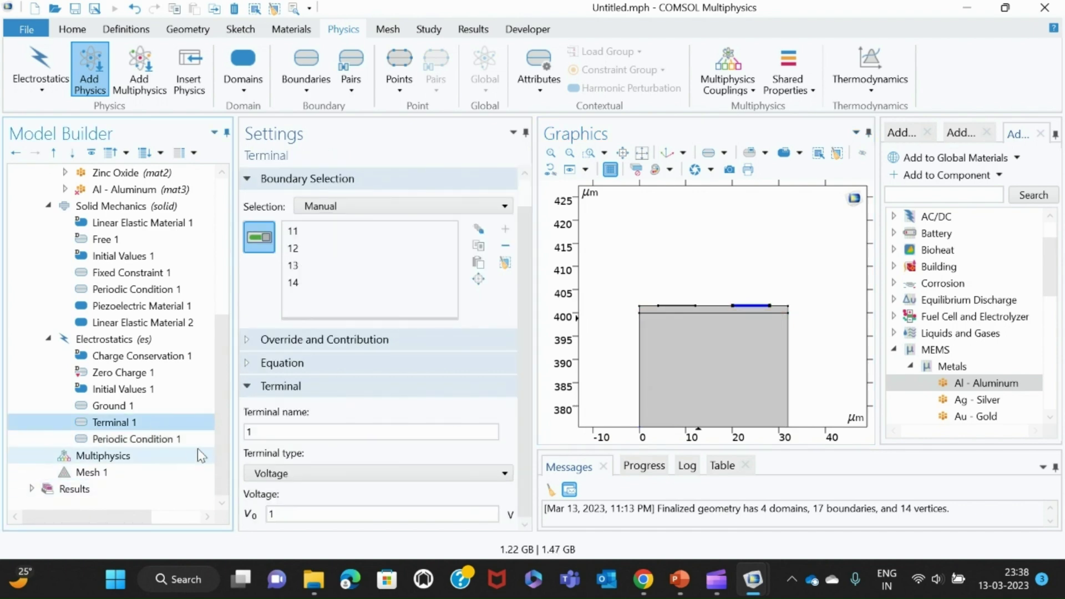
{"action": "left_click_drag", "start_coordinate": [224, 441], "coordinate": [223, 400]}
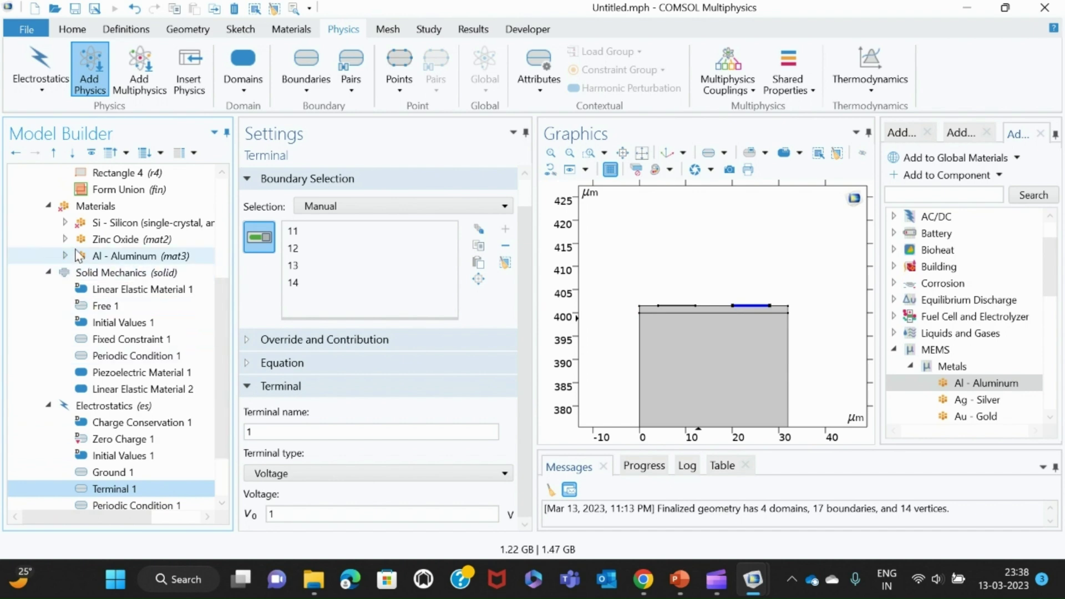
{"action": "mouse_move", "coordinate": [80, 233]}
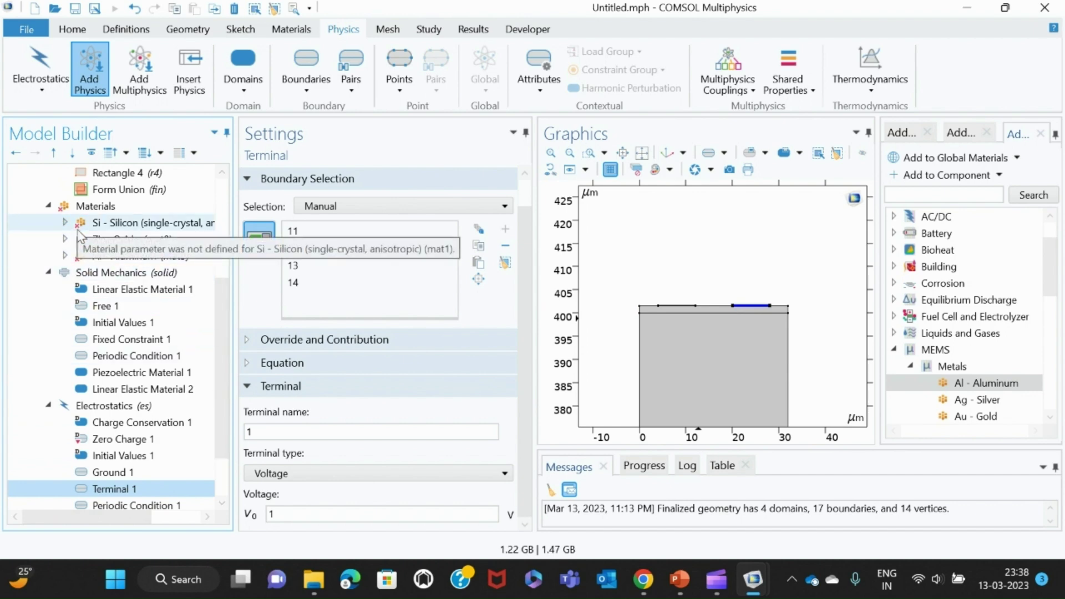
{"action": "left_click", "coordinate": [137, 223]}
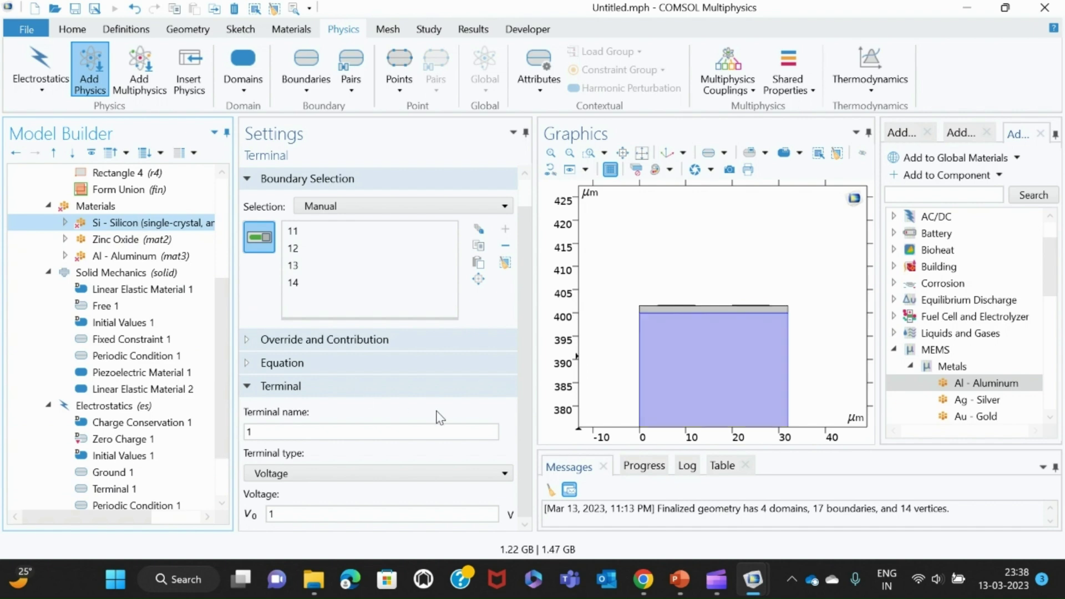
{"action": "left_click_drag", "start_coordinate": [522, 301], "coordinate": [535, 463]}
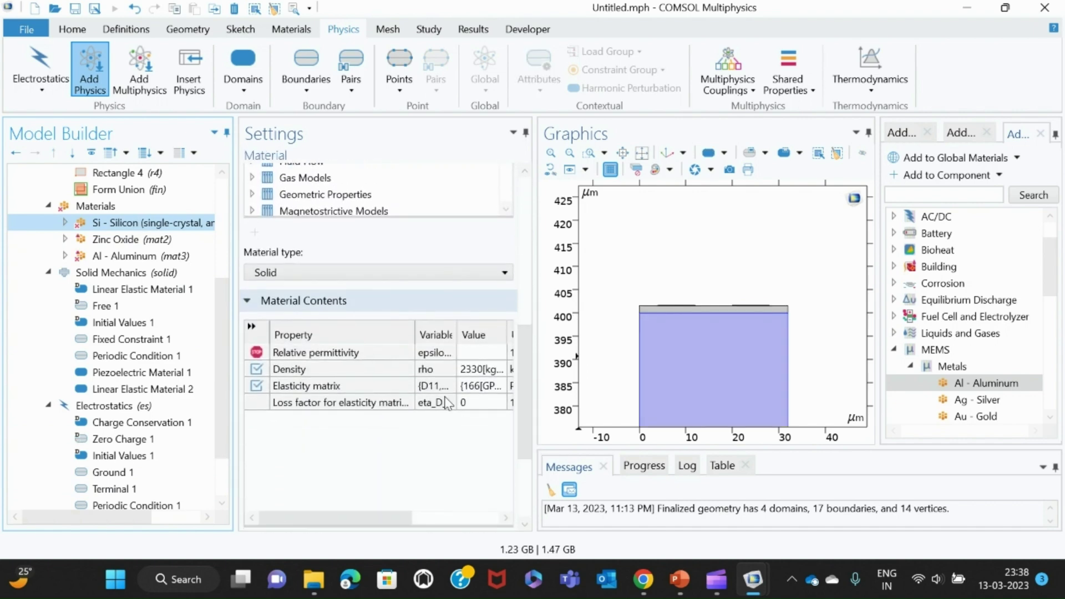
{"action": "left_click", "coordinate": [468, 353]}
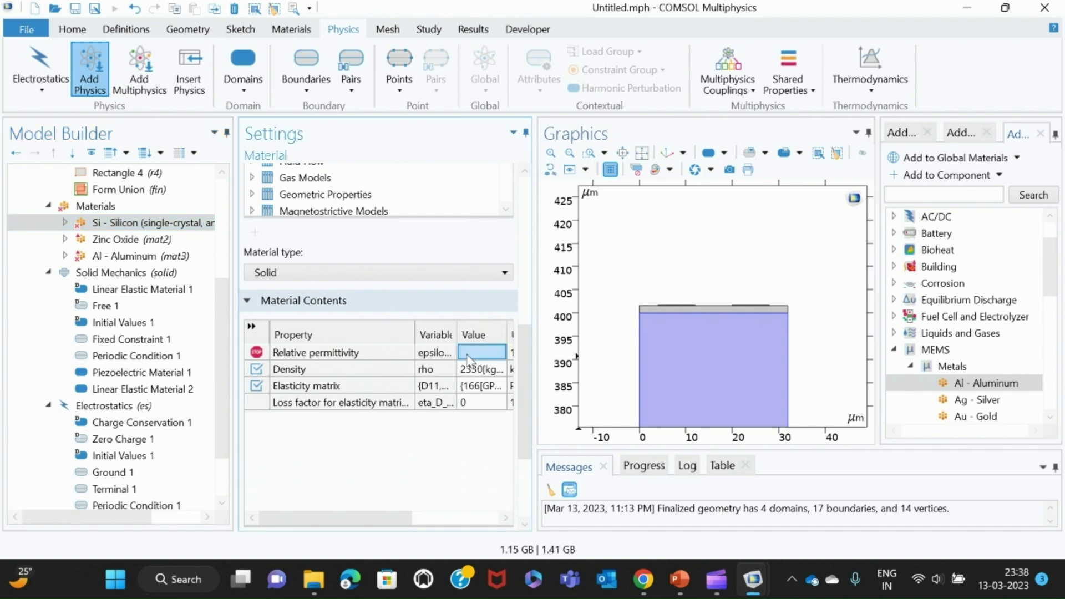
{"action": "left_click", "coordinate": [468, 353]}
{"action": "type", "text": "11.68"}
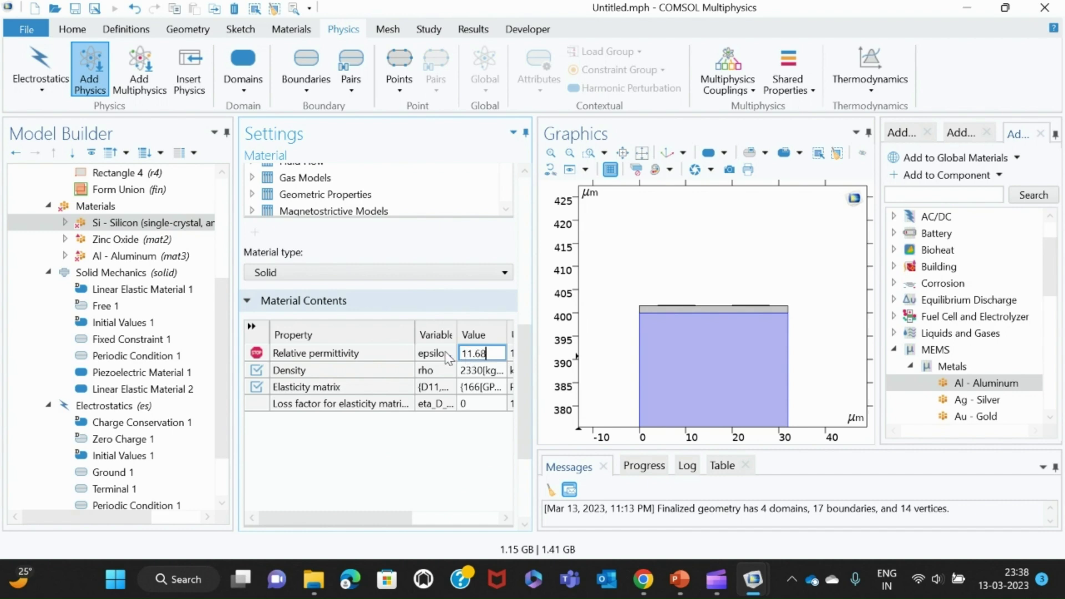
Examine the domain selection and material properties of the Al - Aluminum material.
{"action": "left_click", "coordinate": [142, 255]}
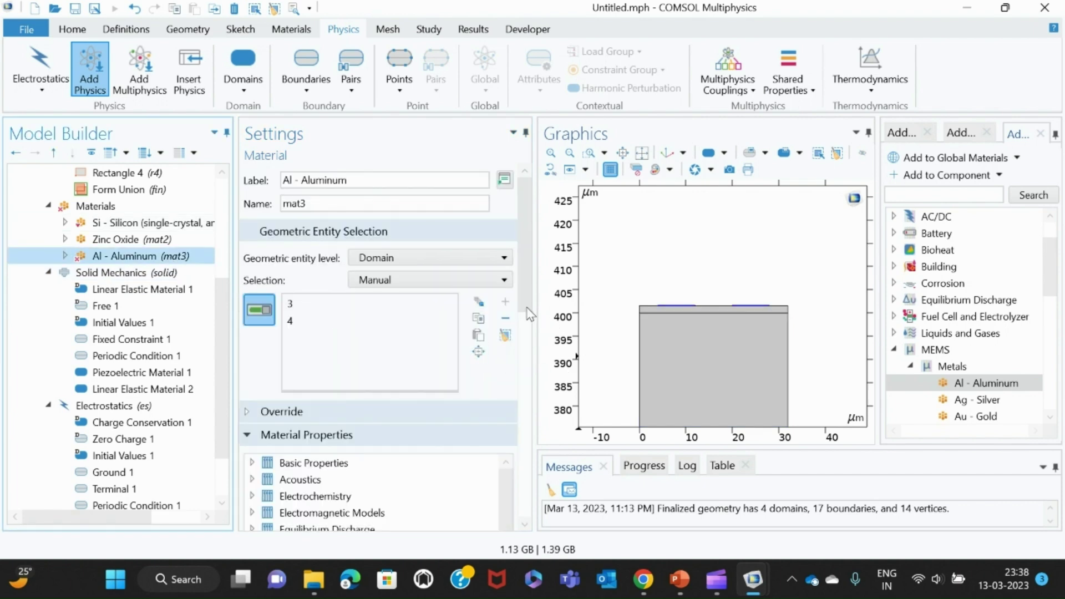
{"action": "mouse_move", "coordinate": [526, 312]}
{"action": "left_mouse_down"}
{"action": "mouse_move", "coordinate": [524, 419]}
{"action": "mouse_move", "coordinate": [530, 307]}
{"action": "left_mouse_up"}
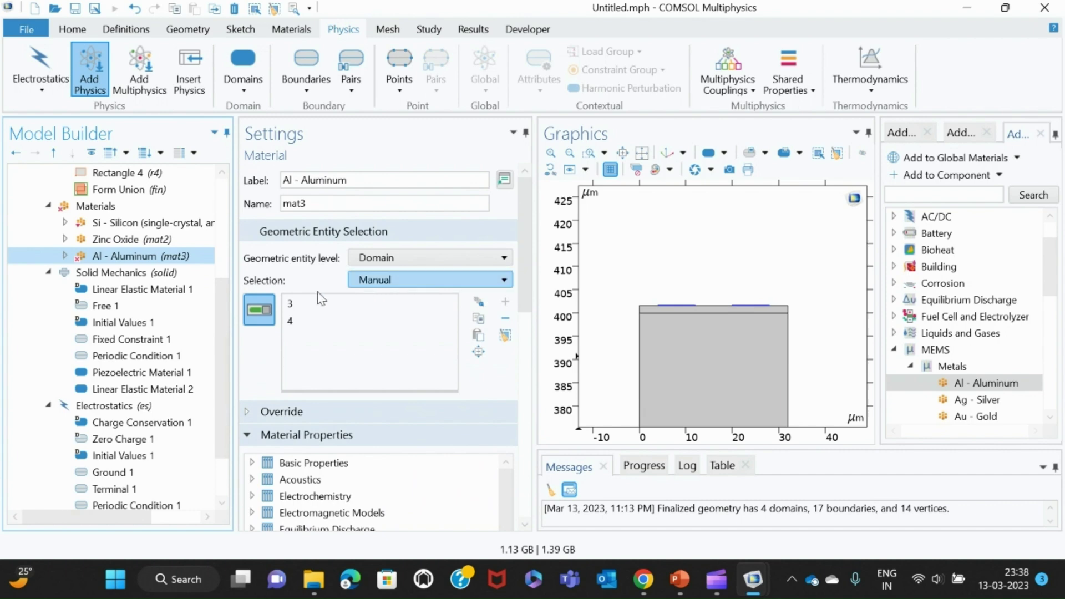
{"action": "scroll", "coordinate": [225, 309], "scroll_direction": "up", "scroll_amount": 1}
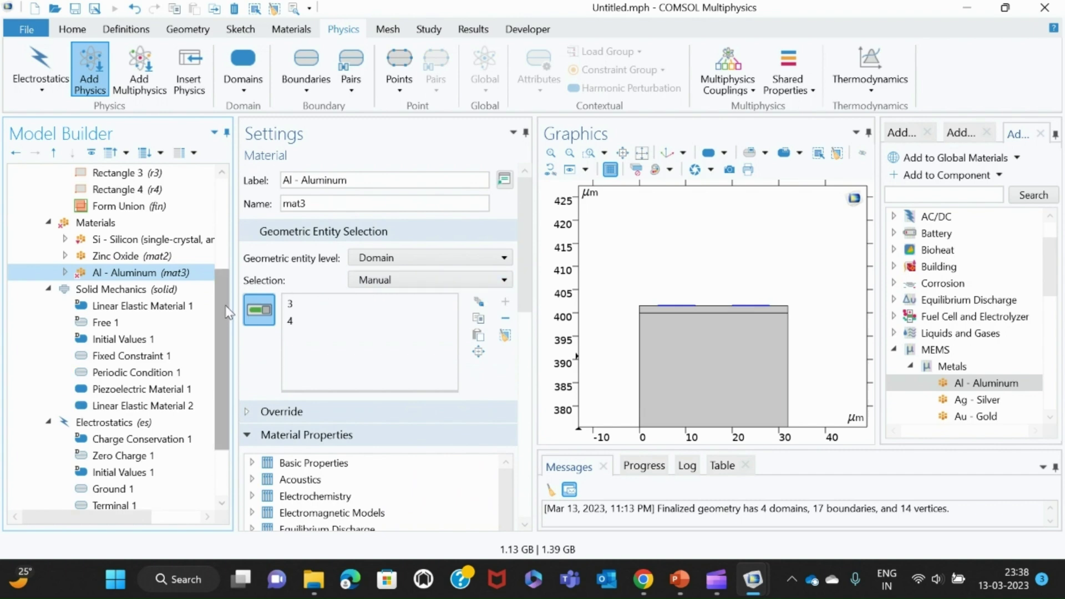
{"action": "scroll", "coordinate": [227, 311], "scroll_direction": "down", "scroll_amount": 1}
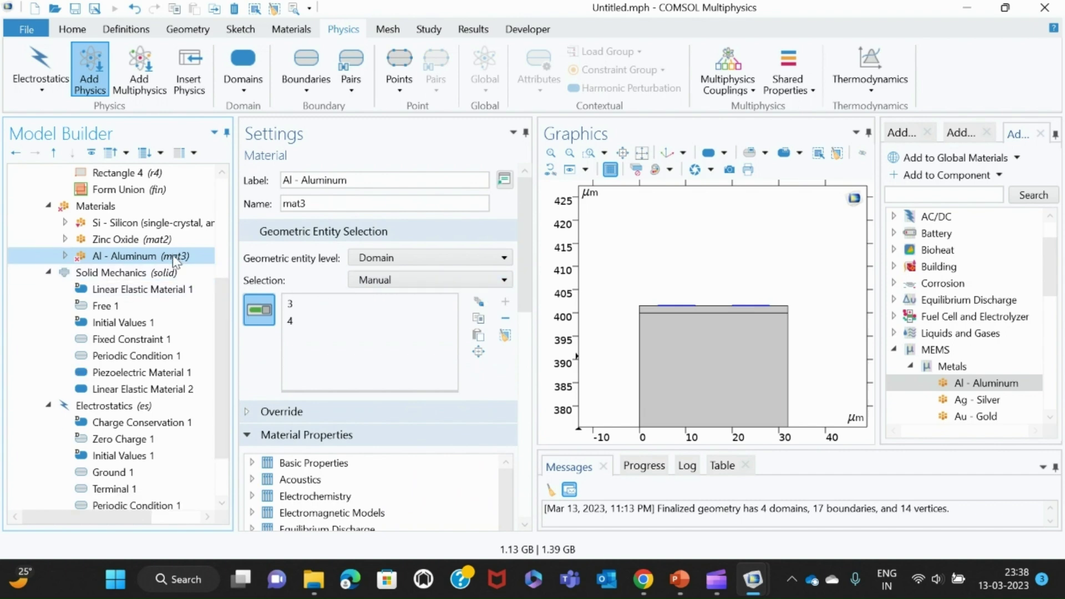
{"action": "left_click_drag", "start_coordinate": [523, 284], "coordinate": [521, 434]}
{"action": "scroll", "coordinate": [520, 435], "scroll_direction": "down", "scroll_amount": 2}
{"action": "left_click_drag", "start_coordinate": [527, 381], "coordinate": [523, 304]}
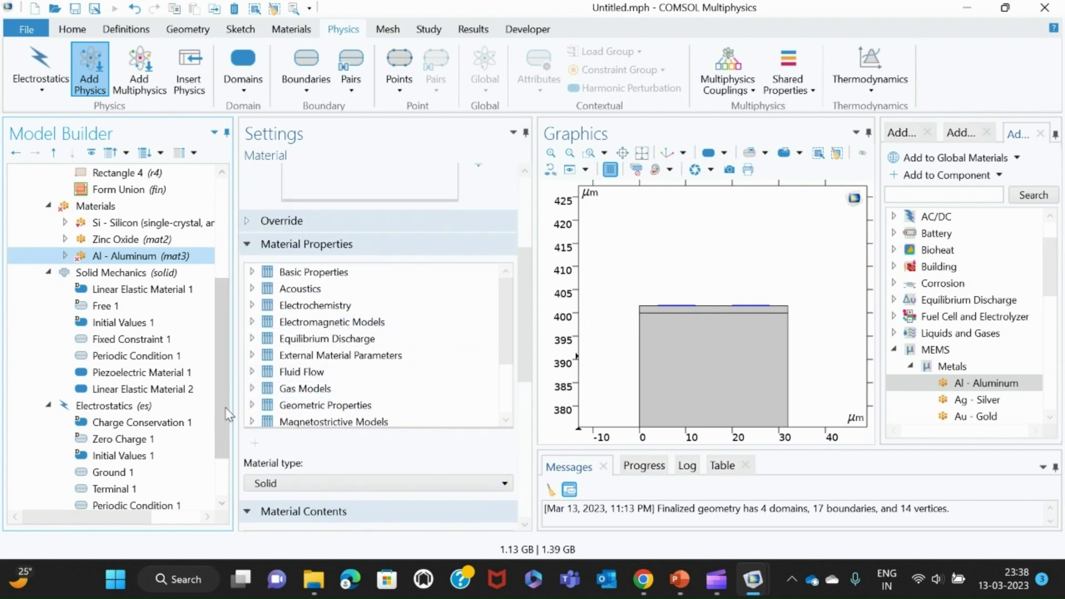
{"action": "left_click_drag", "start_coordinate": [224, 408], "coordinate": [214, 456]}
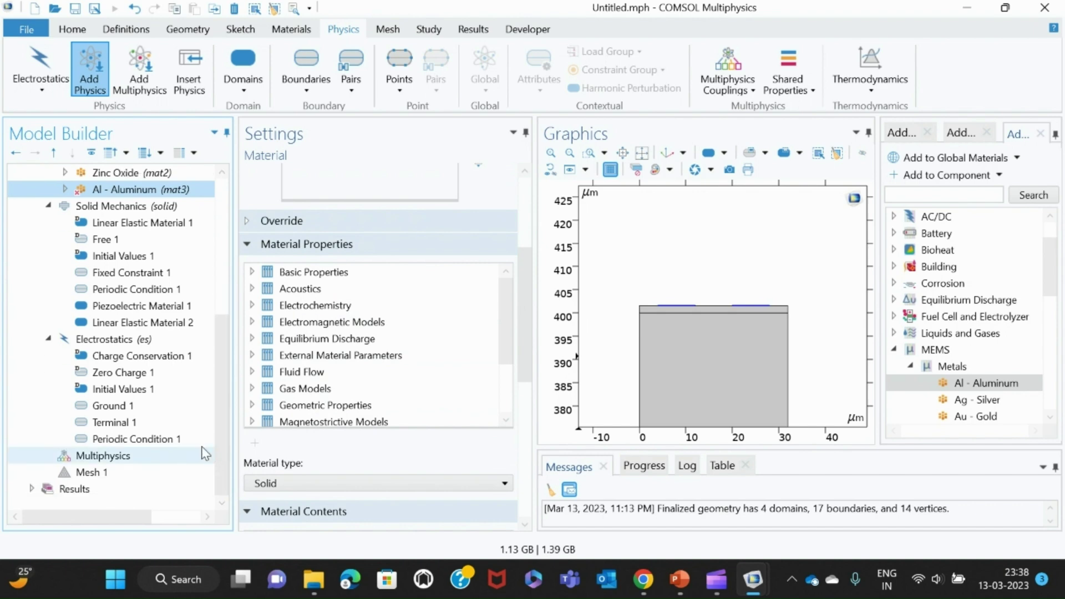
Remove the two top strips (domains 3 and 4) from the Electrostatics domain selection.
{"action": "left_click", "coordinate": [144, 421]}
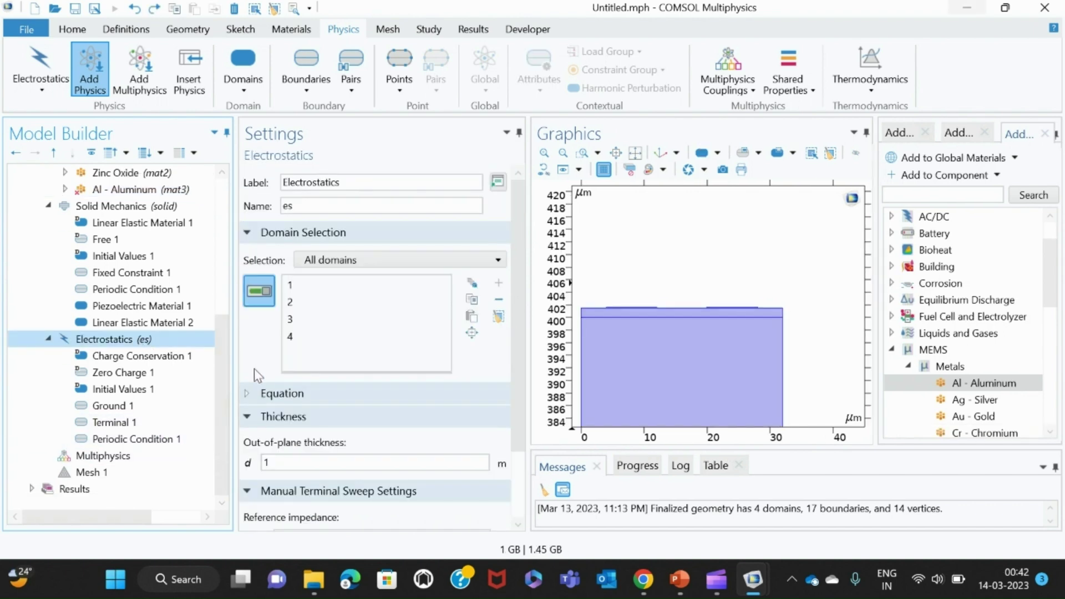
{"action": "left_click_drag", "start_coordinate": [224, 367], "coordinate": [221, 374]}
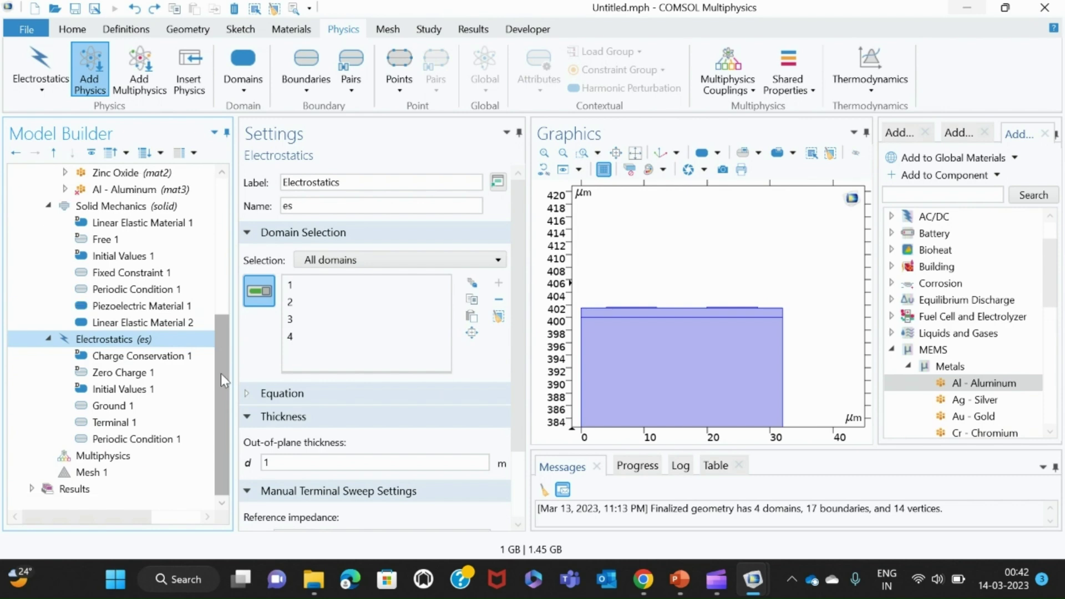
{"action": "left_click", "coordinate": [290, 324]}
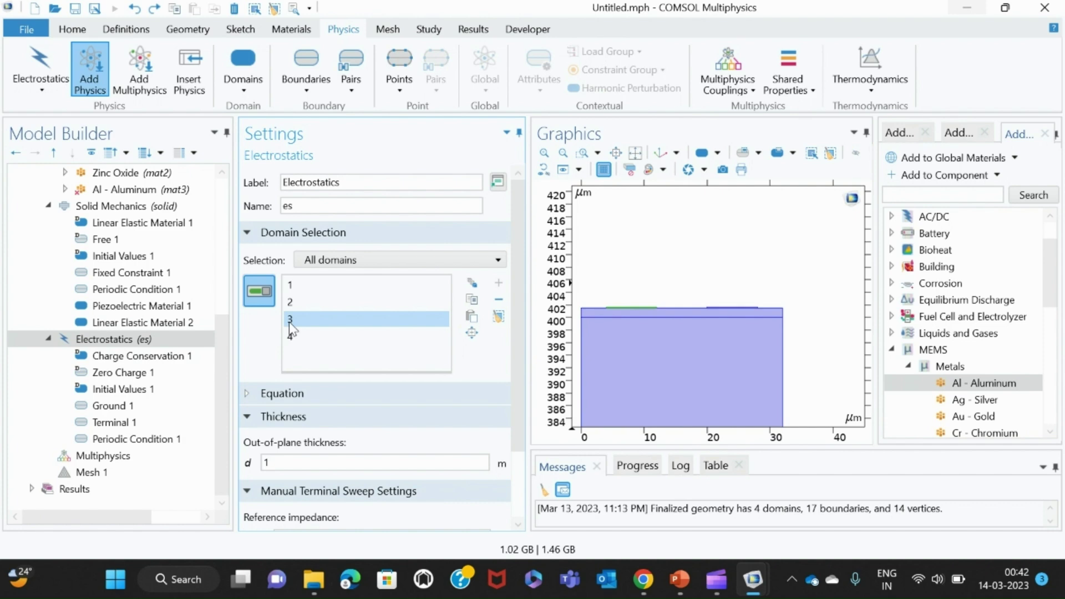
{"action": "key", "text": "Delete"}
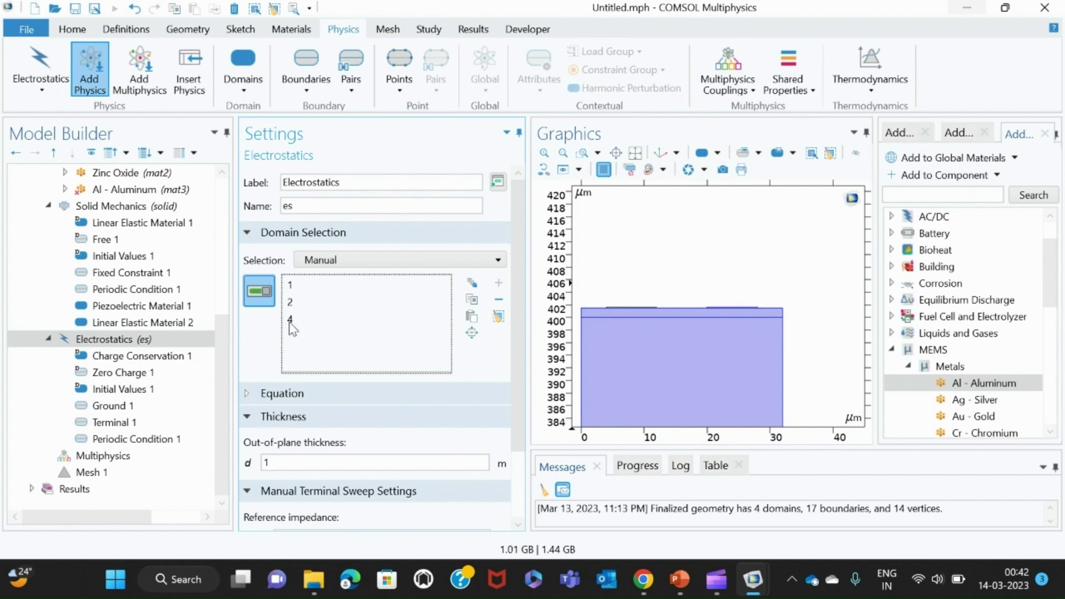
{"action": "left_click", "coordinate": [289, 322]}
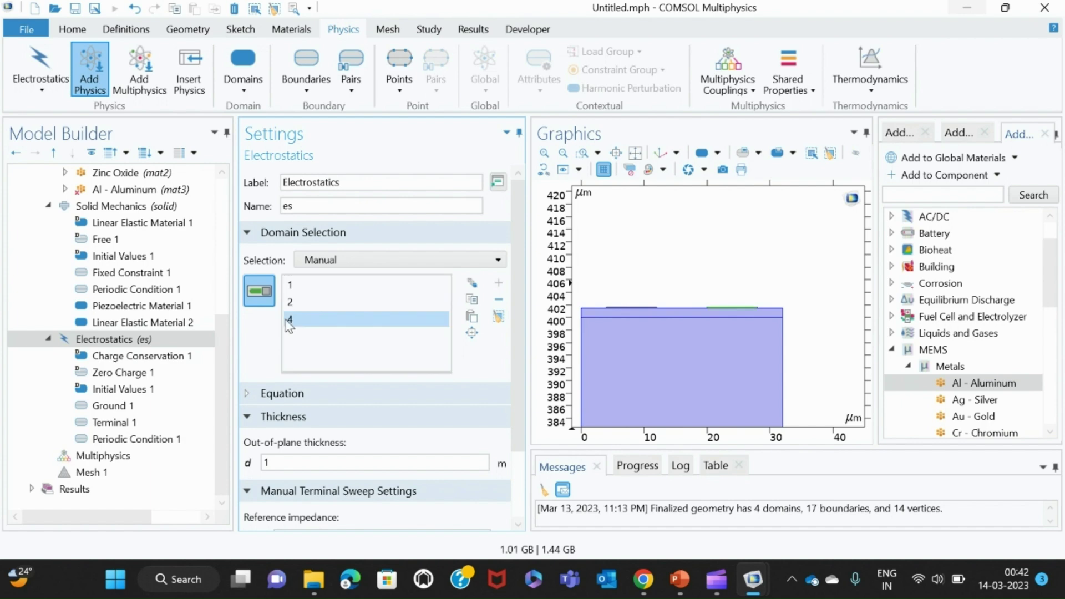
{"action": "key", "text": "Delete"}
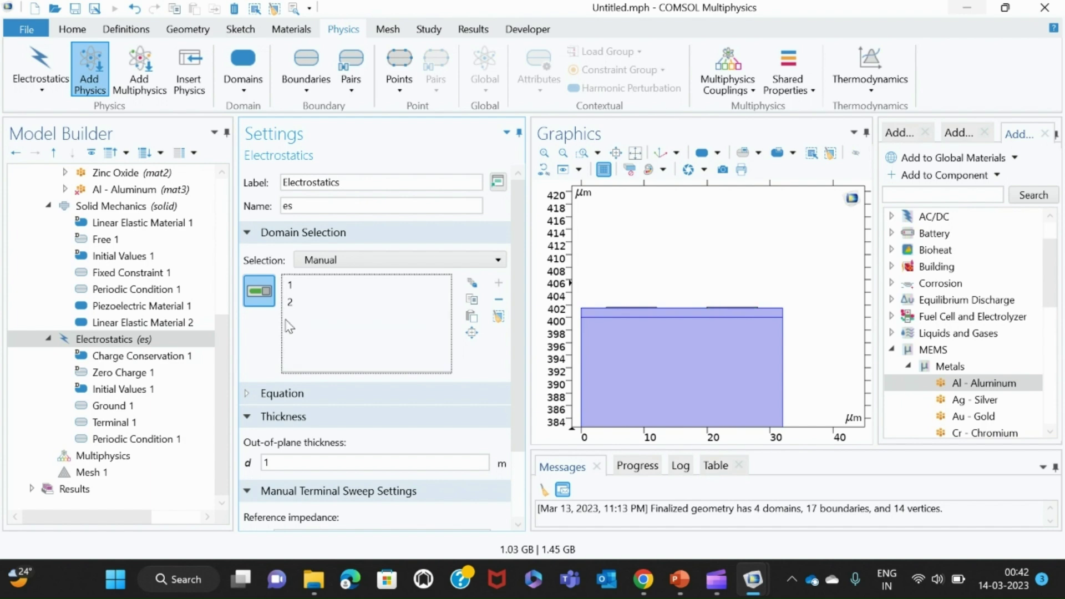
Add a Charge Conservation, Piezoelectric node to Electrostatics and assign it to the thin layer below the strips (domain 2).
{"action": "left_click", "coordinate": [161, 361]}
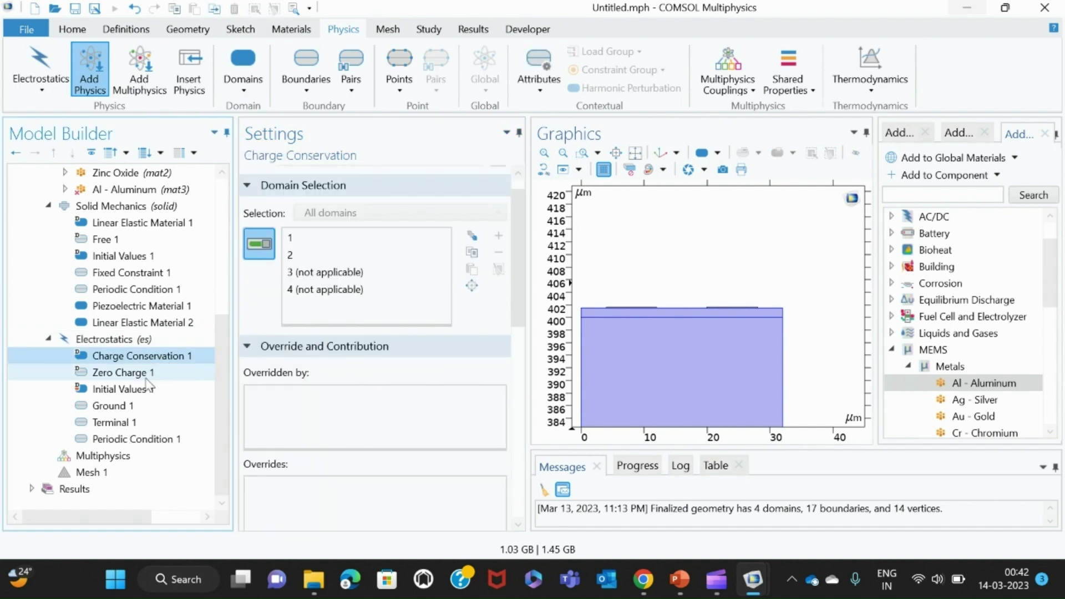
{"action": "left_click", "coordinate": [134, 440]}
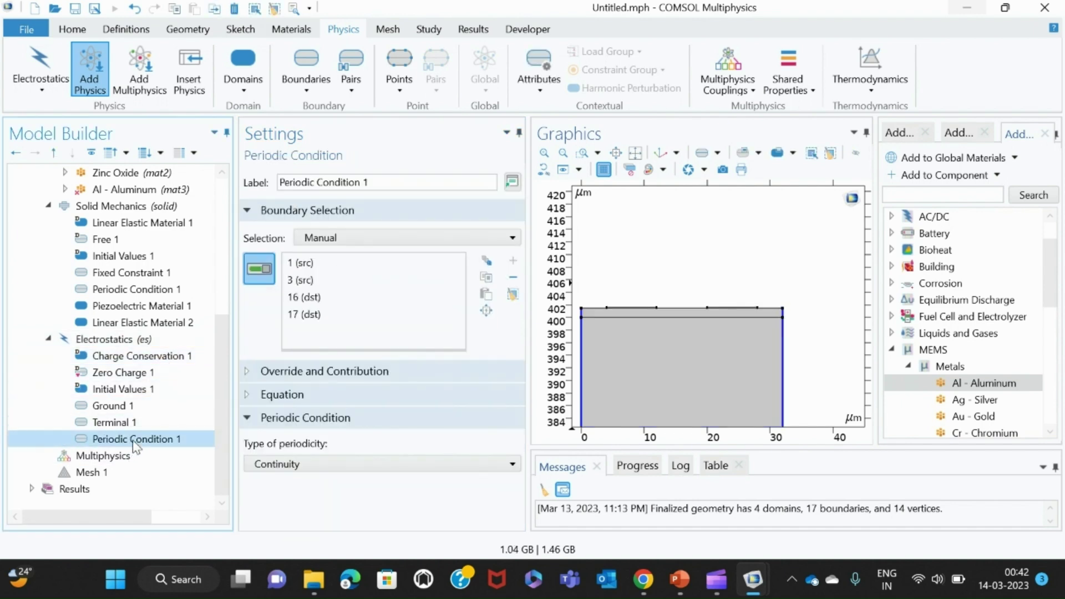
{"action": "left_click", "coordinate": [109, 344]}
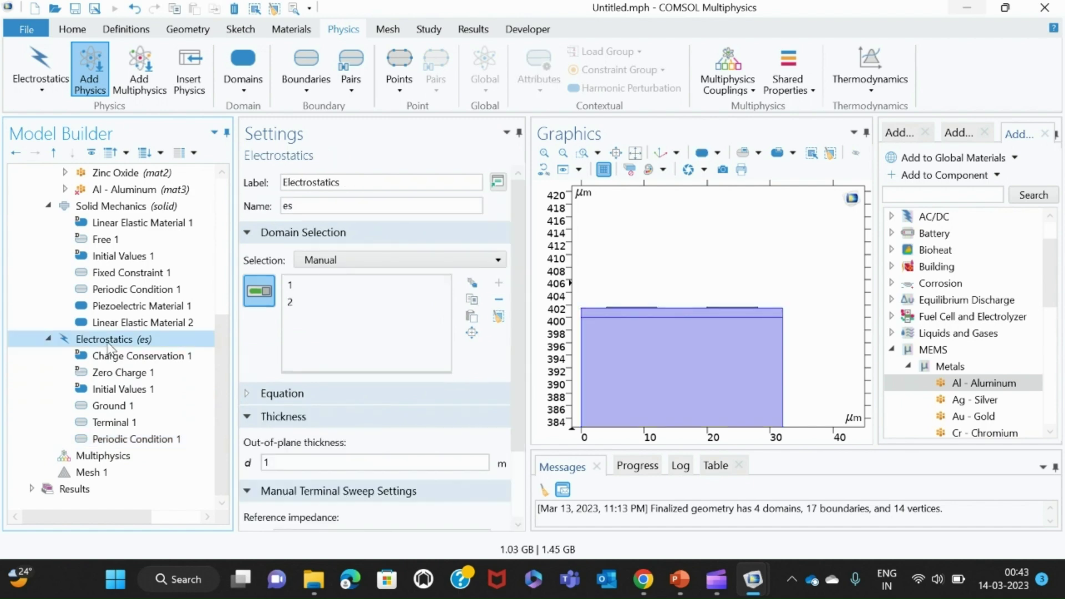
{"action": "right_click", "coordinate": [111, 344]}
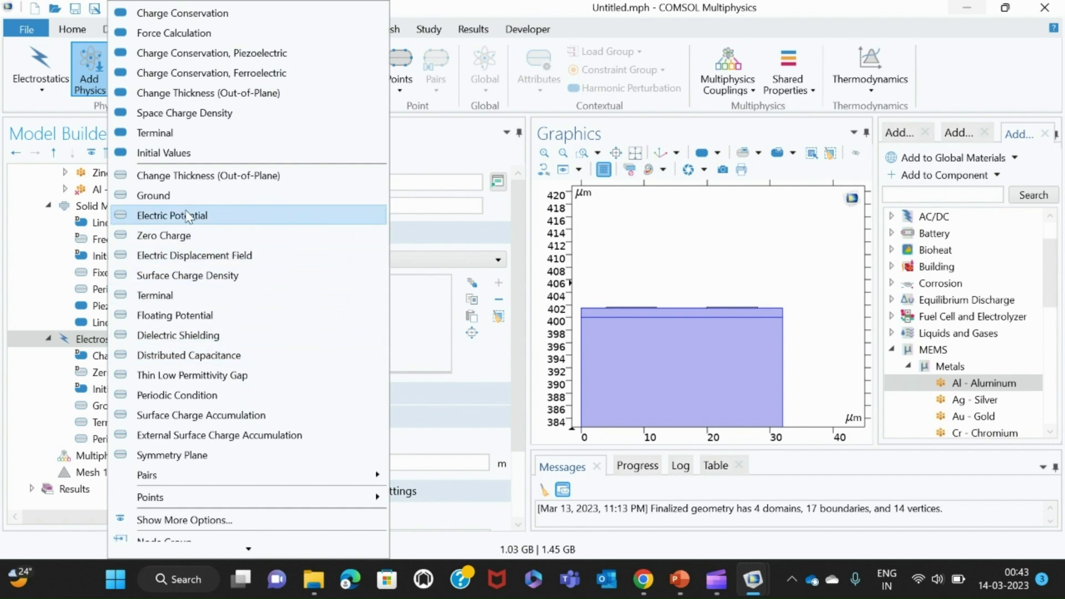
{"action": "left_click", "coordinate": [215, 60]}
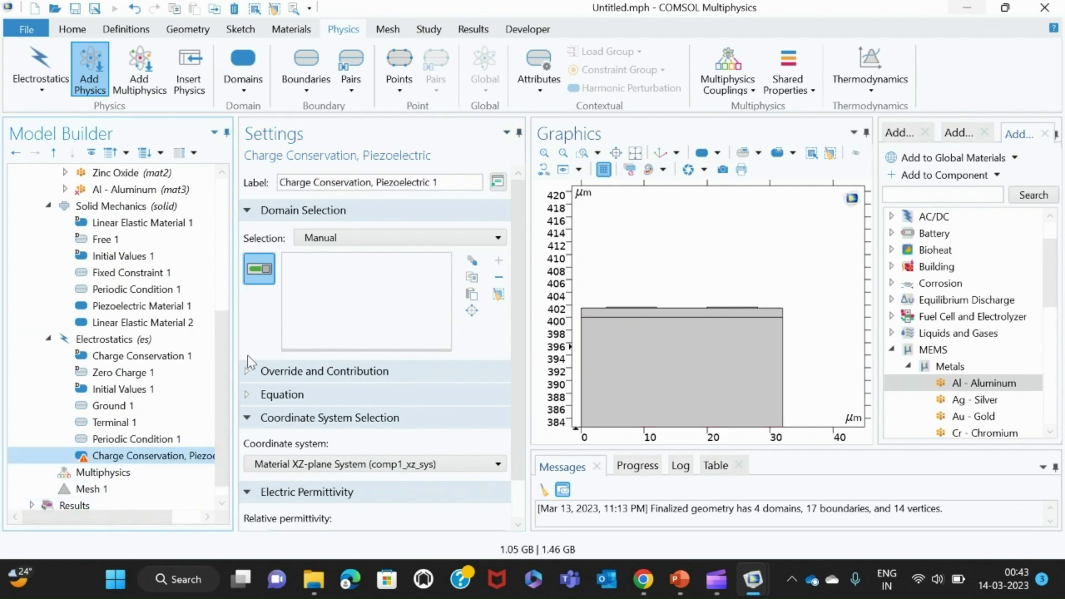
{"action": "left_click", "coordinate": [684, 315]}
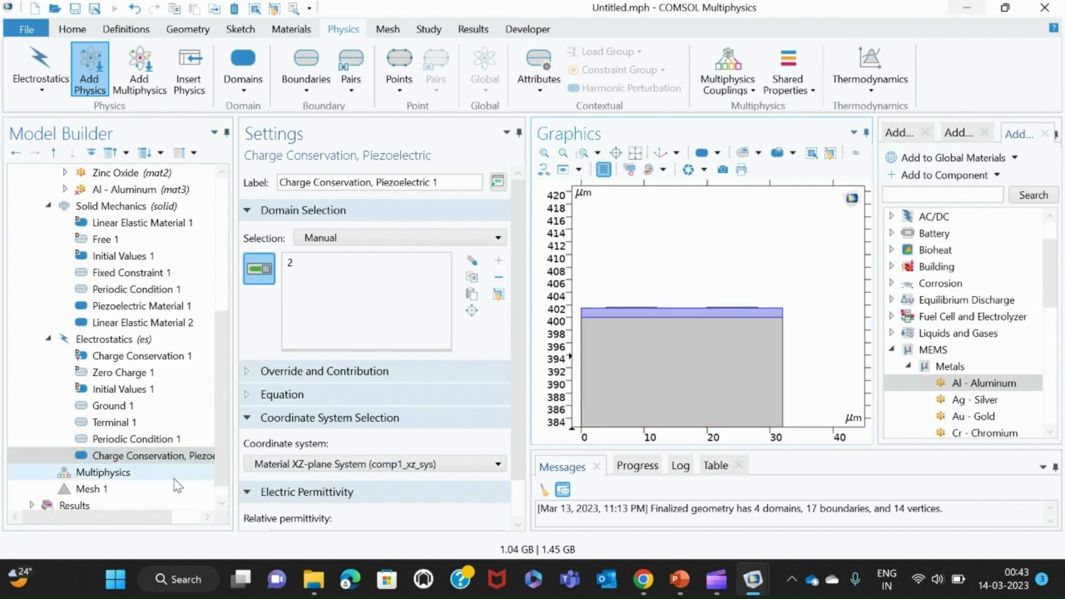
Examine the Al - Aluminum material contents and the domain selection and constitutive settings of Charge Conservation 1.
{"action": "left_click", "coordinate": [153, 191]}
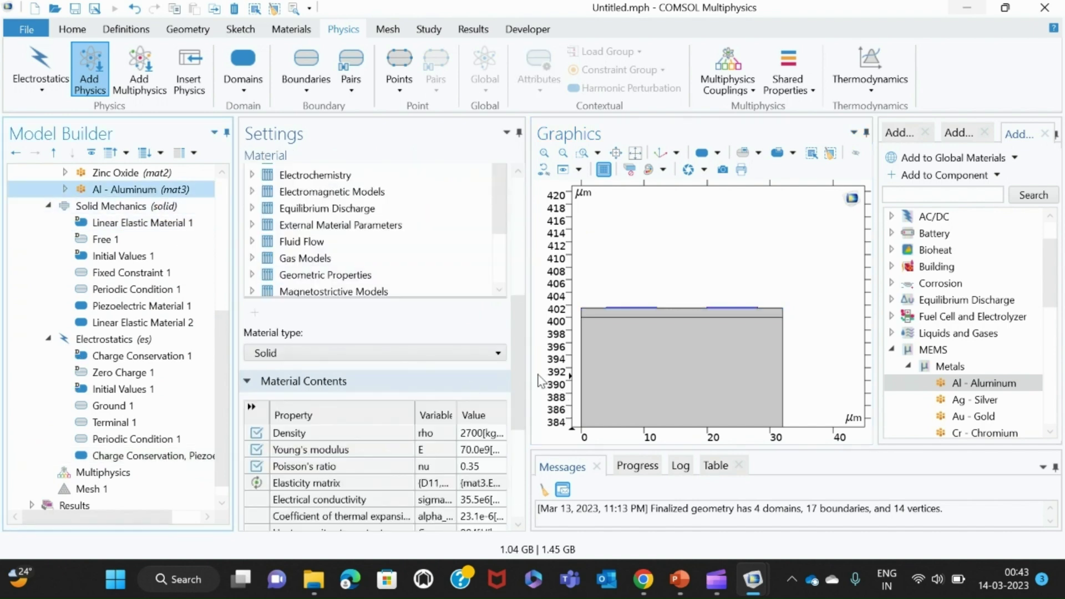
{"action": "left_click_drag", "start_coordinate": [517, 380], "coordinate": [514, 404]}
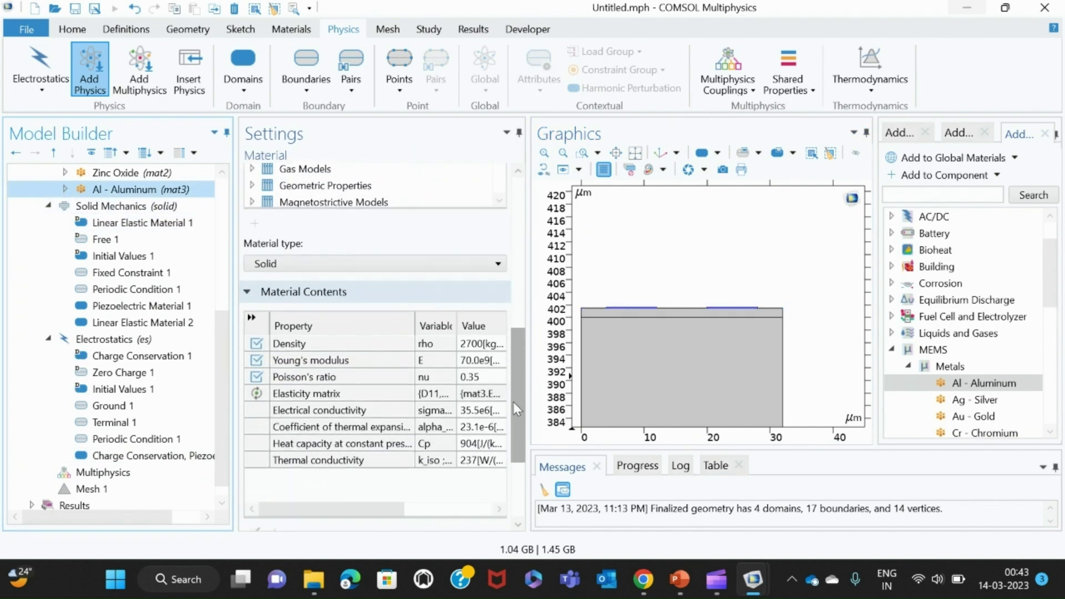
{"action": "left_click", "coordinate": [188, 357]}
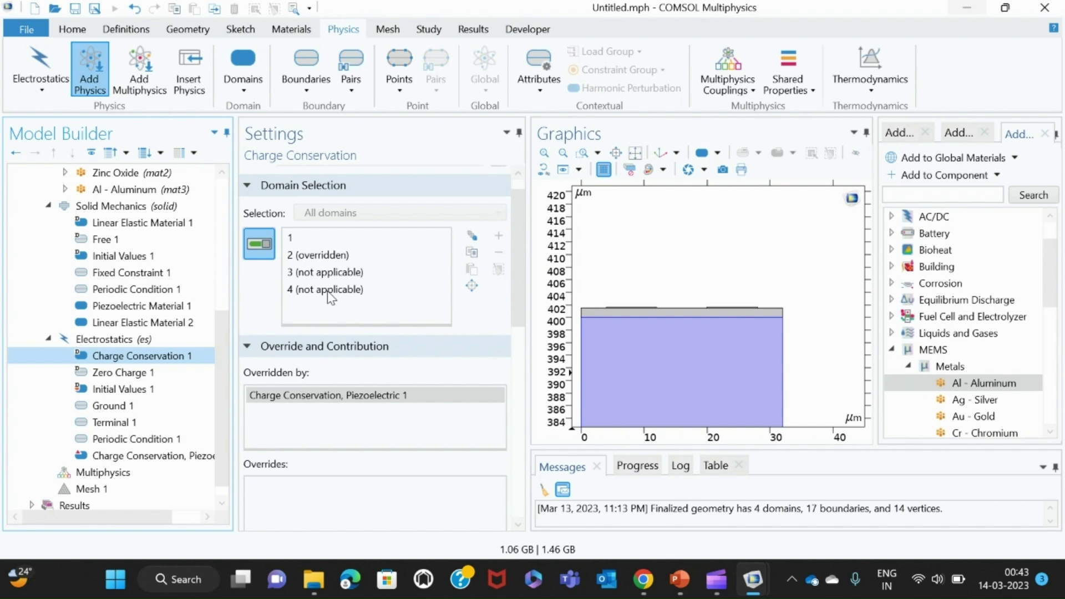
{"action": "left_click", "coordinate": [148, 426]}
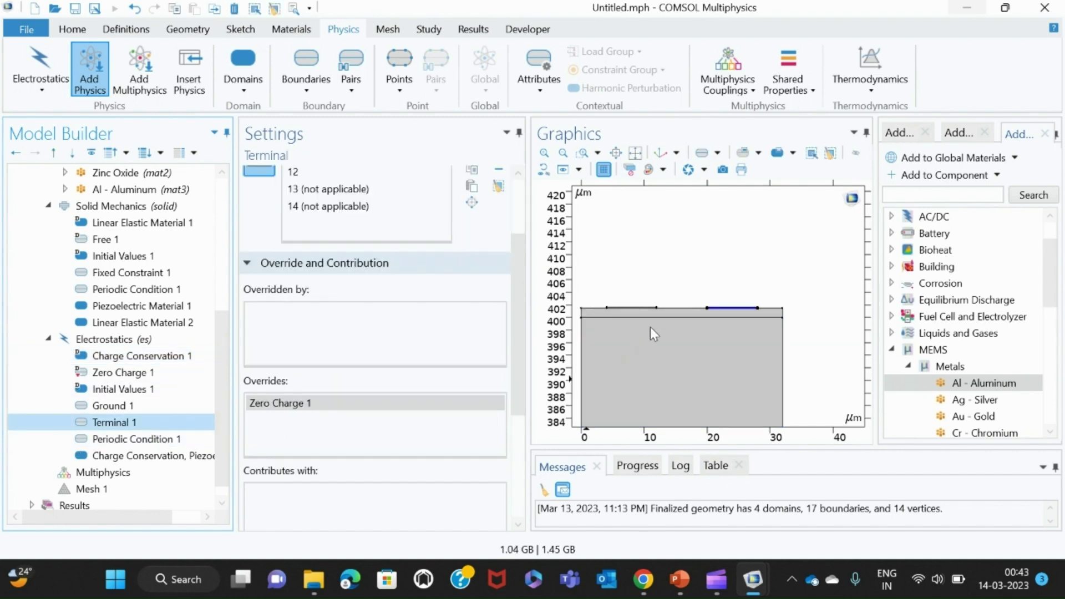
{"action": "left_click", "coordinate": [127, 361]}
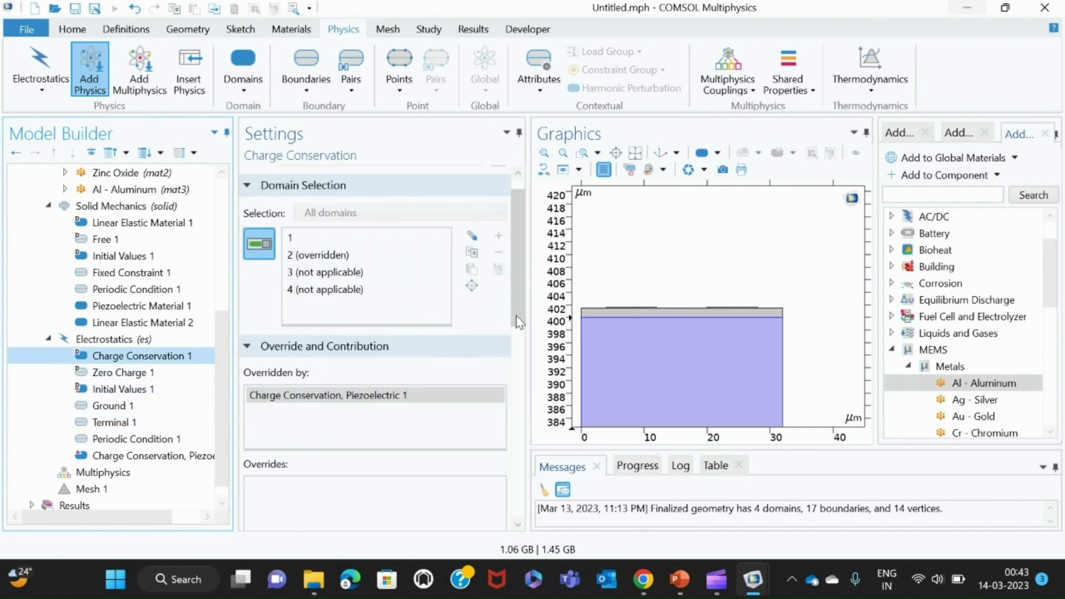
{"action": "left_click_drag", "start_coordinate": [520, 322], "coordinate": [521, 514]}
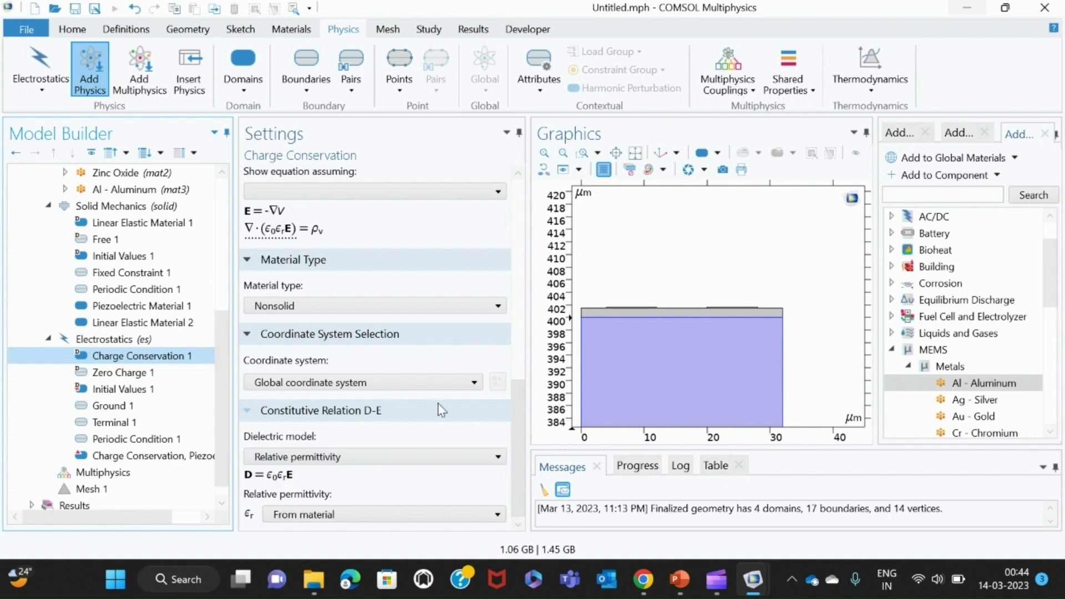
{"action": "left_click_drag", "start_coordinate": [517, 420], "coordinate": [525, 214]}
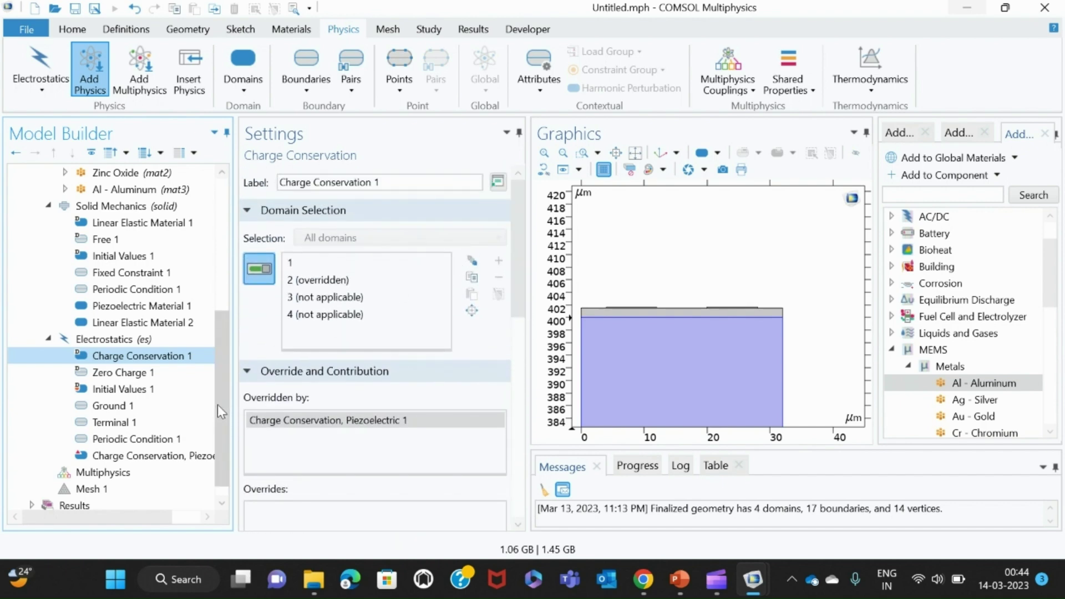
{"action": "scroll", "coordinate": [218, 407], "scroll_direction": "down", "scroll_amount": 1}
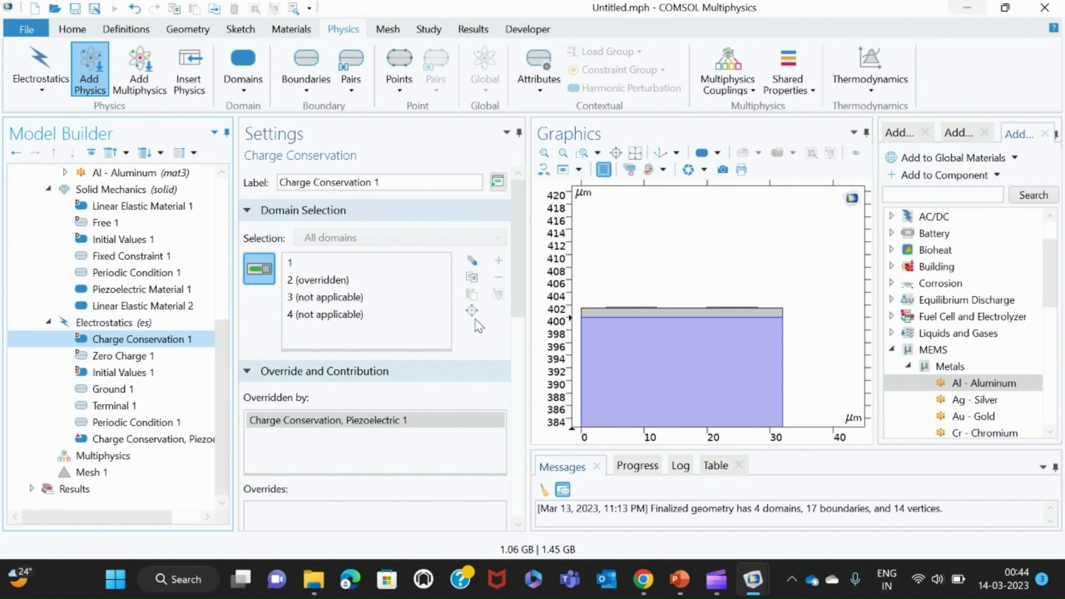
Inspect the boundary selection of Terminal 1 up close on the top strip between x = 20 and 28 µm.
{"action": "left_click", "coordinate": [113, 408]}
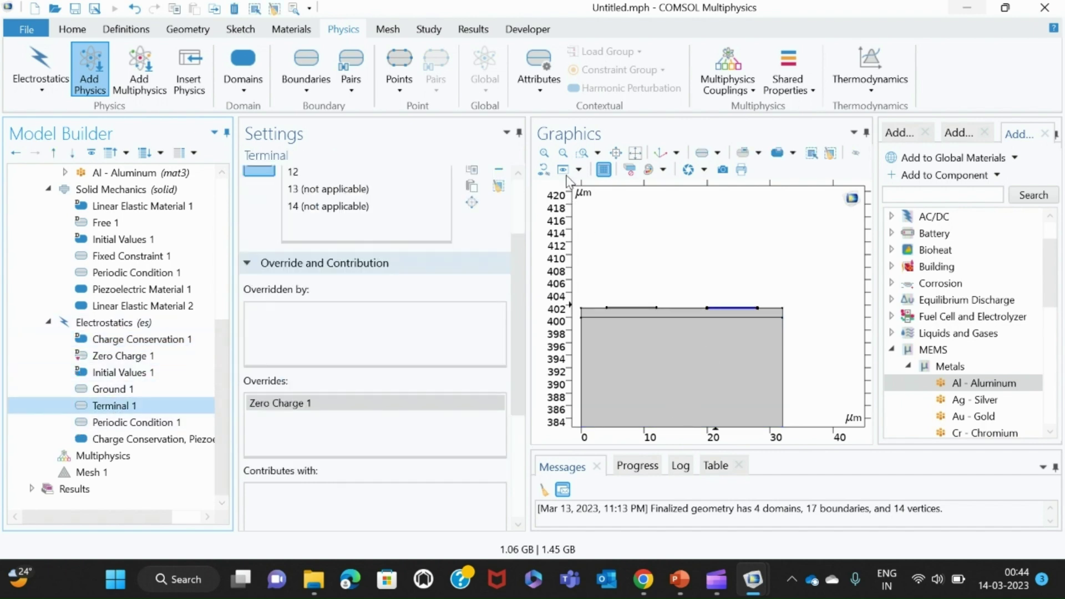
{"action": "left_click", "coordinate": [580, 159]}
{"action": "left_click_drag", "start_coordinate": [690, 279], "coordinate": [784, 344]}
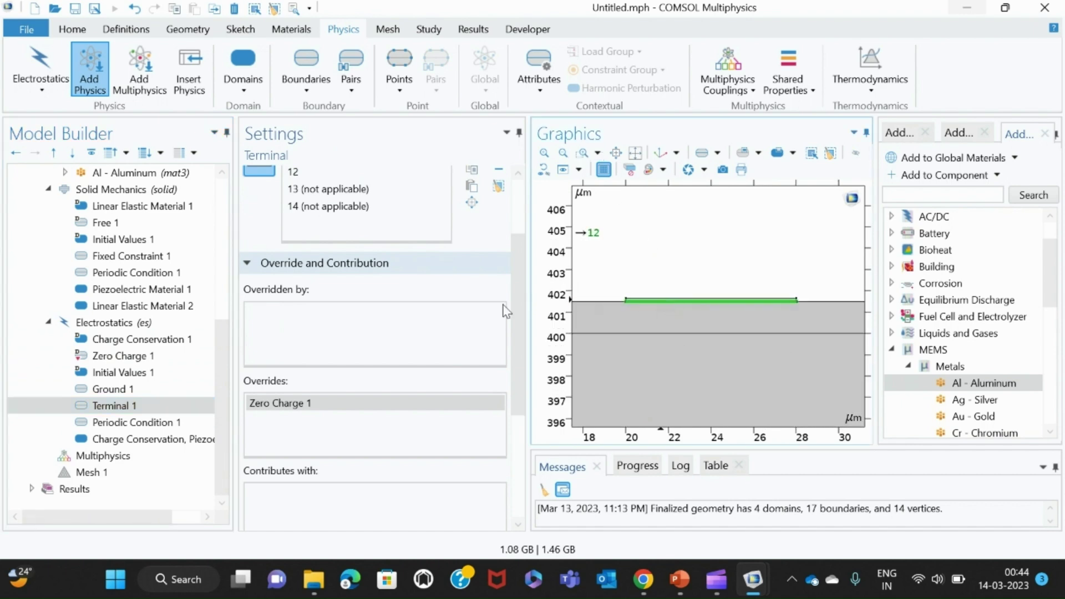
{"action": "scroll", "coordinate": [224, 351], "scroll_direction": "up", "scroll_amount": 1}
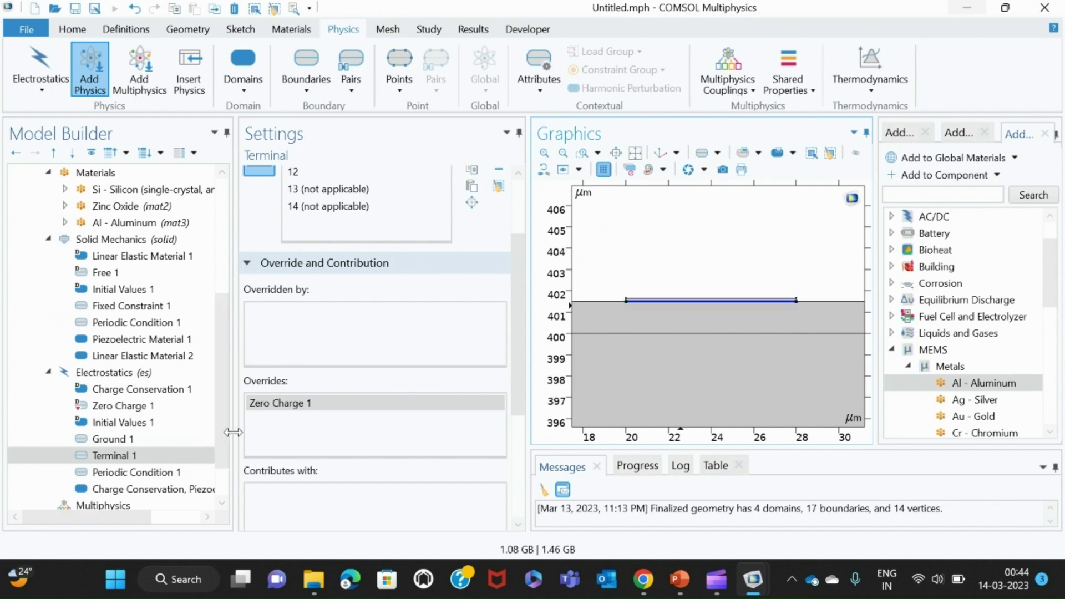
{"action": "scroll", "coordinate": [224, 434], "scroll_direction": "down", "scroll_amount": 1}
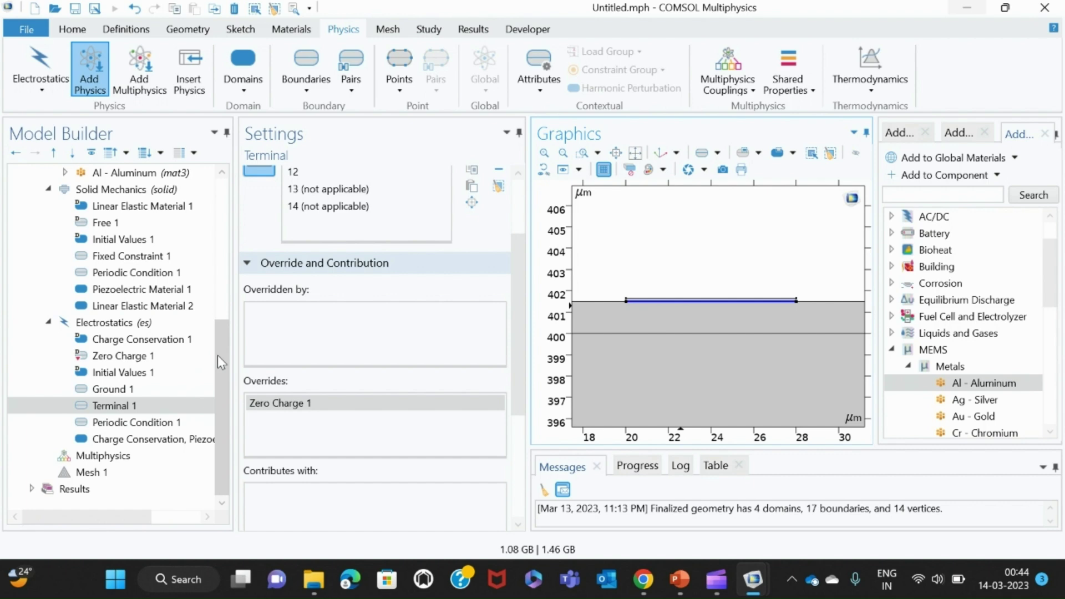
{"action": "mouse_move", "coordinate": [222, 363]}
{"action": "left_mouse_down"}
{"action": "mouse_move", "coordinate": [223, 347]}
{"action": "mouse_move", "coordinate": [221, 371]}
{"action": "left_mouse_up"}
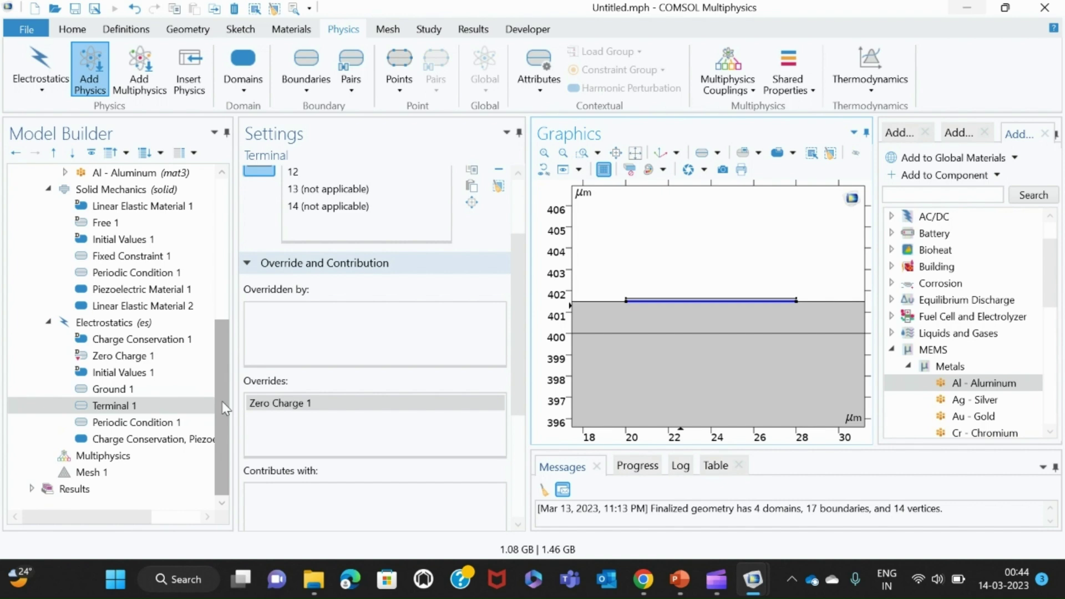
Add a Piezoelectric Effect multiphysics coupling between Solid Mechanics and Electrostatics.
{"action": "left_click", "coordinate": [89, 456]}
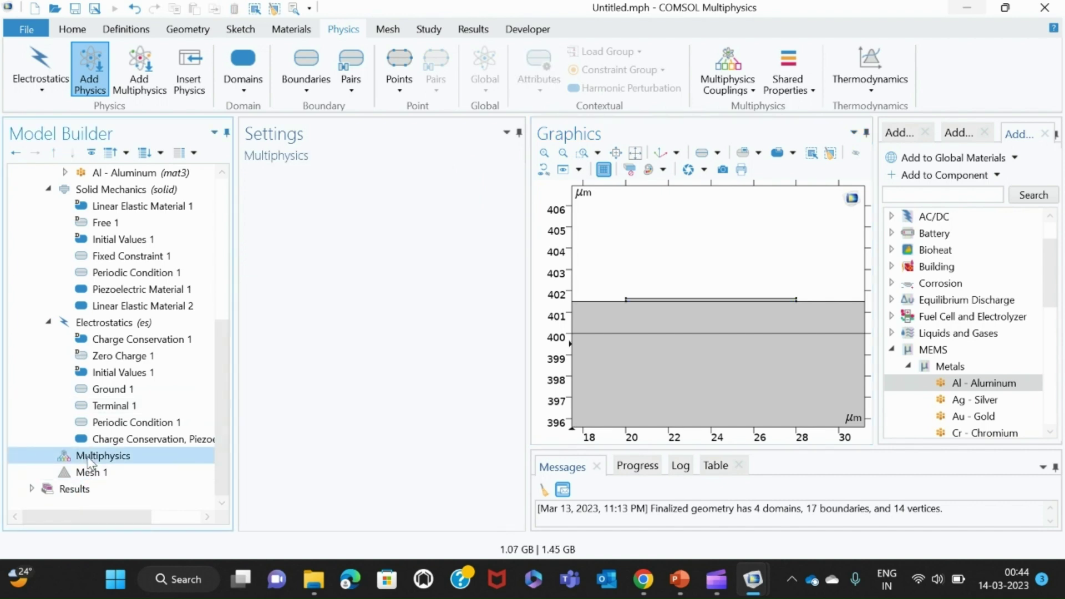
{"action": "right_click", "coordinate": [87, 458]}
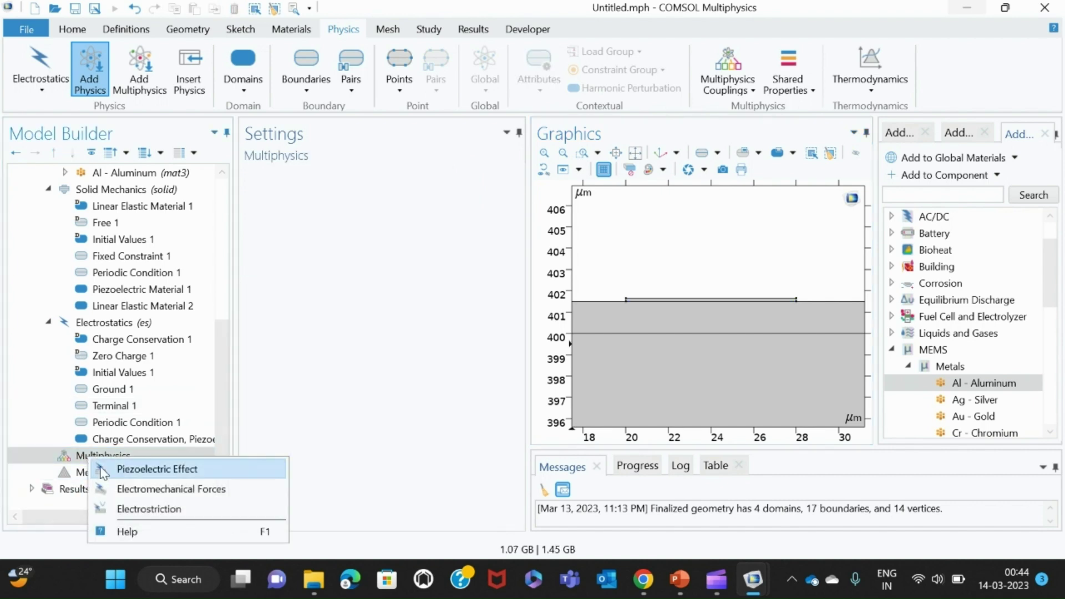
{"action": "left_click", "coordinate": [158, 476]}
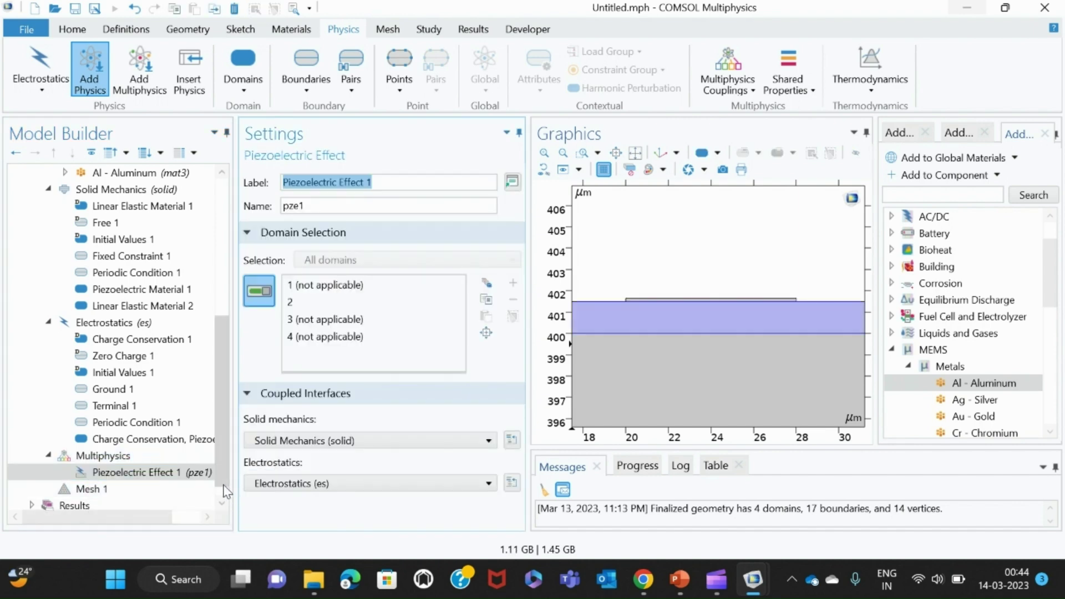
{"action": "left_click", "coordinate": [222, 506]}
{"action": "mouse_move", "coordinate": [221, 481]}
{"action": "left_mouse_down"}
{"action": "mouse_move", "coordinate": [230, 355]}
{"action": "mouse_move", "coordinate": [223, 493]}
{"action": "left_mouse_up"}
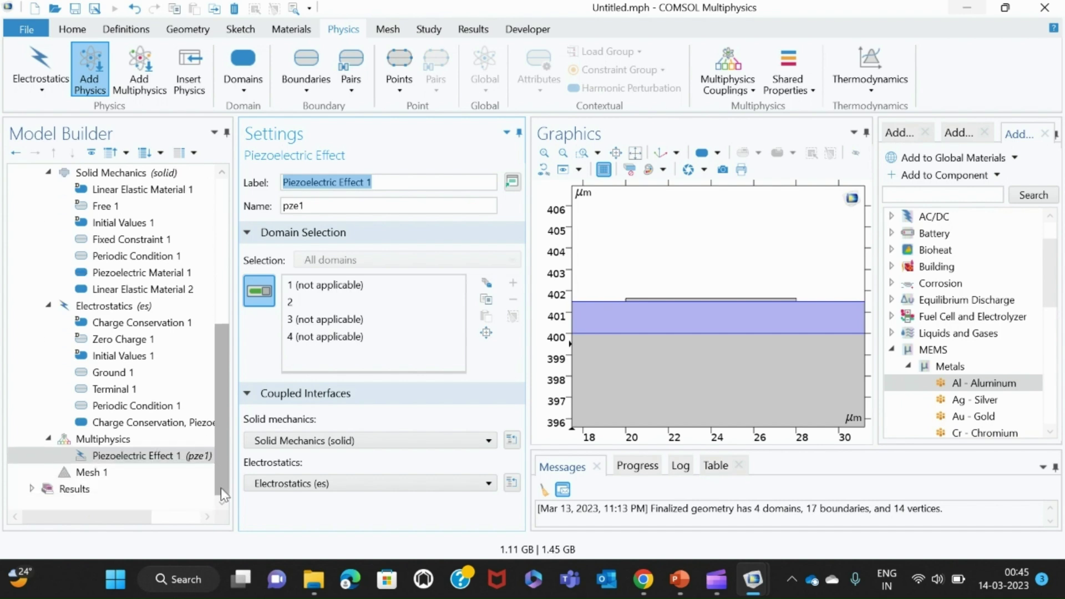
Build the physics-controlled mesh and change its element size setting to Finer.
{"action": "left_click", "coordinate": [129, 474]}
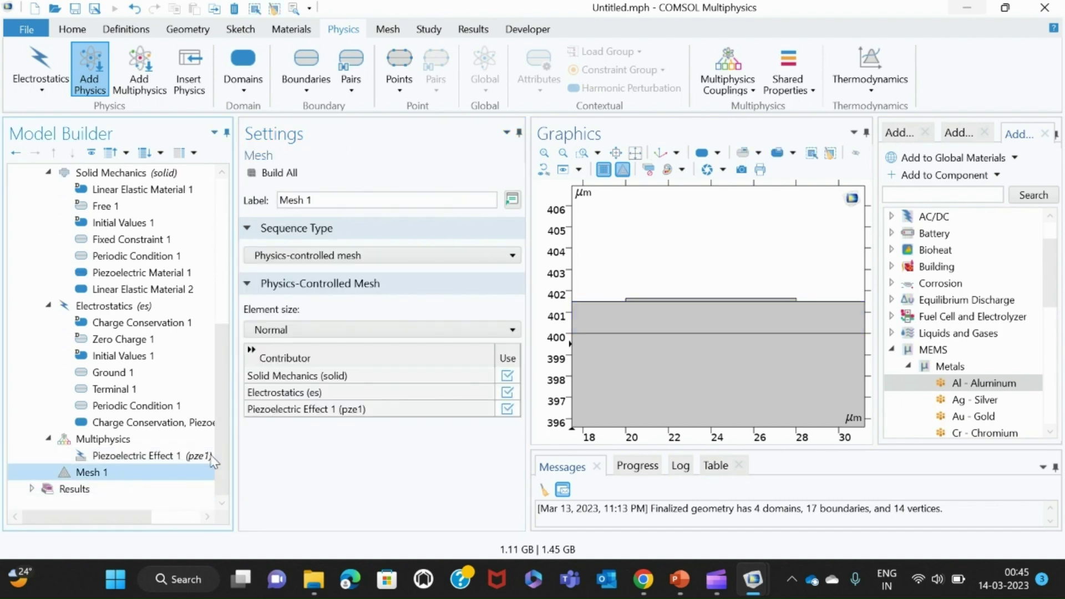
{"action": "left_click", "coordinate": [279, 173]}
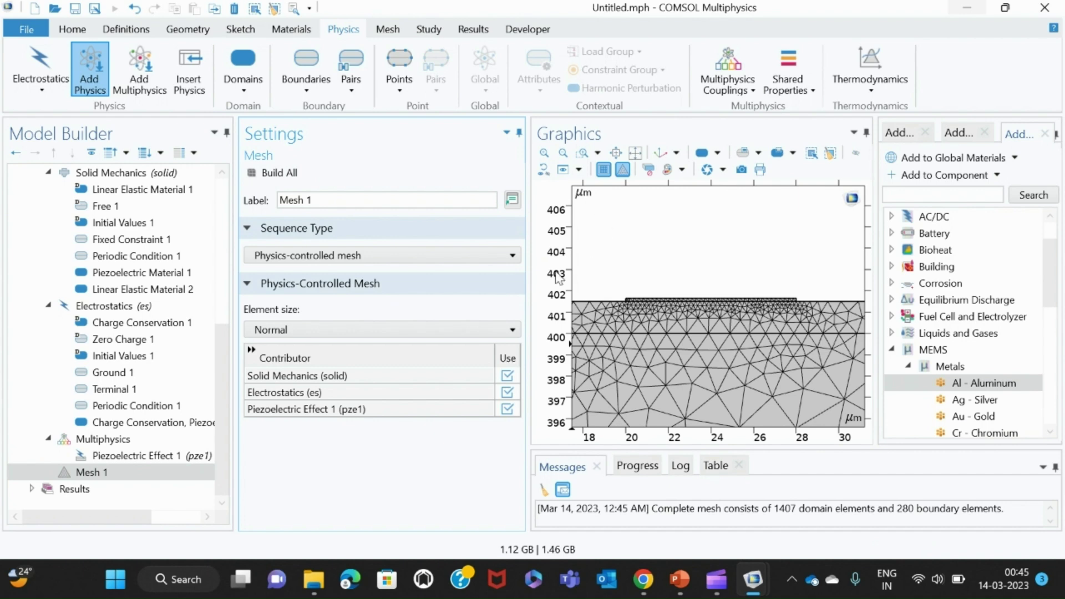
{"action": "left_click", "coordinate": [507, 333]}
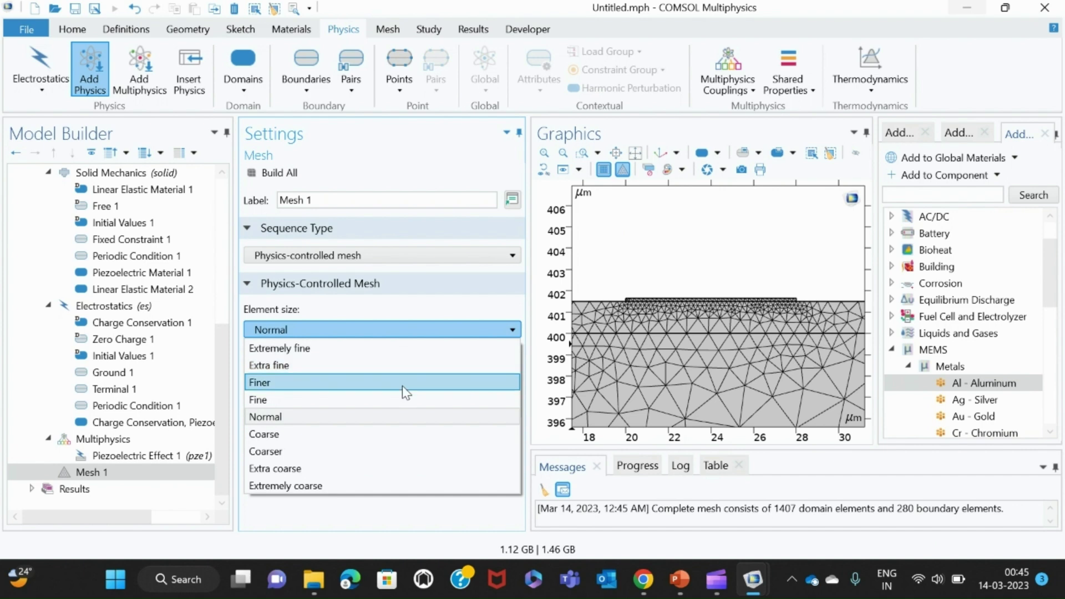
{"action": "left_click", "coordinate": [402, 385]}
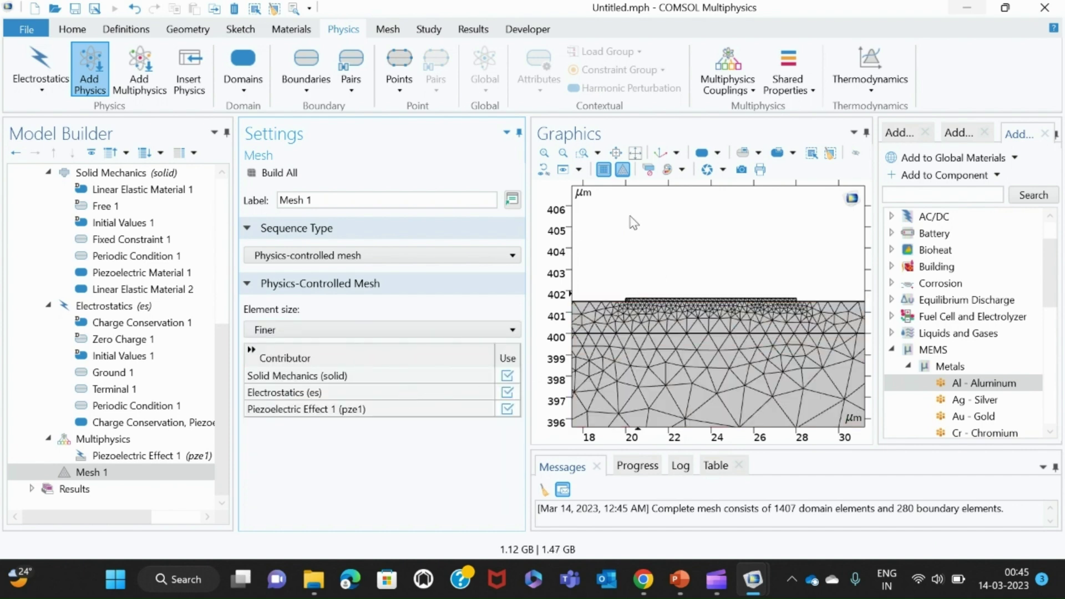
{"action": "left_click", "coordinate": [563, 153]}
{"action": "left_click", "coordinate": [563, 153]}
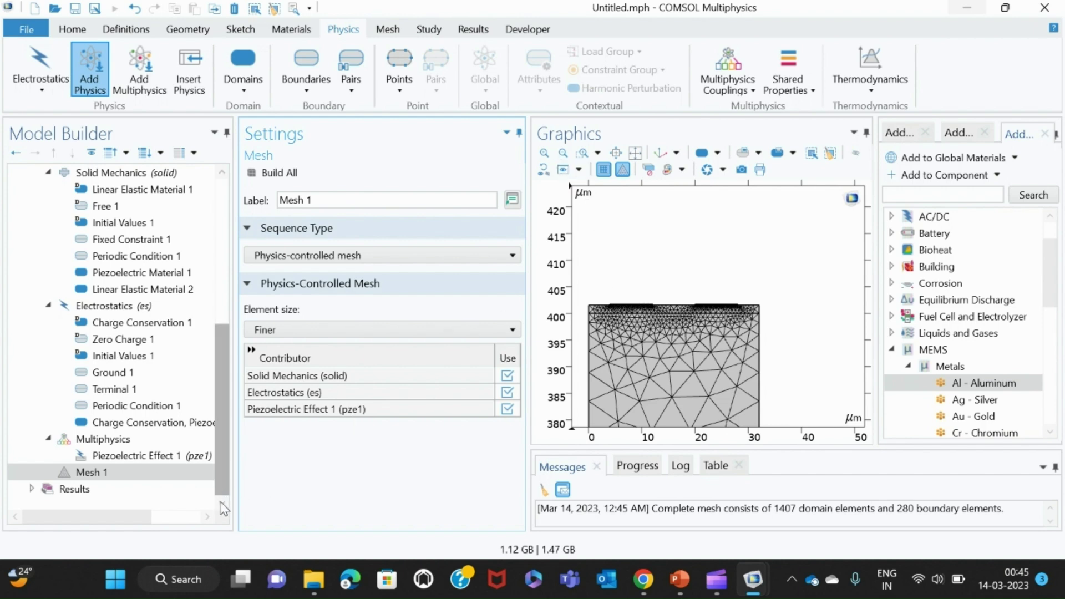
Add an Eigenfrequency study from the preset studies for the selected multiphysics.
{"action": "left_click", "coordinate": [955, 143]}
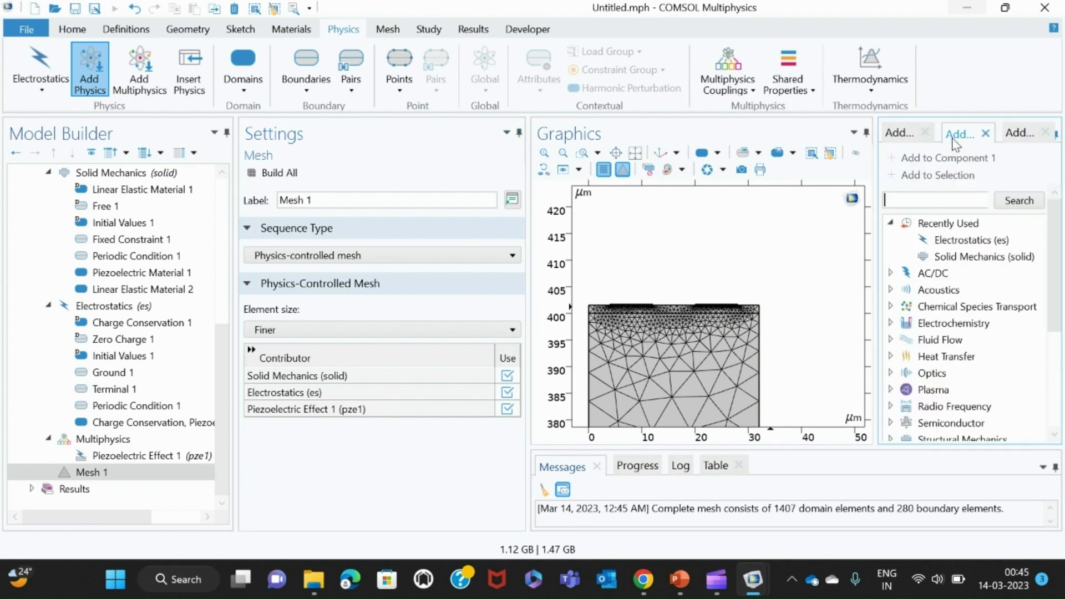
{"action": "left_click", "coordinate": [899, 137]}
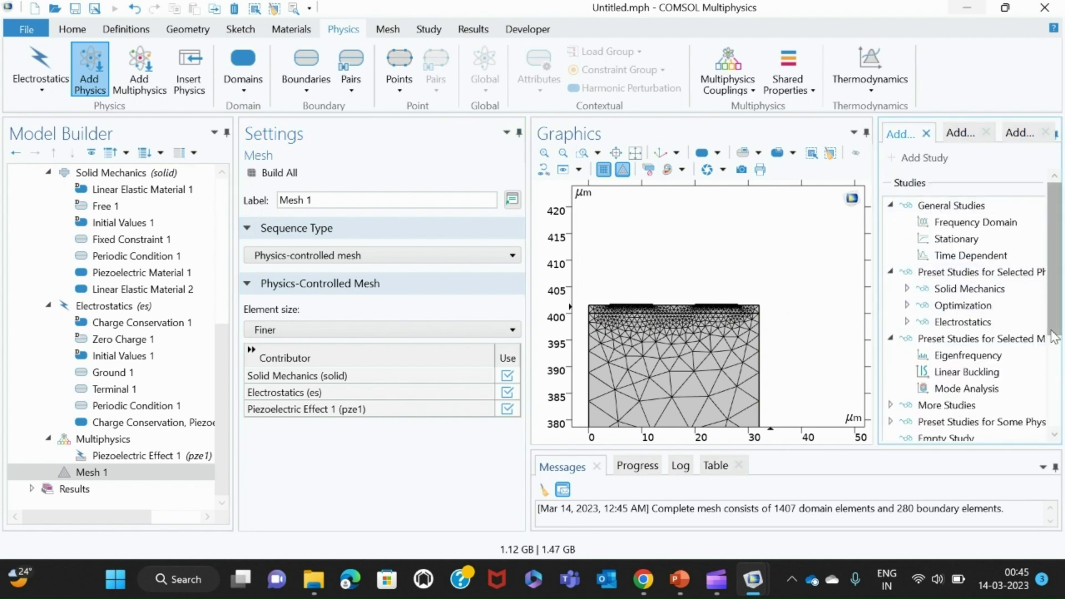
{"action": "scroll", "coordinate": [1053, 354], "scroll_direction": "down", "scroll_amount": 1}
{"action": "scroll", "coordinate": [1053, 353], "scroll_direction": "down", "scroll_amount": 1}
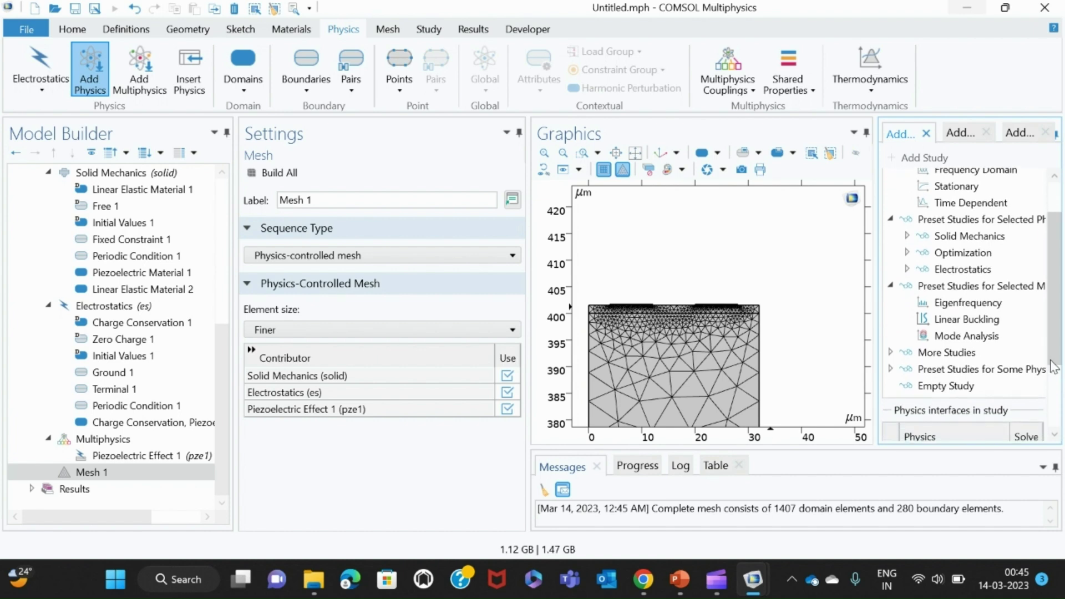
{"action": "left_click", "coordinate": [972, 306]}
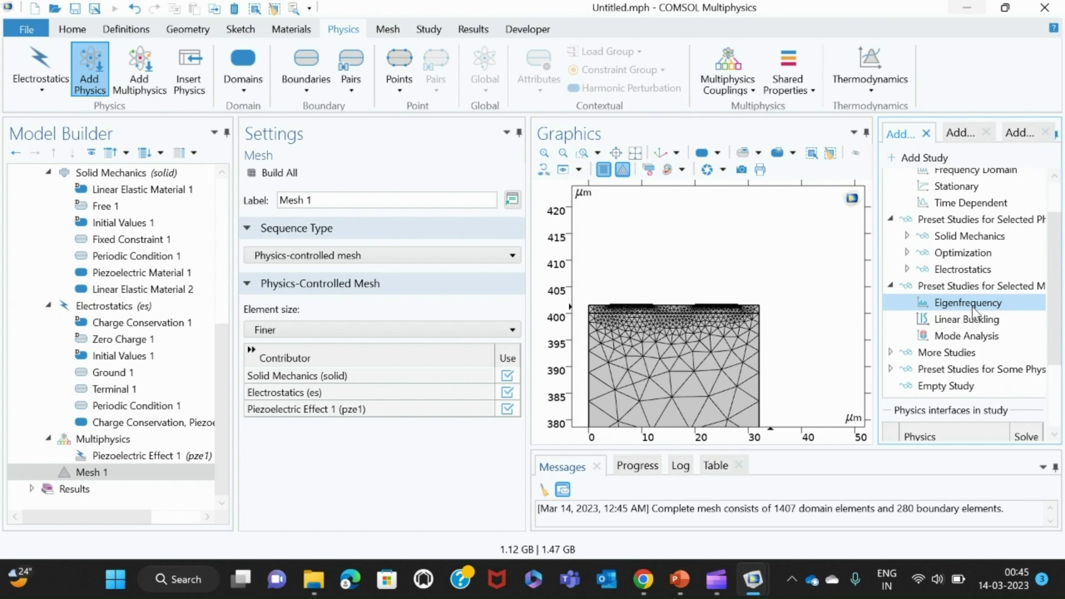
{"action": "double_click", "coordinate": [972, 307]}
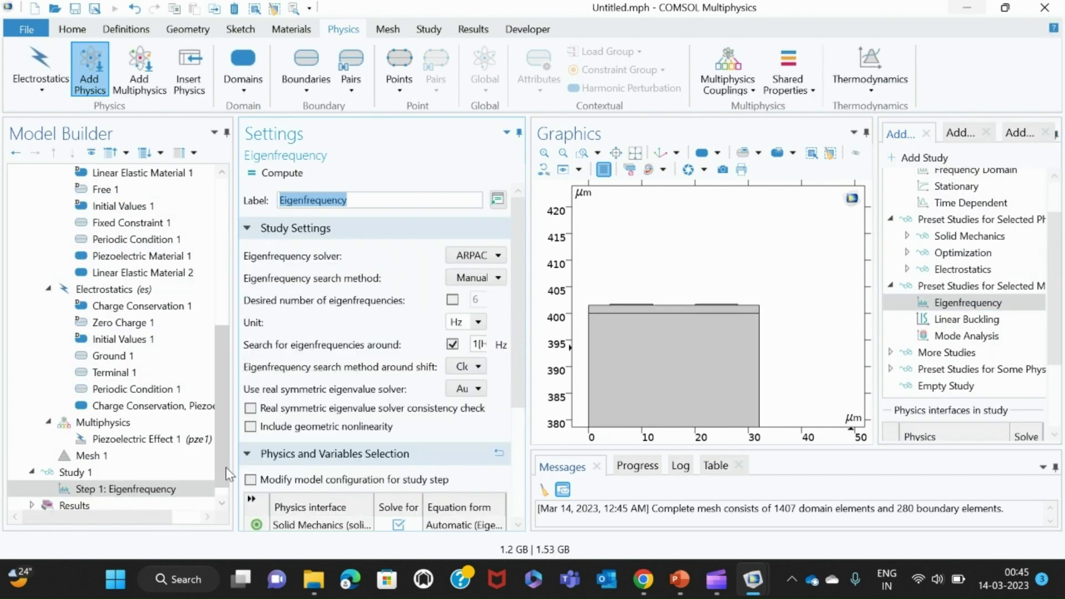
{"action": "scroll", "coordinate": [227, 487], "scroll_direction": "down", "scroll_amount": 1}
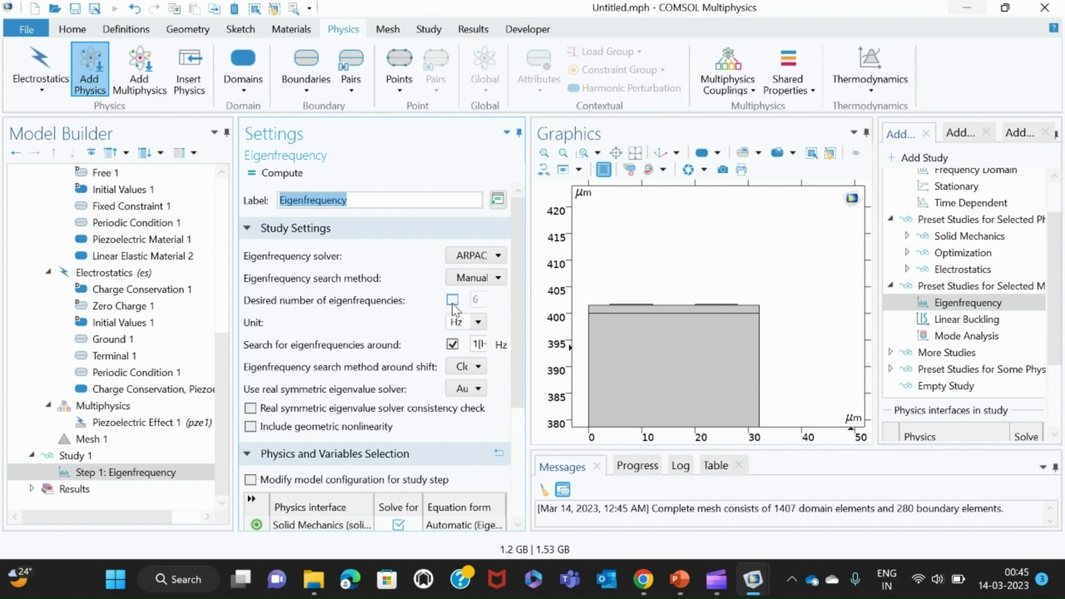
Set the Eigenfrequency step's unit to MHz, specify the frequency to search around, and enable and enter the desired number of eigenfrequencies.
{"action": "left_click", "coordinate": [481, 326]}
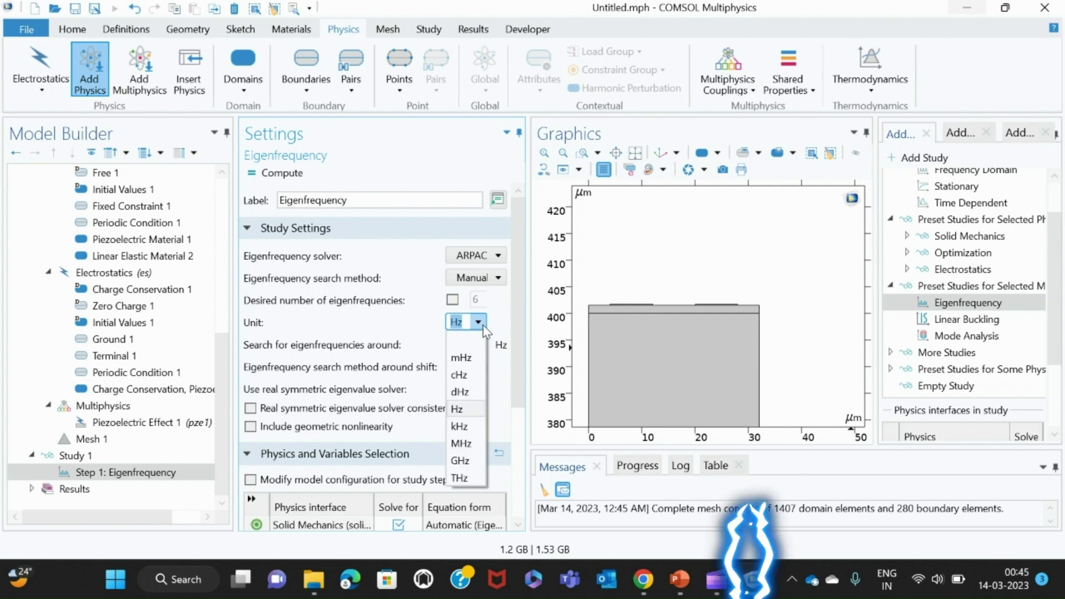
{"action": "left_click", "coordinate": [458, 444]}
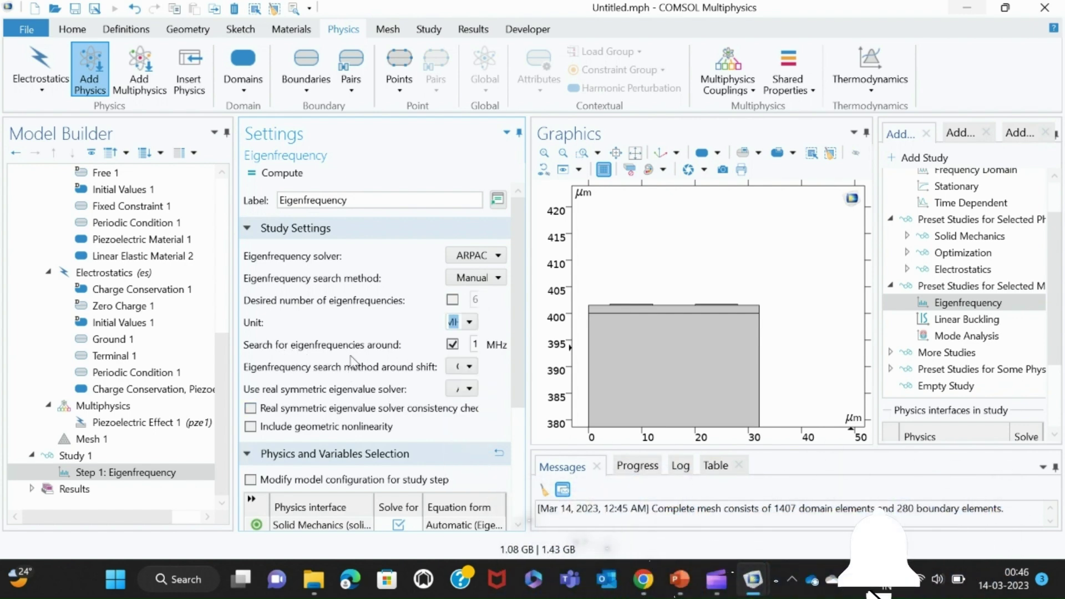
{"action": "left_click", "coordinate": [475, 344]}
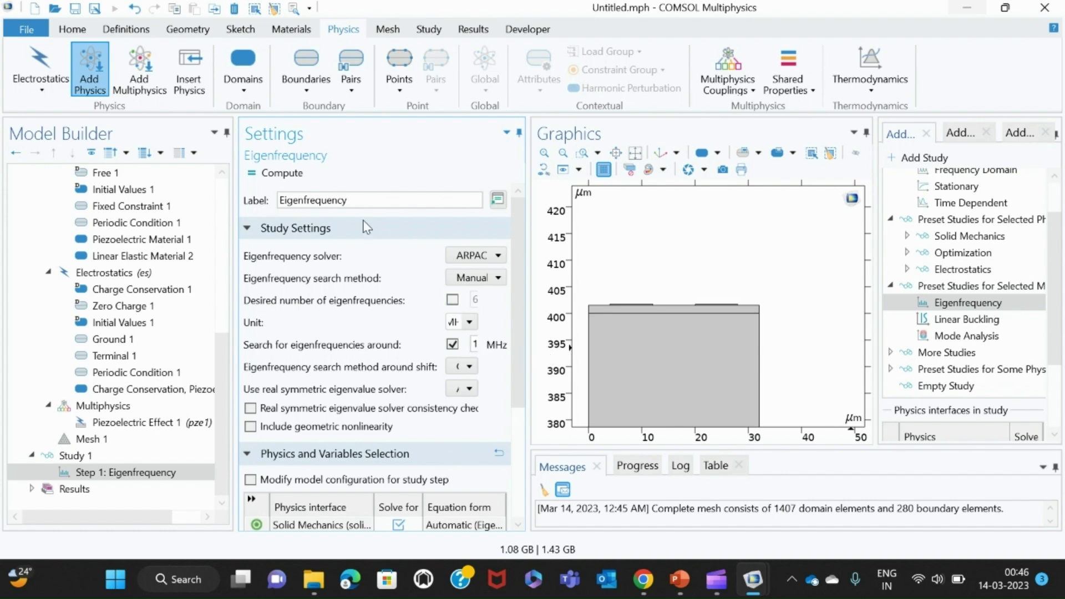
{"action": "left_click", "coordinate": [452, 301]}
{"action": "left_click", "coordinate": [477, 300]}
{"action": "key", "text": "BackSpace"}
{"action": "type", "text": "3"}
Check the physics and multiphysics couplings included in the Eigenfrequency step, and compute the study.
{"action": "left_click_drag", "start_coordinate": [516, 355], "coordinate": [514, 462]}
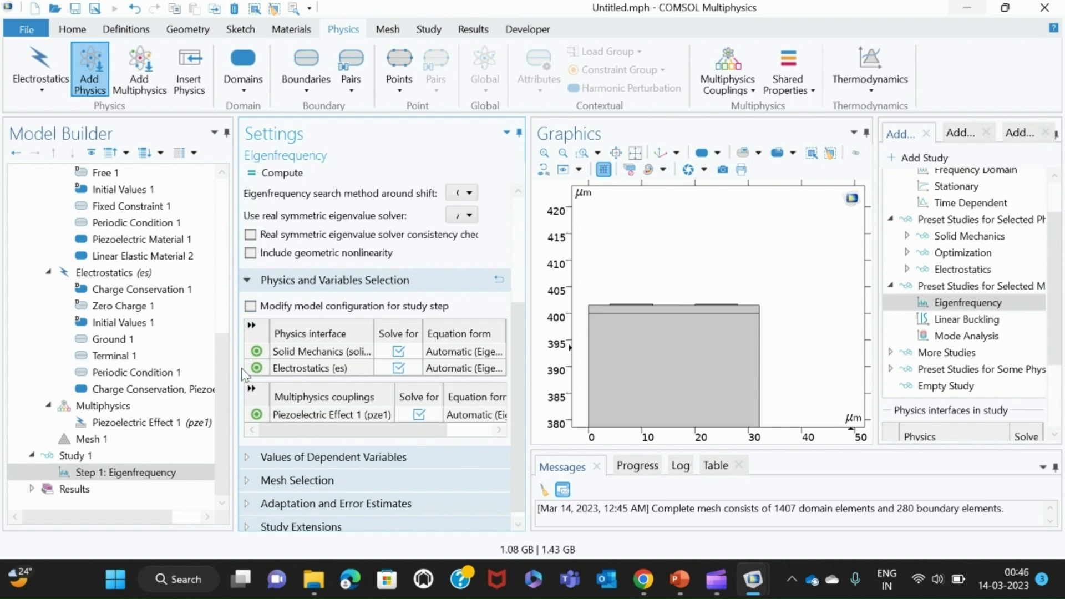
{"action": "scroll", "coordinate": [228, 383], "scroll_direction": "up", "scroll_amount": 1}
{"action": "left_click_drag", "start_coordinate": [227, 383], "coordinate": [218, 427]}
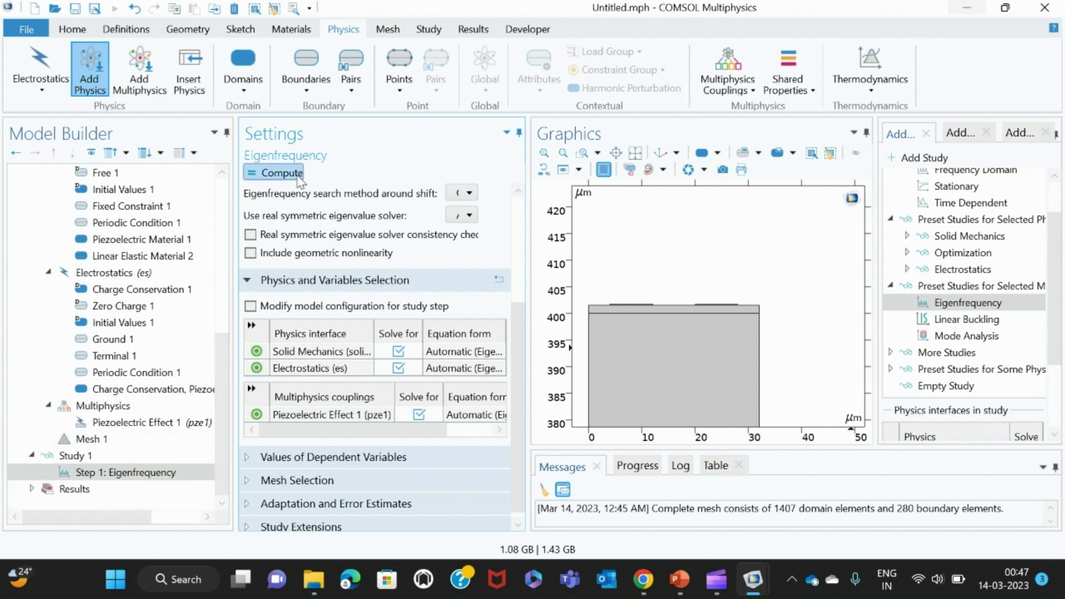
{"action": "left_click_drag", "start_coordinate": [514, 331], "coordinate": [515, 215]}
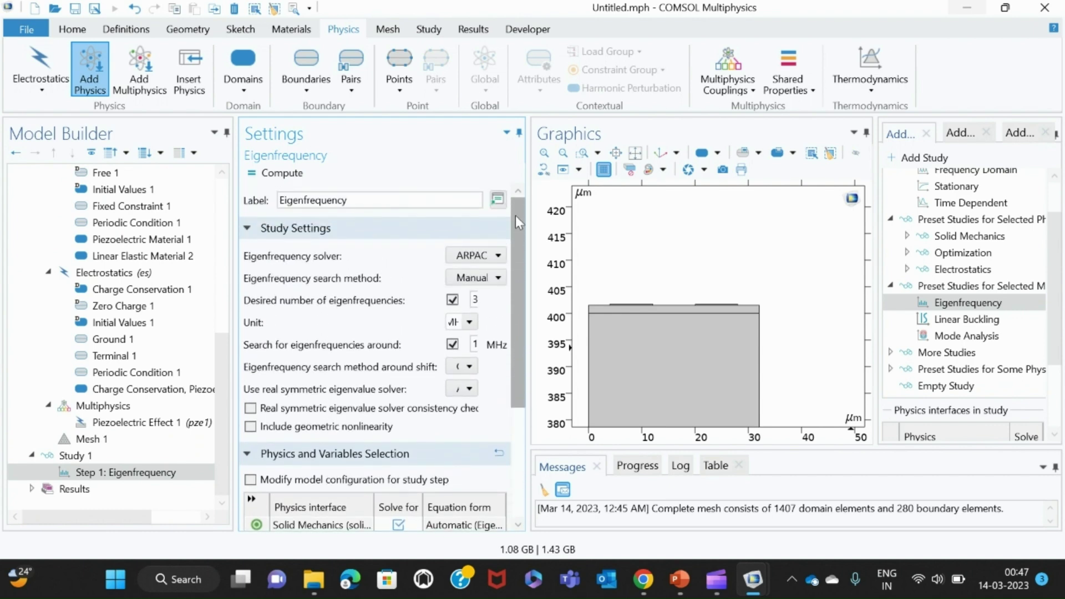
{"action": "left_click", "coordinate": [288, 176]}
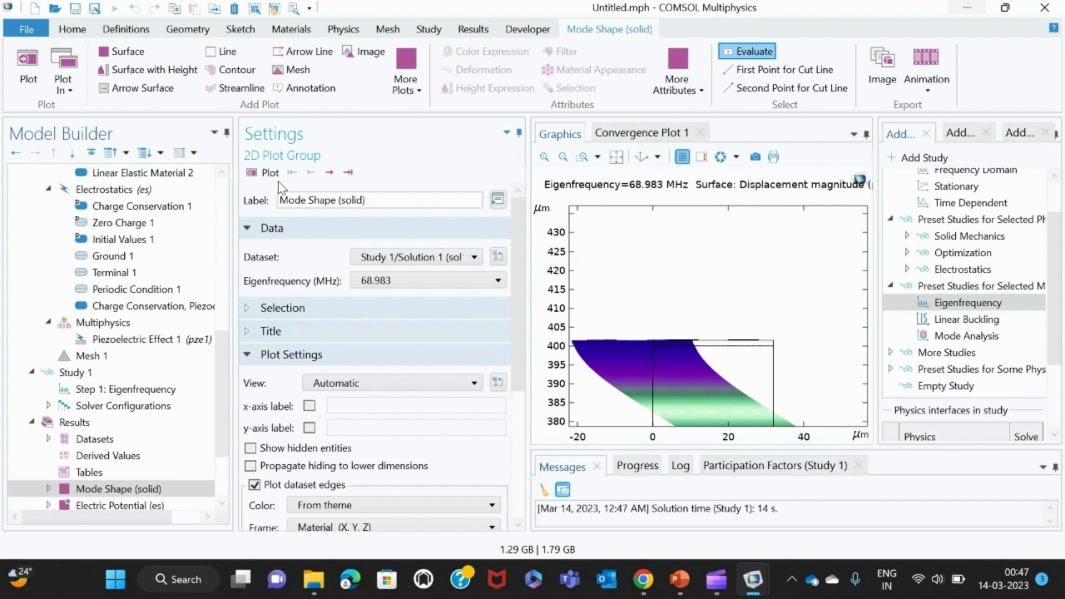
Examine the first three mode shapes around the upper part of the layered structure and look through the list of computed eigenfrequencies.
{"action": "left_click", "coordinate": [329, 176]}
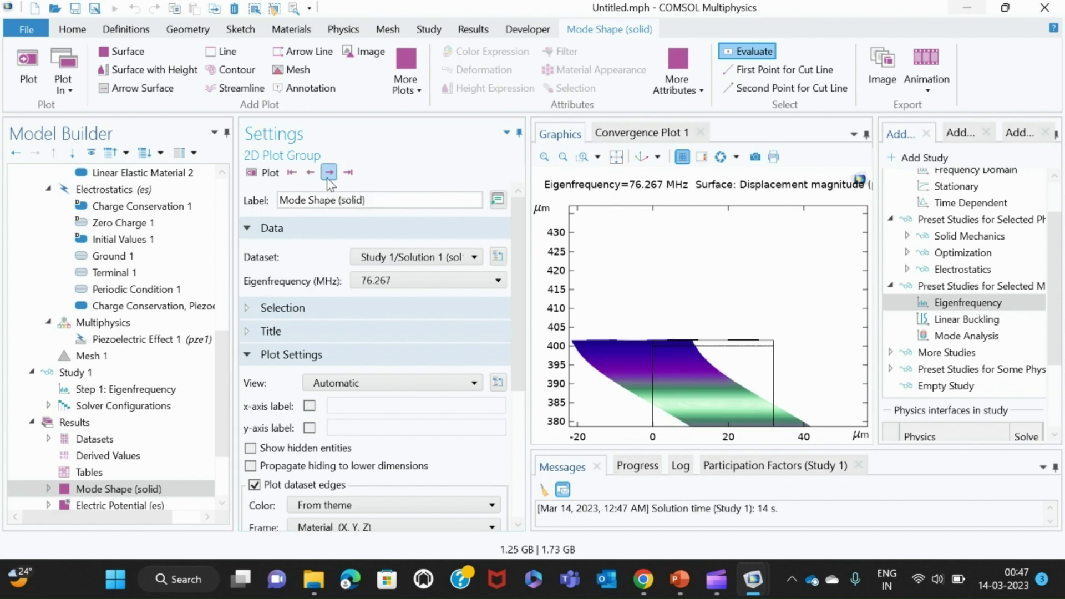
{"action": "left_click", "coordinate": [329, 178]}
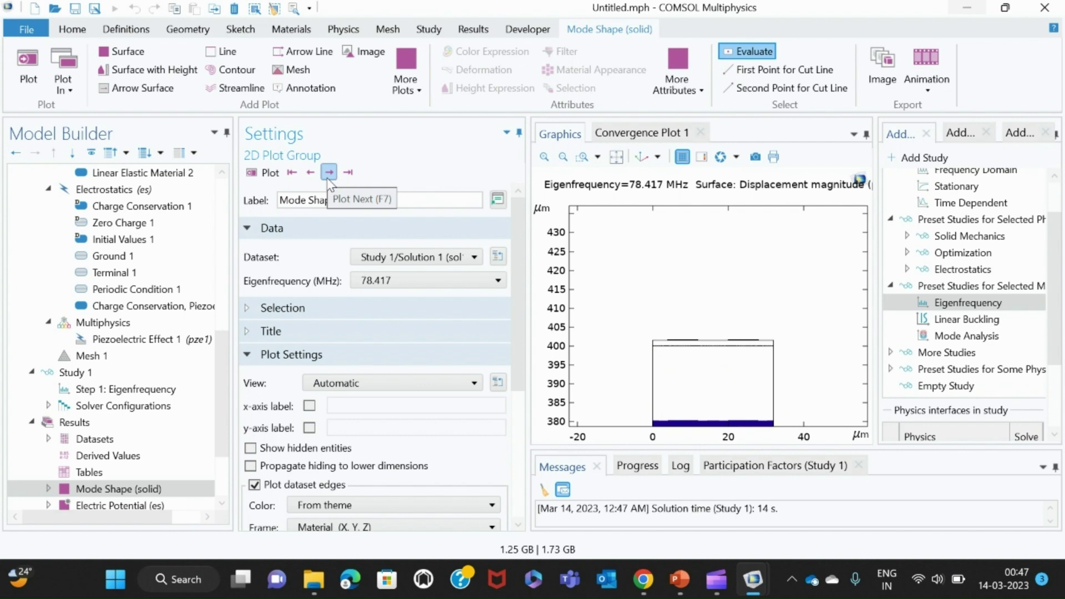
{"action": "left_click", "coordinate": [562, 158]}
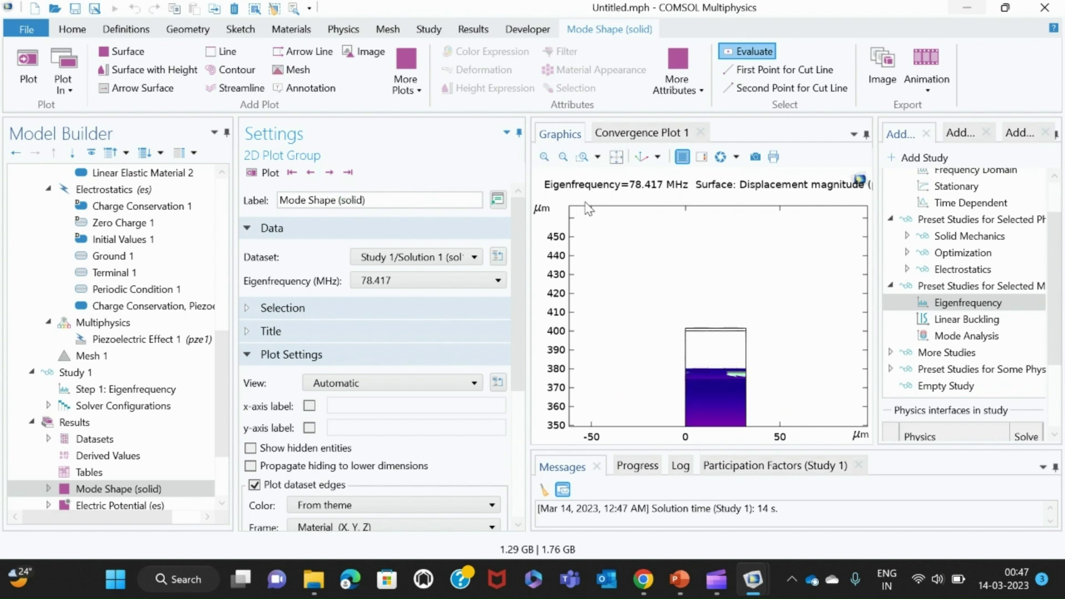
{"action": "left_click", "coordinate": [563, 157]}
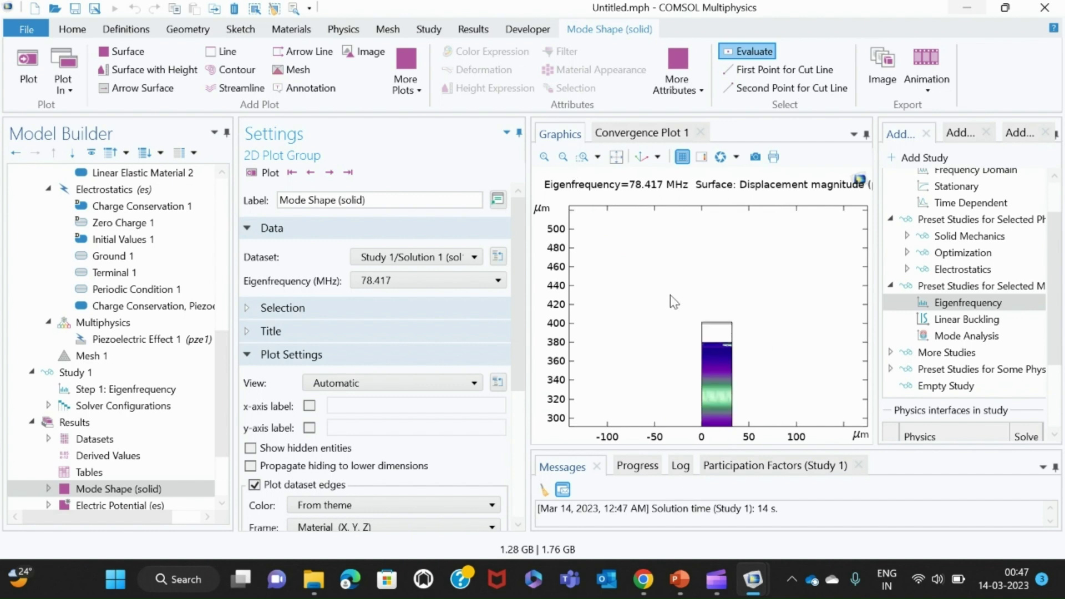
{"action": "left_click", "coordinate": [582, 157]}
{"action": "left_click_drag", "start_coordinate": [680, 308], "coordinate": [754, 405]}
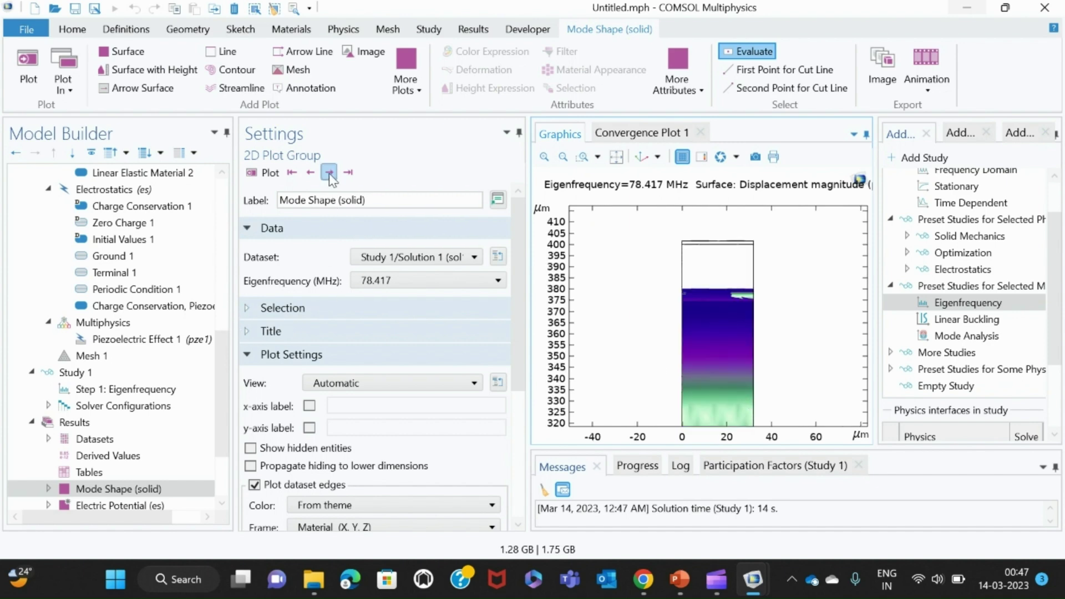
{"action": "left_click", "coordinate": [377, 285]}
{"action": "scroll", "coordinate": [500, 344], "scroll_direction": "up", "scroll_amount": 2}
{"action": "mouse_move", "coordinate": [499, 338]}
{"action": "left_mouse_down"}
{"action": "mouse_move", "coordinate": [501, 421]}
{"action": "mouse_move", "coordinate": [501, 331]}
{"action": "left_mouse_up"}
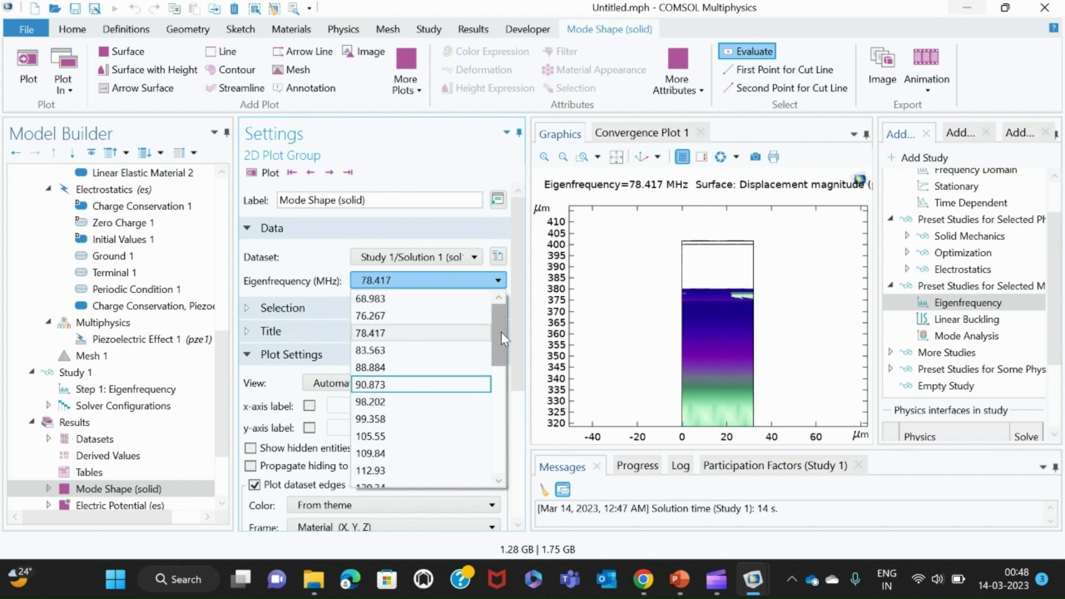
Advance the Mode Shape (solid) plot through the successive eigenfrequencies up to the 139.16 MHz mode.
{"action": "left_click", "coordinate": [329, 174]}
{"action": "left_click", "coordinate": [330, 174]}
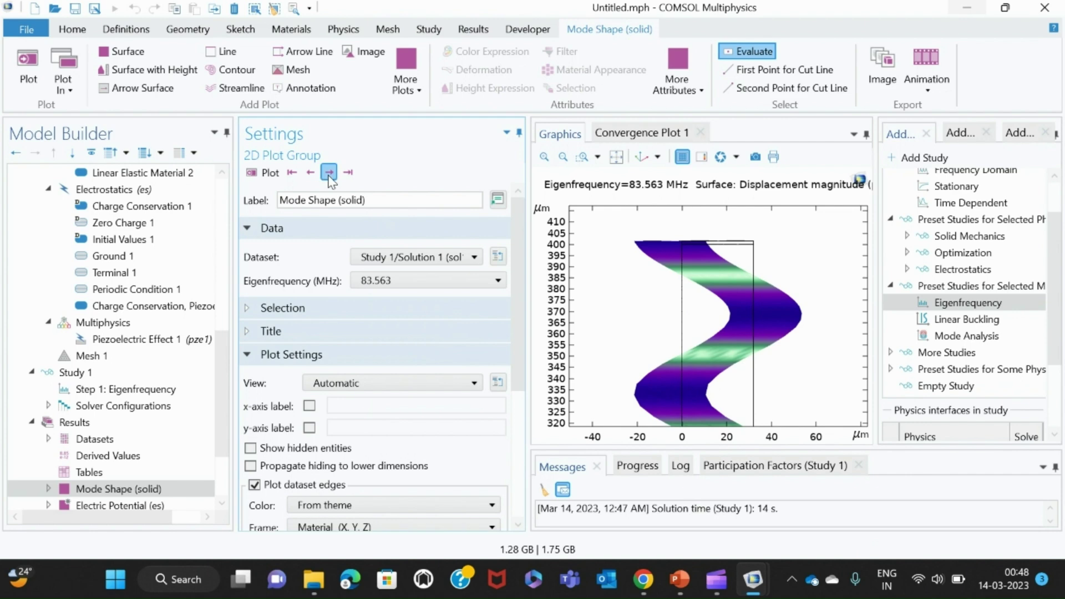
{"action": "left_click", "coordinate": [329, 173]}
{"action": "left_click", "coordinate": [330, 173]}
{"action": "left_click", "coordinate": [330, 173]}
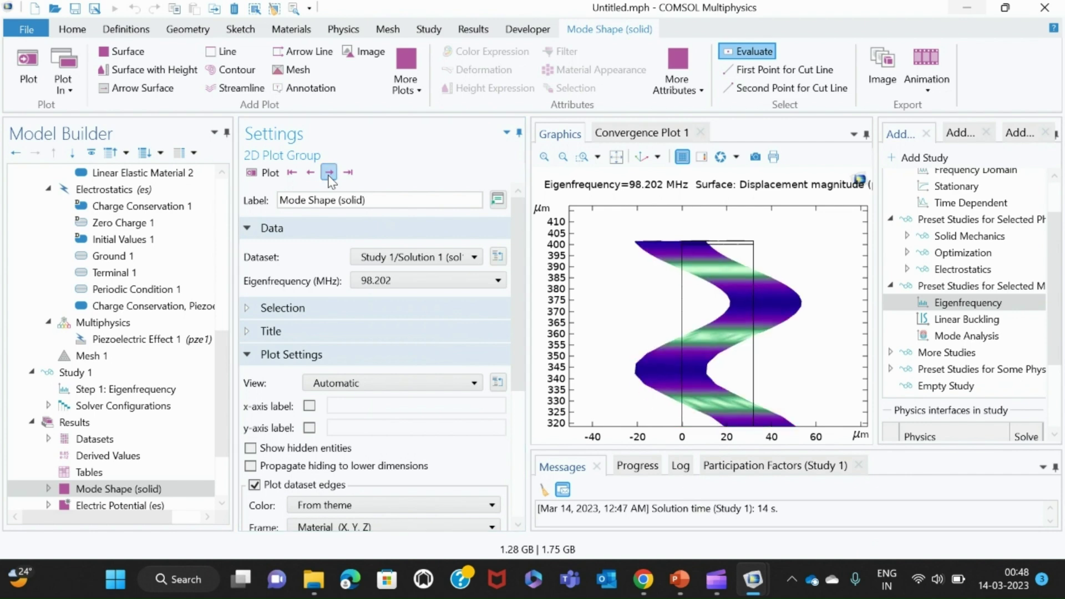
{"action": "left_click", "coordinate": [329, 173]}
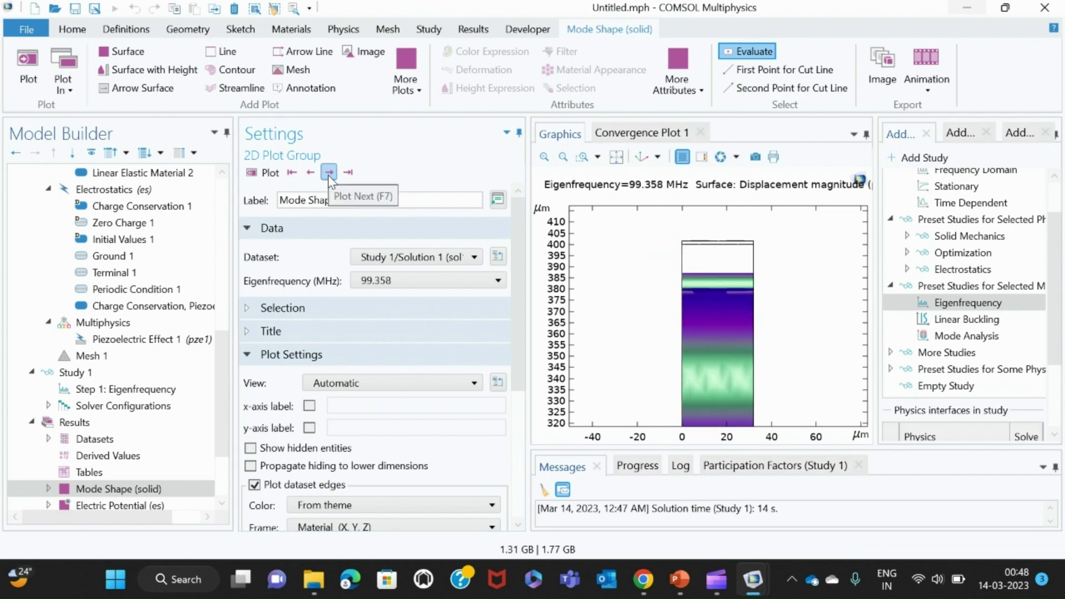
{"action": "left_click", "coordinate": [329, 173]}
{"action": "left_click", "coordinate": [330, 173]}
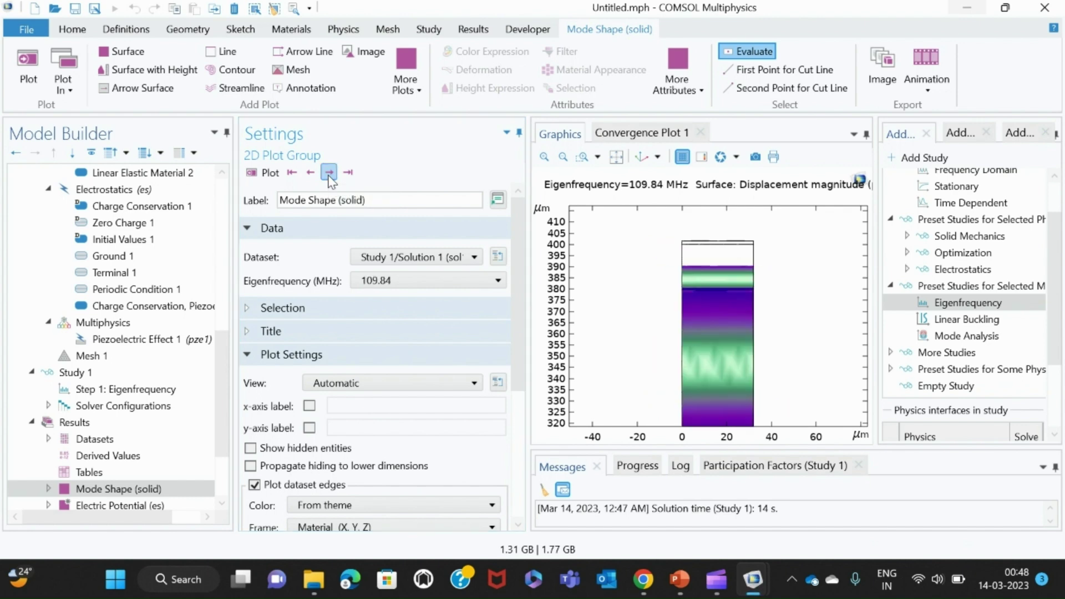
{"action": "left_click", "coordinate": [329, 173]}
{"action": "left_click", "coordinate": [330, 173]}
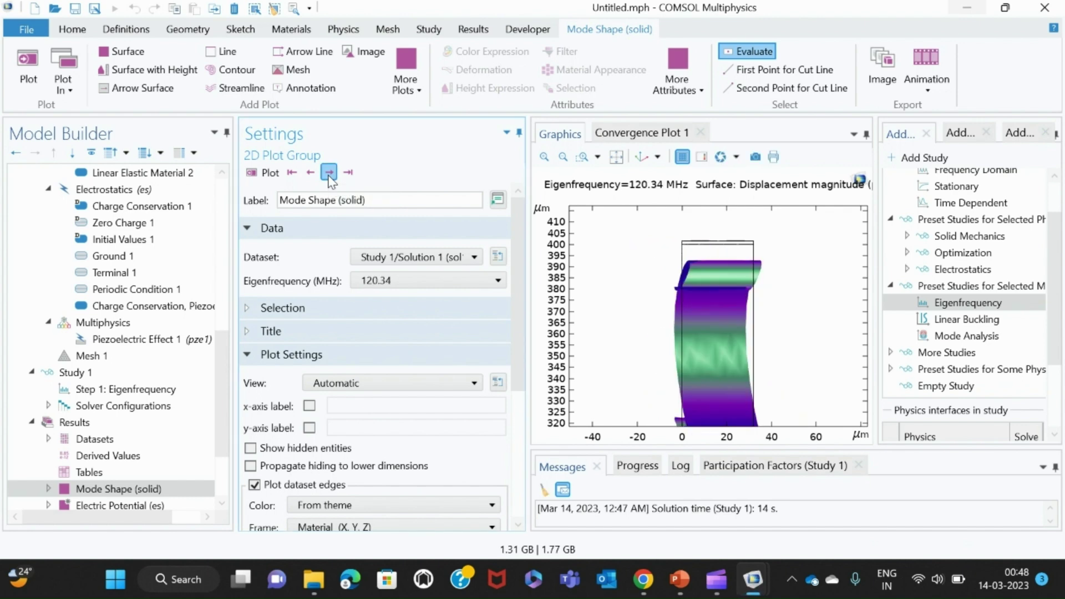
{"action": "left_click", "coordinate": [329, 173]}
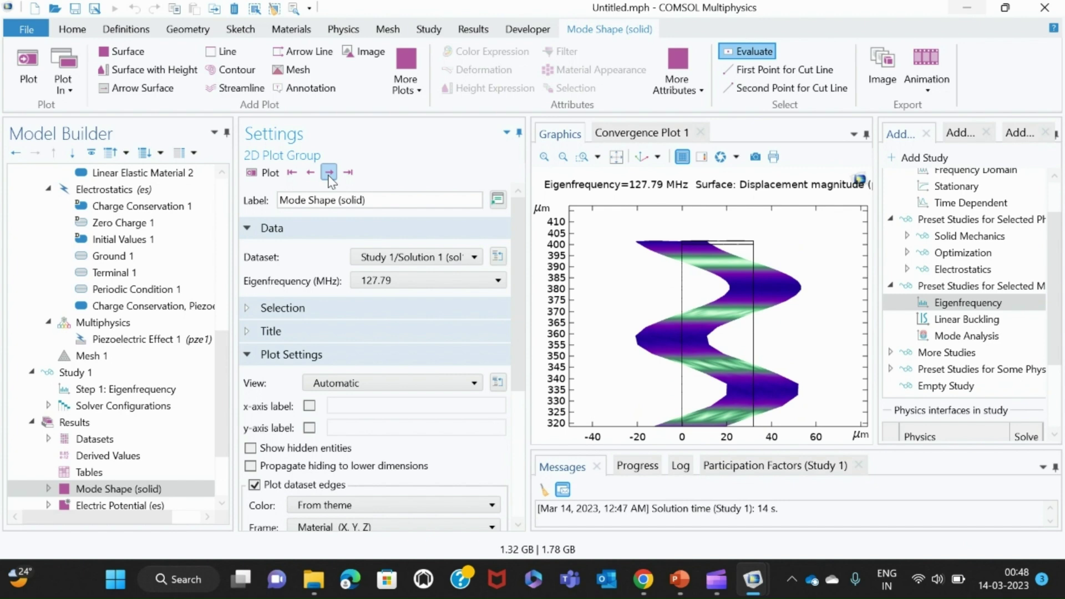
{"action": "left_click", "coordinate": [329, 173]}
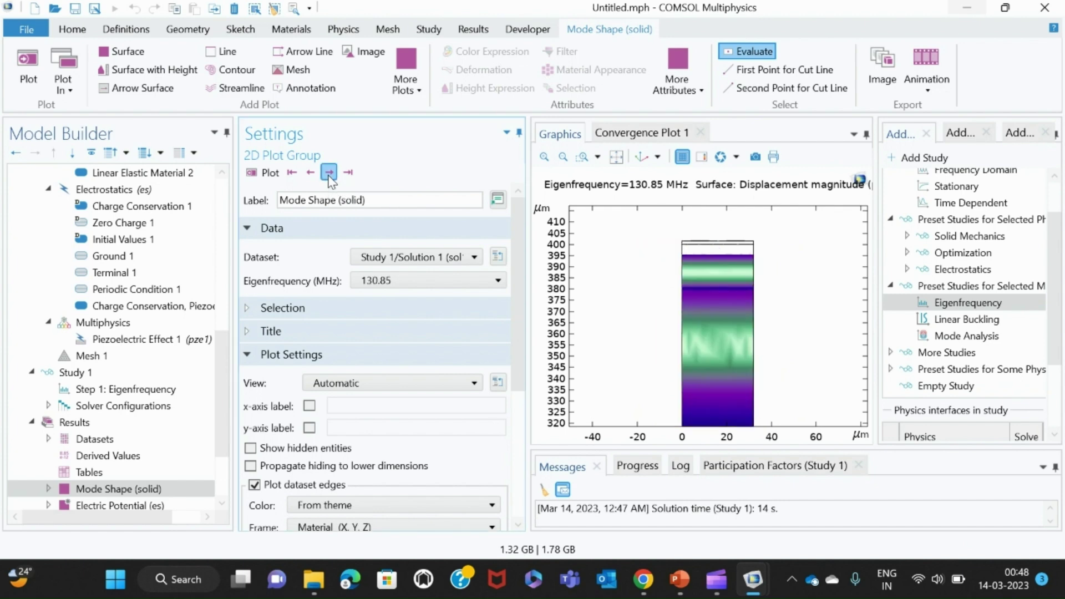
{"action": "left_click", "coordinate": [329, 173]}
{"action": "left_click", "coordinate": [329, 173]}
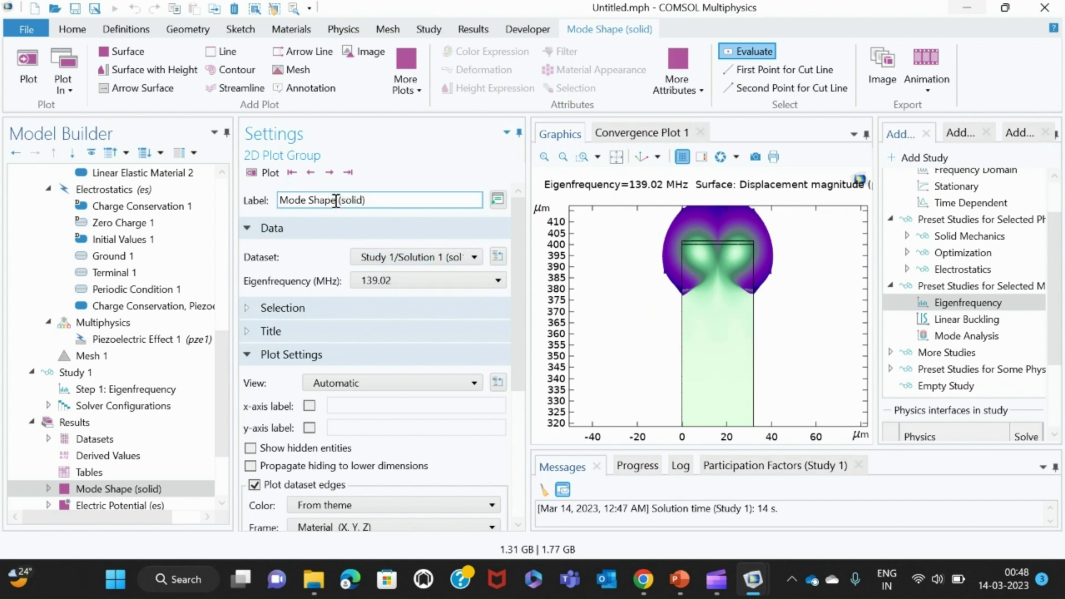
{"action": "left_click", "coordinate": [329, 174]}
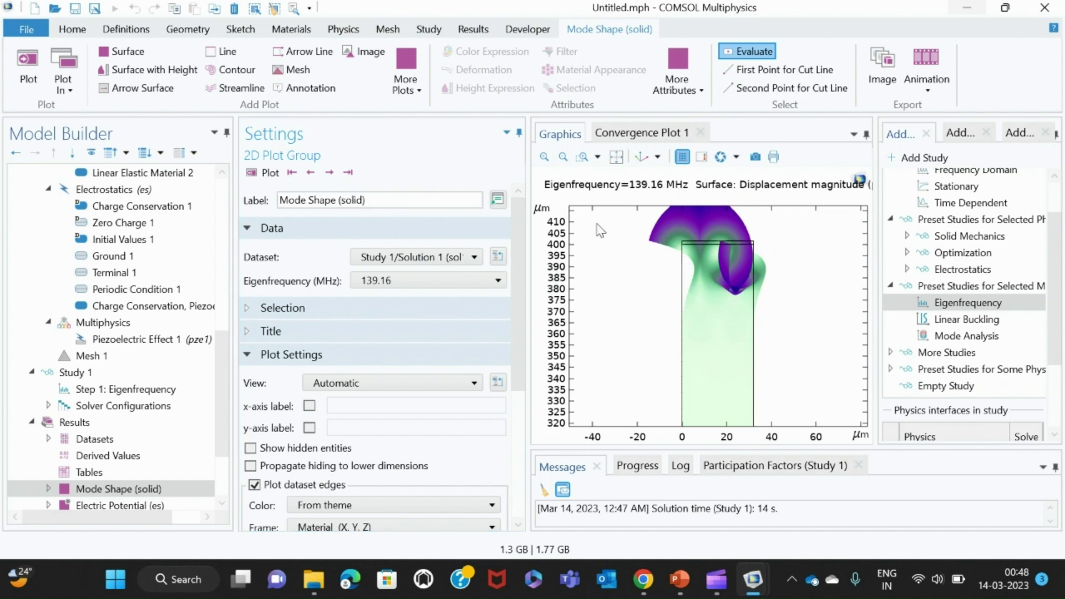
{"action": "left_click", "coordinate": [562, 159]}
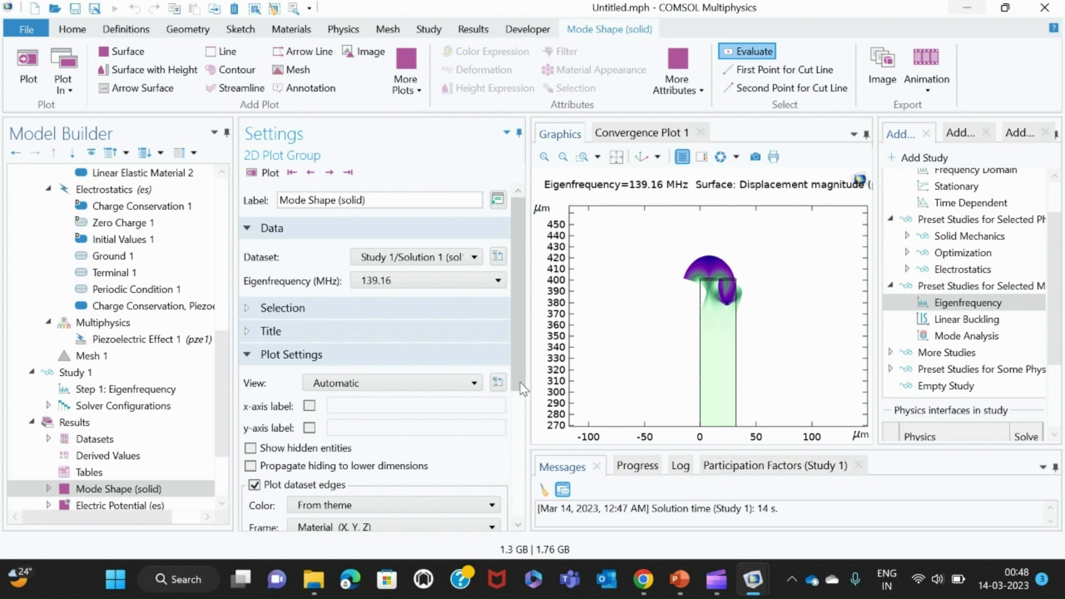
Change the color table of Surface 1 in the Mode Shape (solid) plot to Rainbow and inspect the deformed top region.
{"action": "left_click_drag", "start_coordinate": [521, 387], "coordinate": [525, 451]}
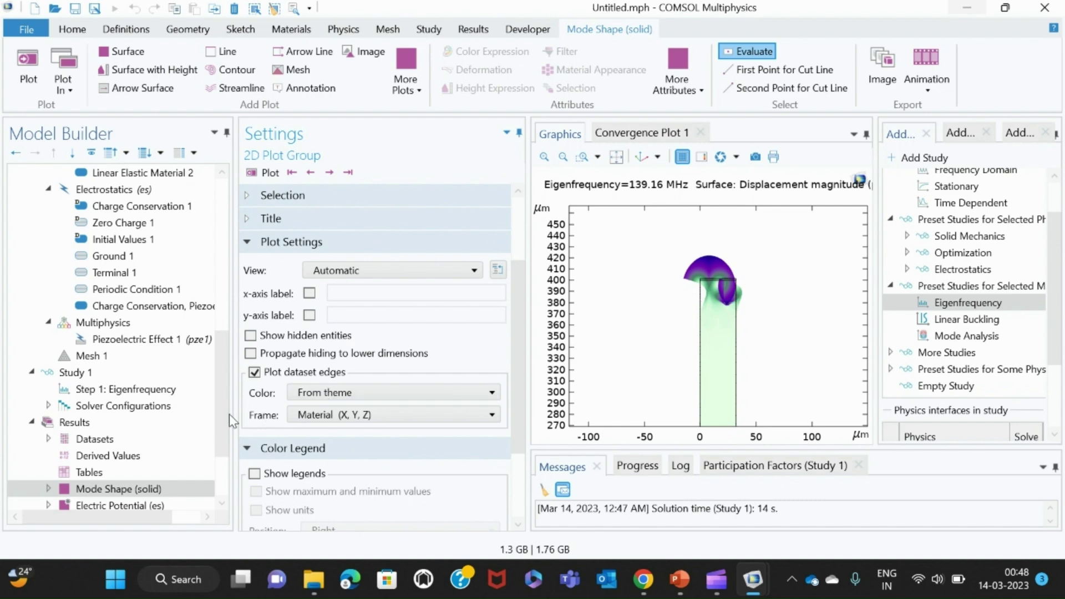
{"action": "left_click_drag", "start_coordinate": [220, 434], "coordinate": [216, 478]}
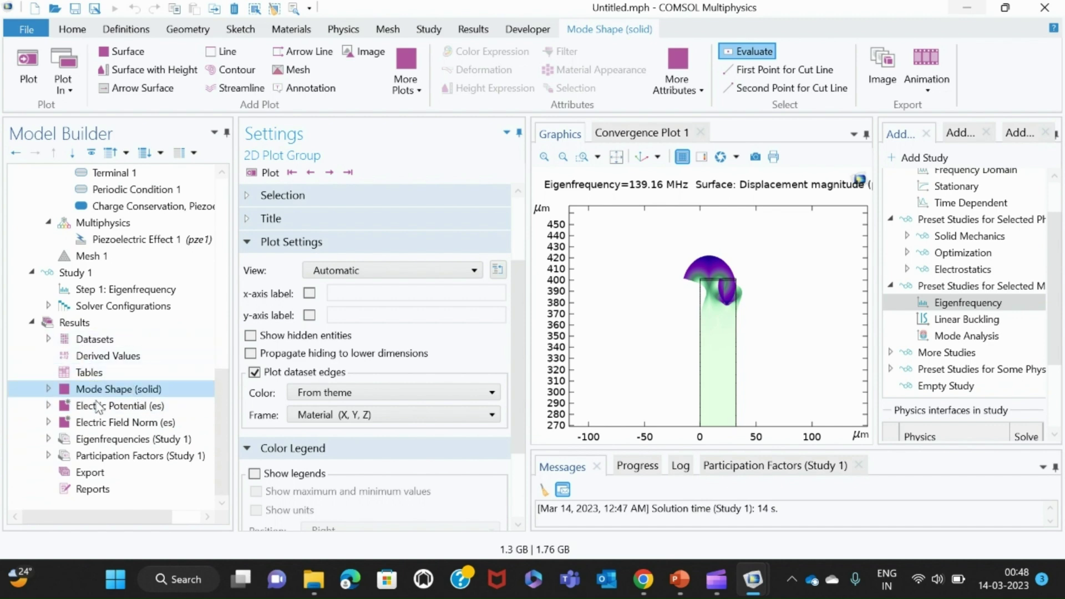
{"action": "left_click", "coordinate": [48, 388]}
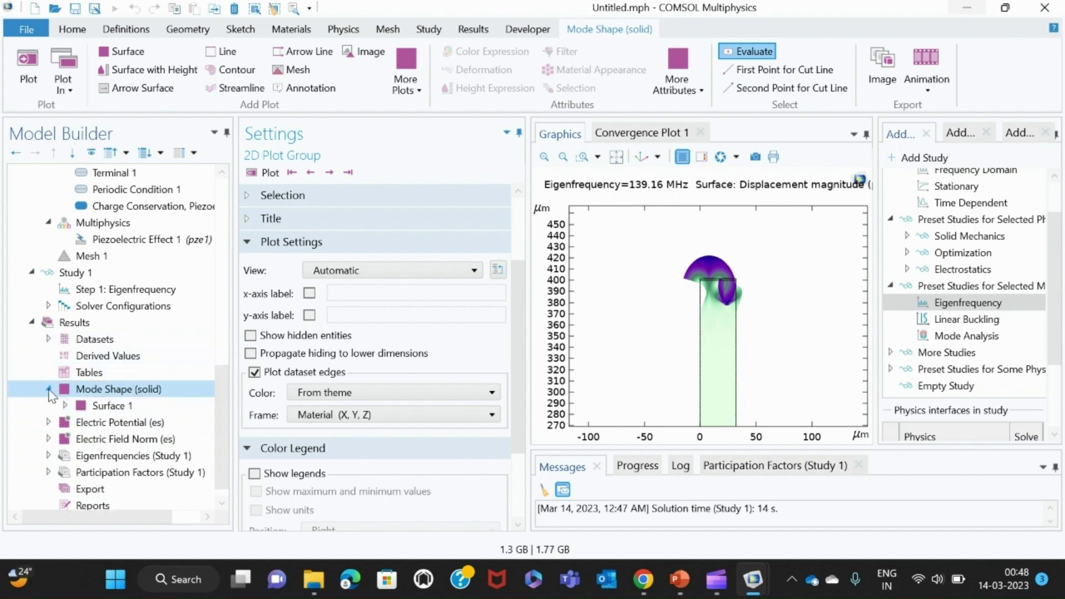
{"action": "left_click", "coordinate": [95, 407]}
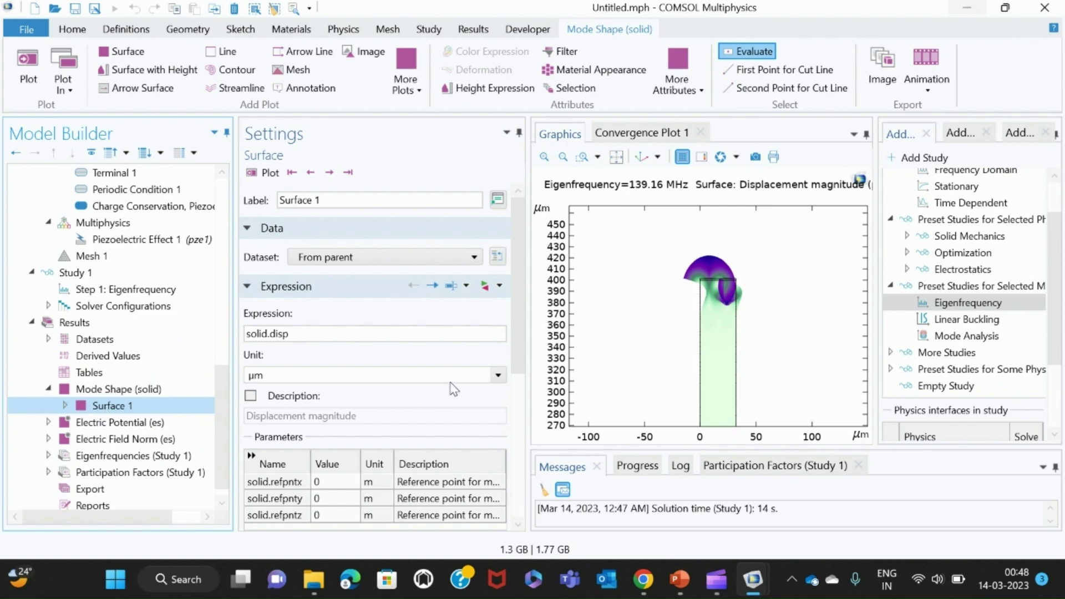
{"action": "left_click", "coordinate": [511, 348]}
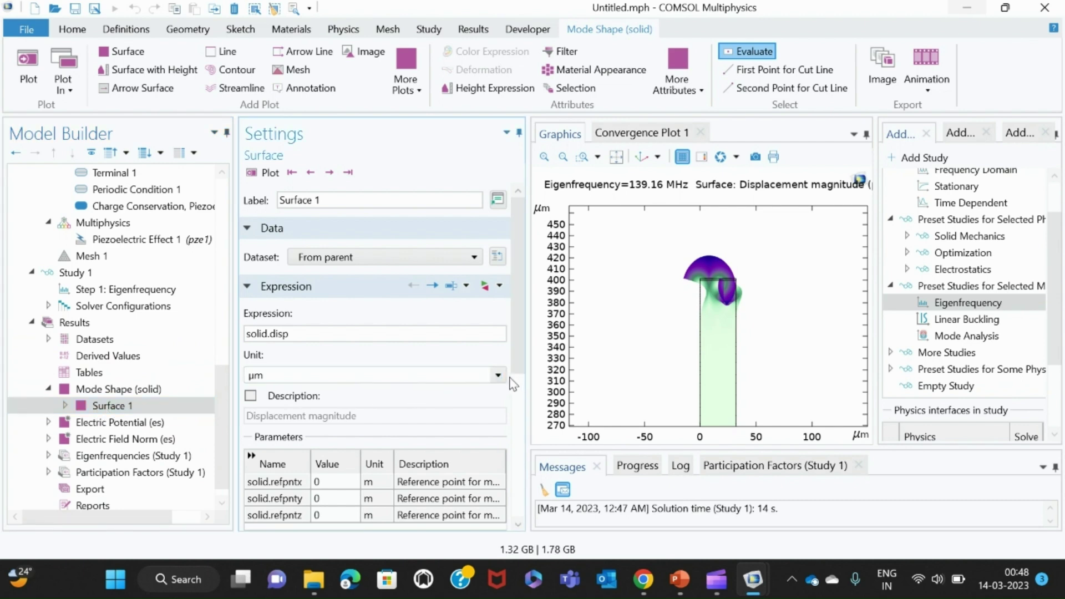
{"action": "left_click_drag", "start_coordinate": [515, 370], "coordinate": [518, 527]}
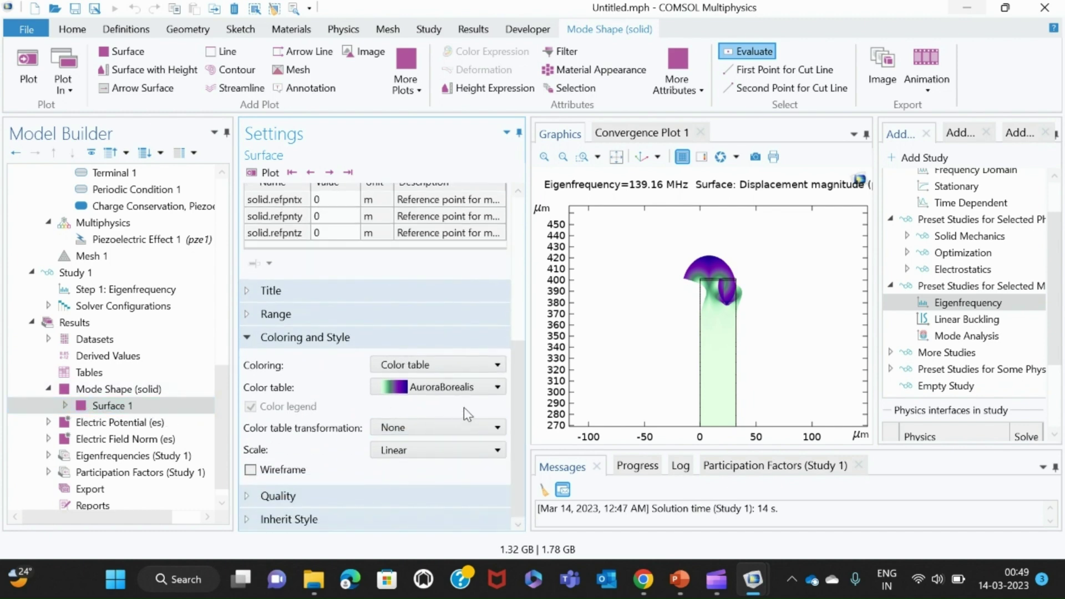
{"action": "left_click", "coordinate": [498, 388]}
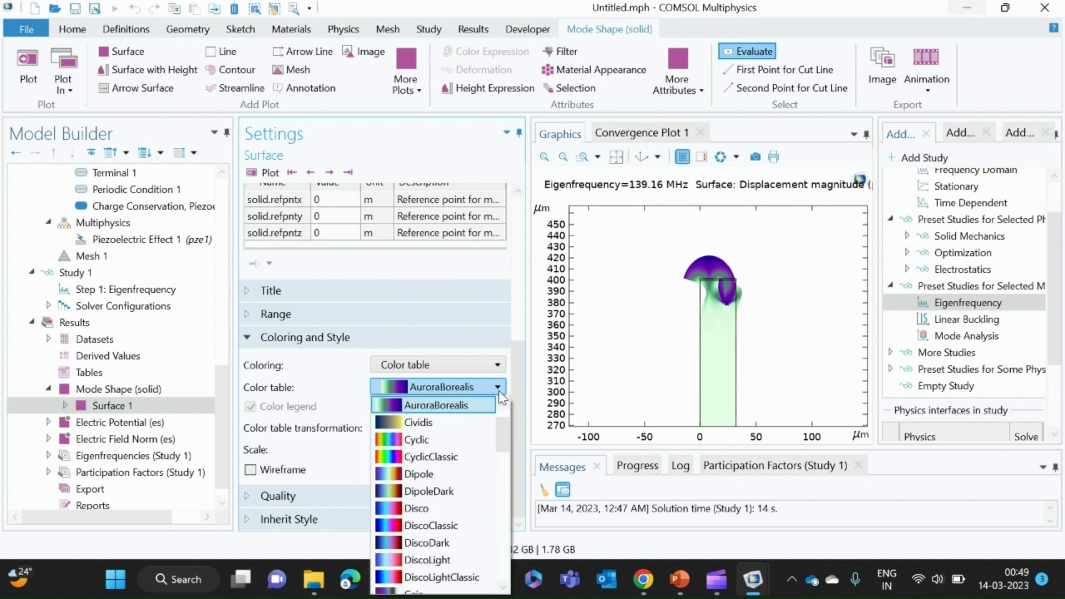
{"action": "left_click_drag", "start_coordinate": [500, 433], "coordinate": [502, 494]}
{"action": "left_click", "coordinate": [481, 491]}
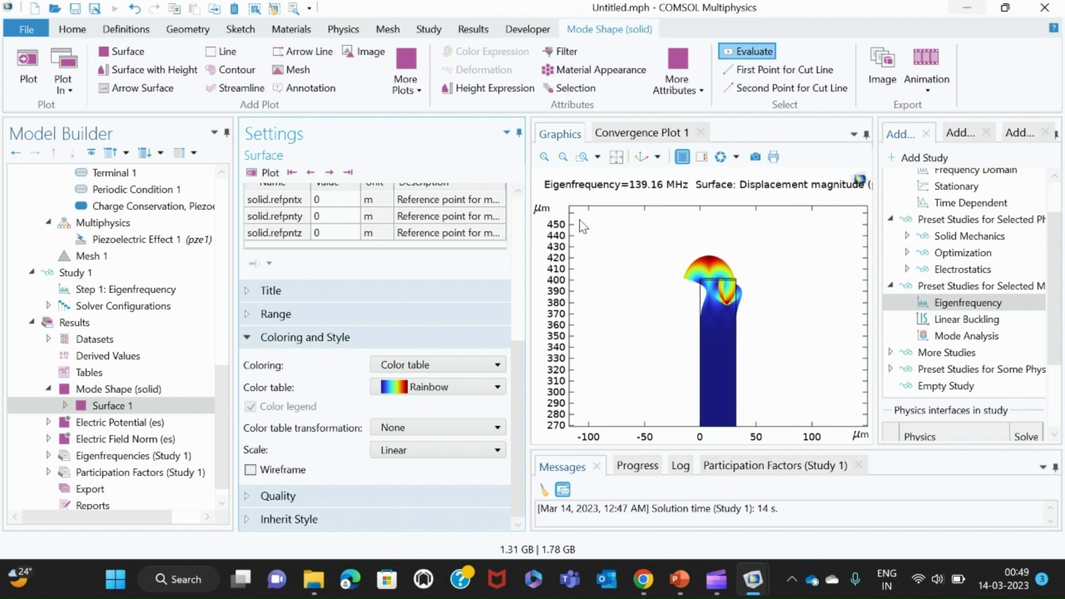
{"action": "left_click", "coordinate": [582, 161]}
{"action": "left_click_drag", "start_coordinate": [657, 237], "coordinate": [765, 337]}
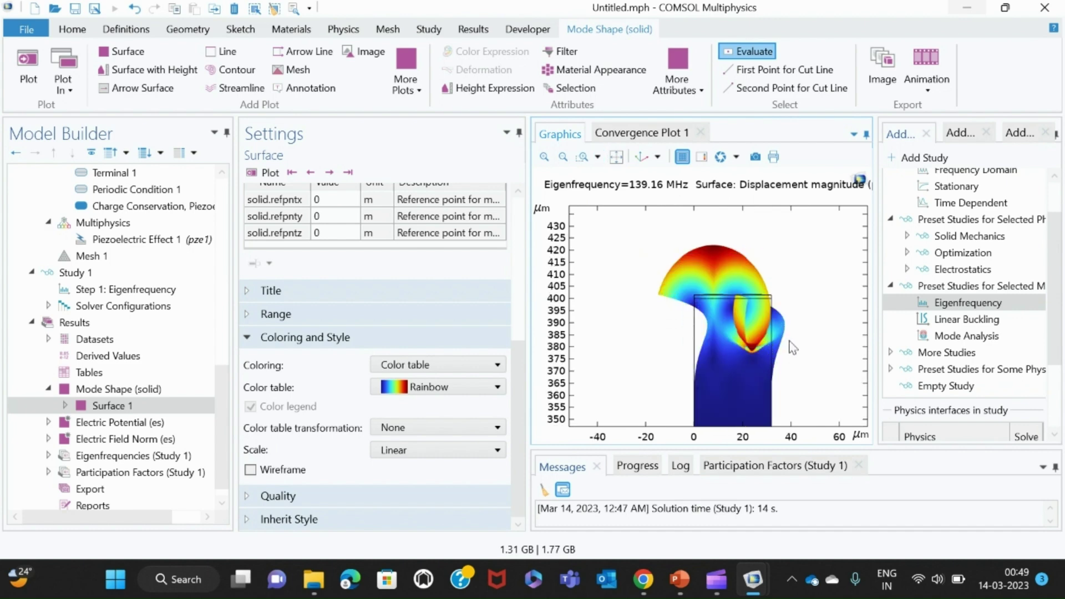